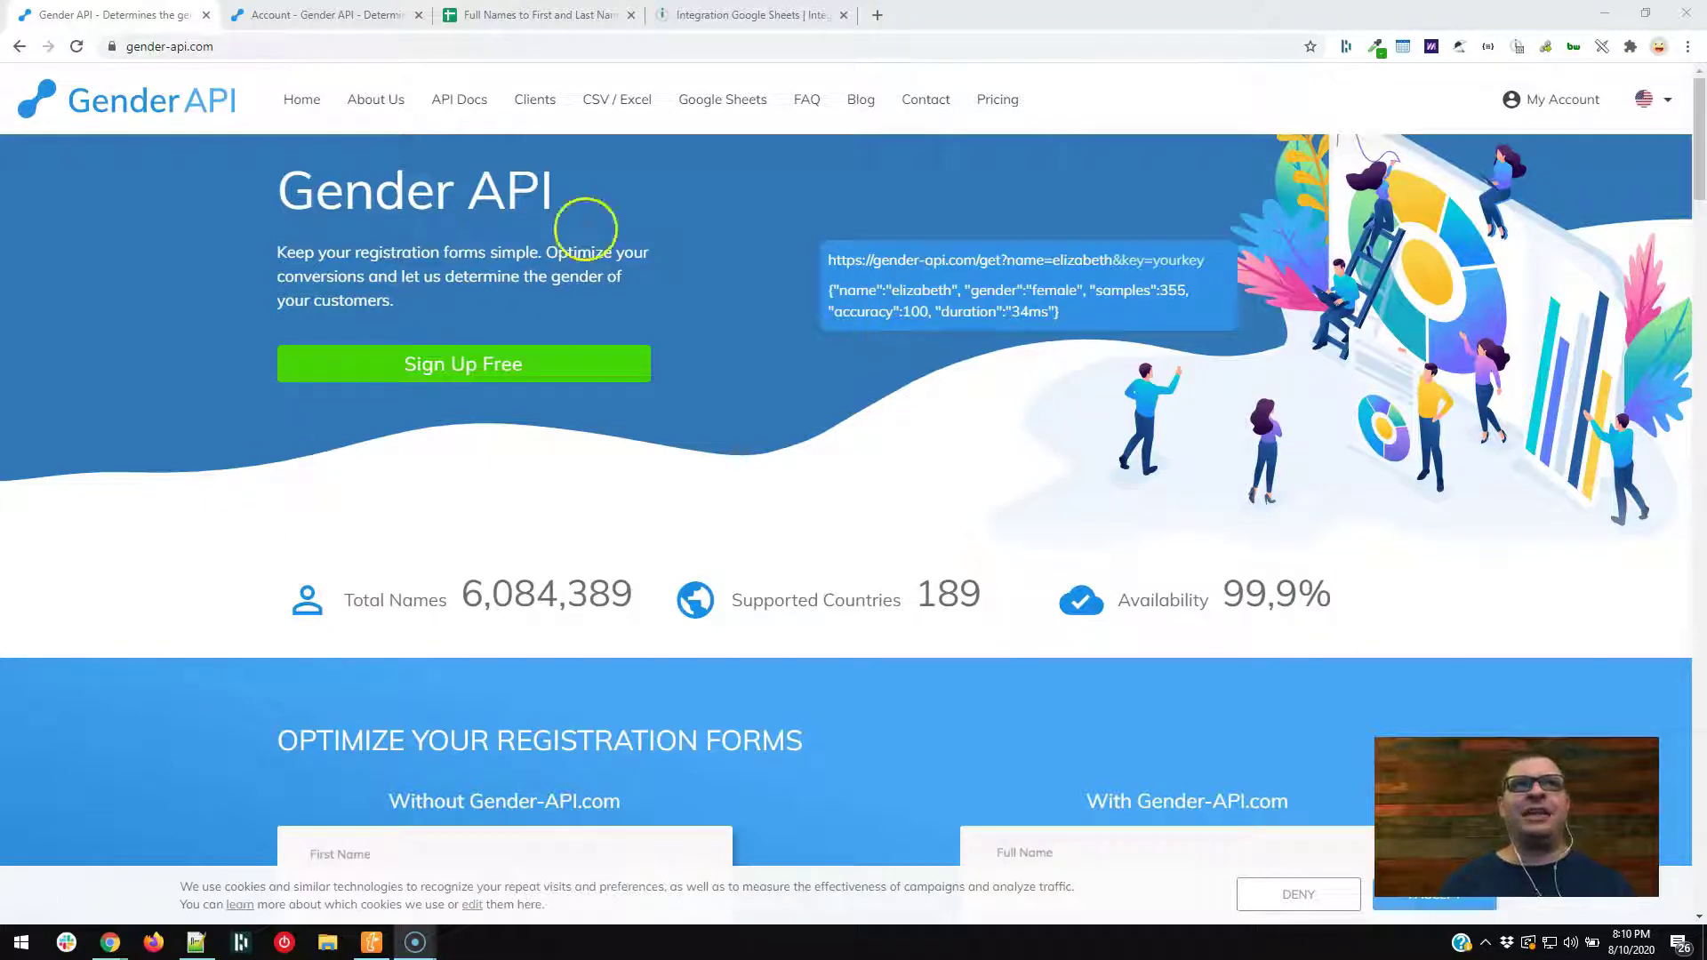
Switch to the 'Full Names to First and Last Names' spreadsheet
{"action": "left_click", "coordinate": [534, 15]}
Review the Full Name entries starting at A2, then return to the Gender API homepage
{"action": "left_click", "coordinate": [114, 225]}
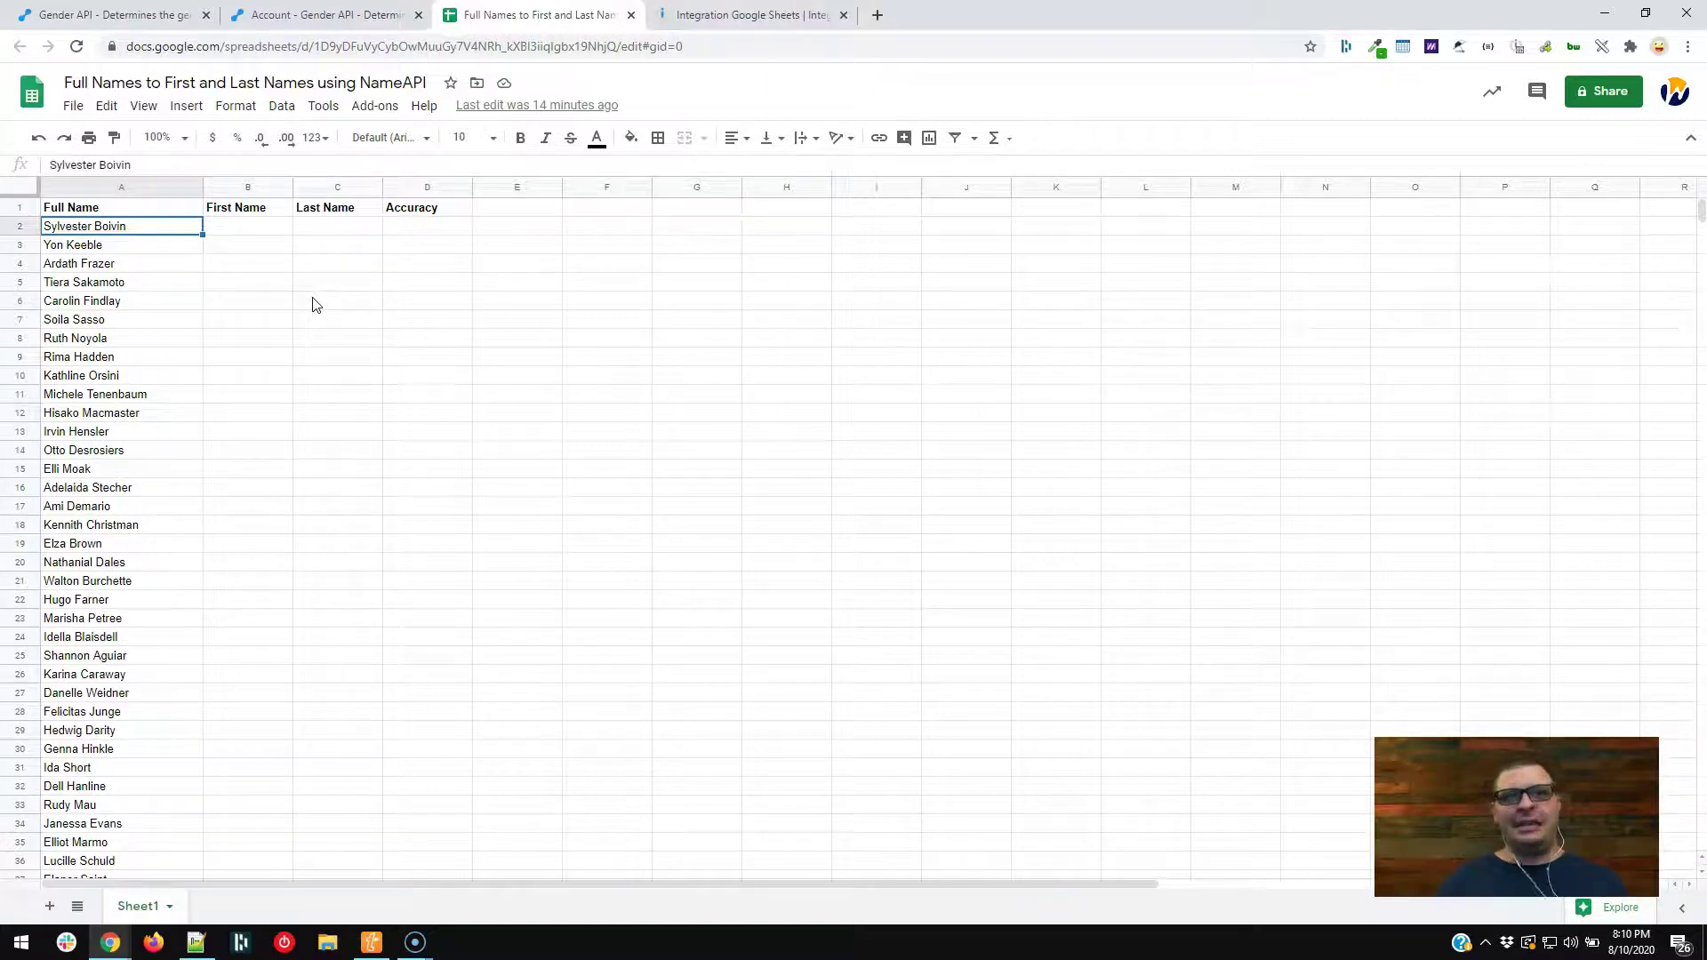
{"action": "key", "text": "ctrl+1"}
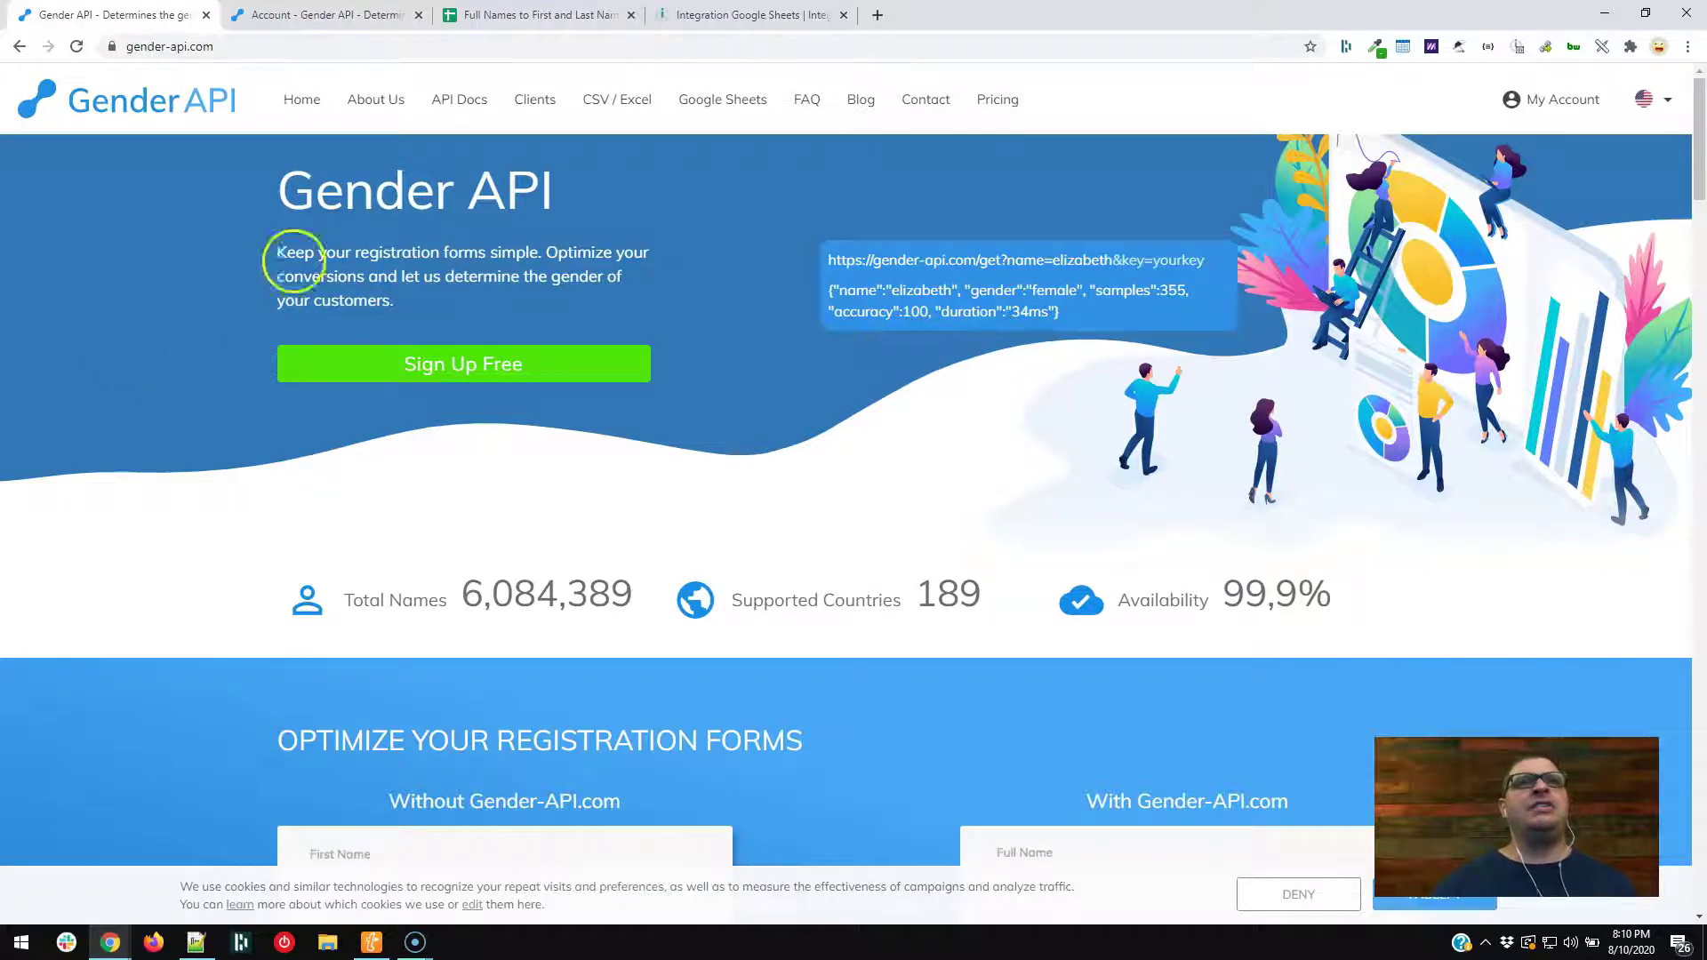
Copy the account's API key from the Gender API account overview, noting 500 remaining credits
{"action": "left_click", "coordinate": [324, 14]}
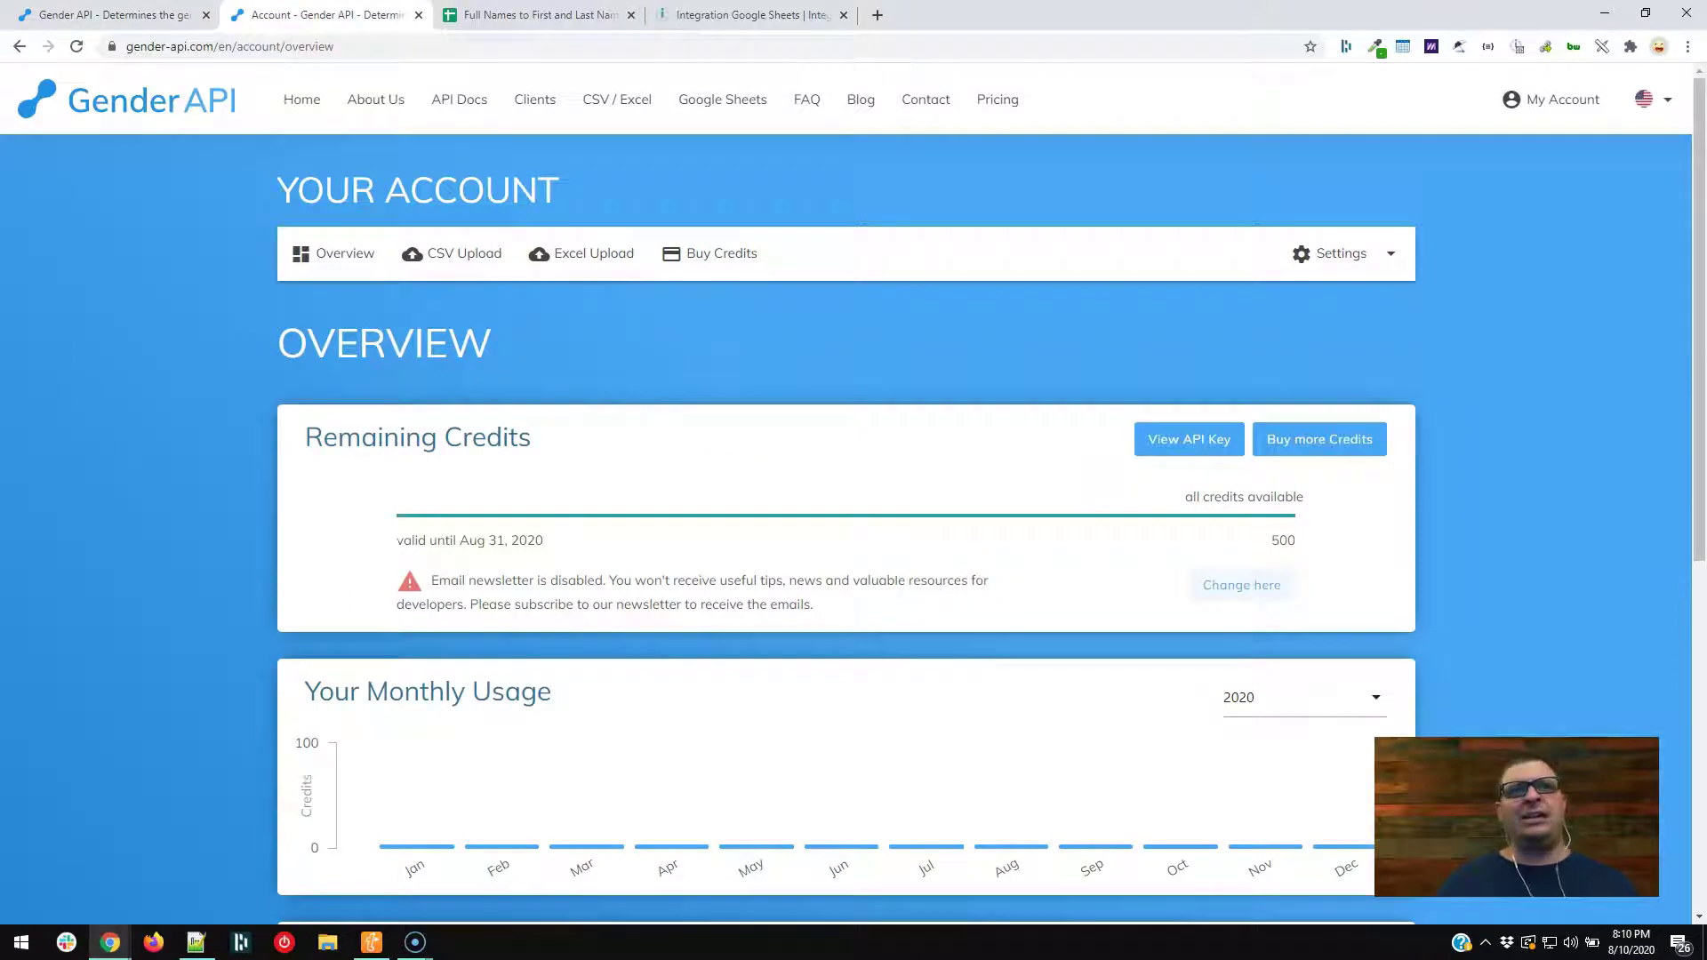
{"action": "double_click", "coordinate": [1282, 540]}
{"action": "left_click", "coordinate": [712, 558]}
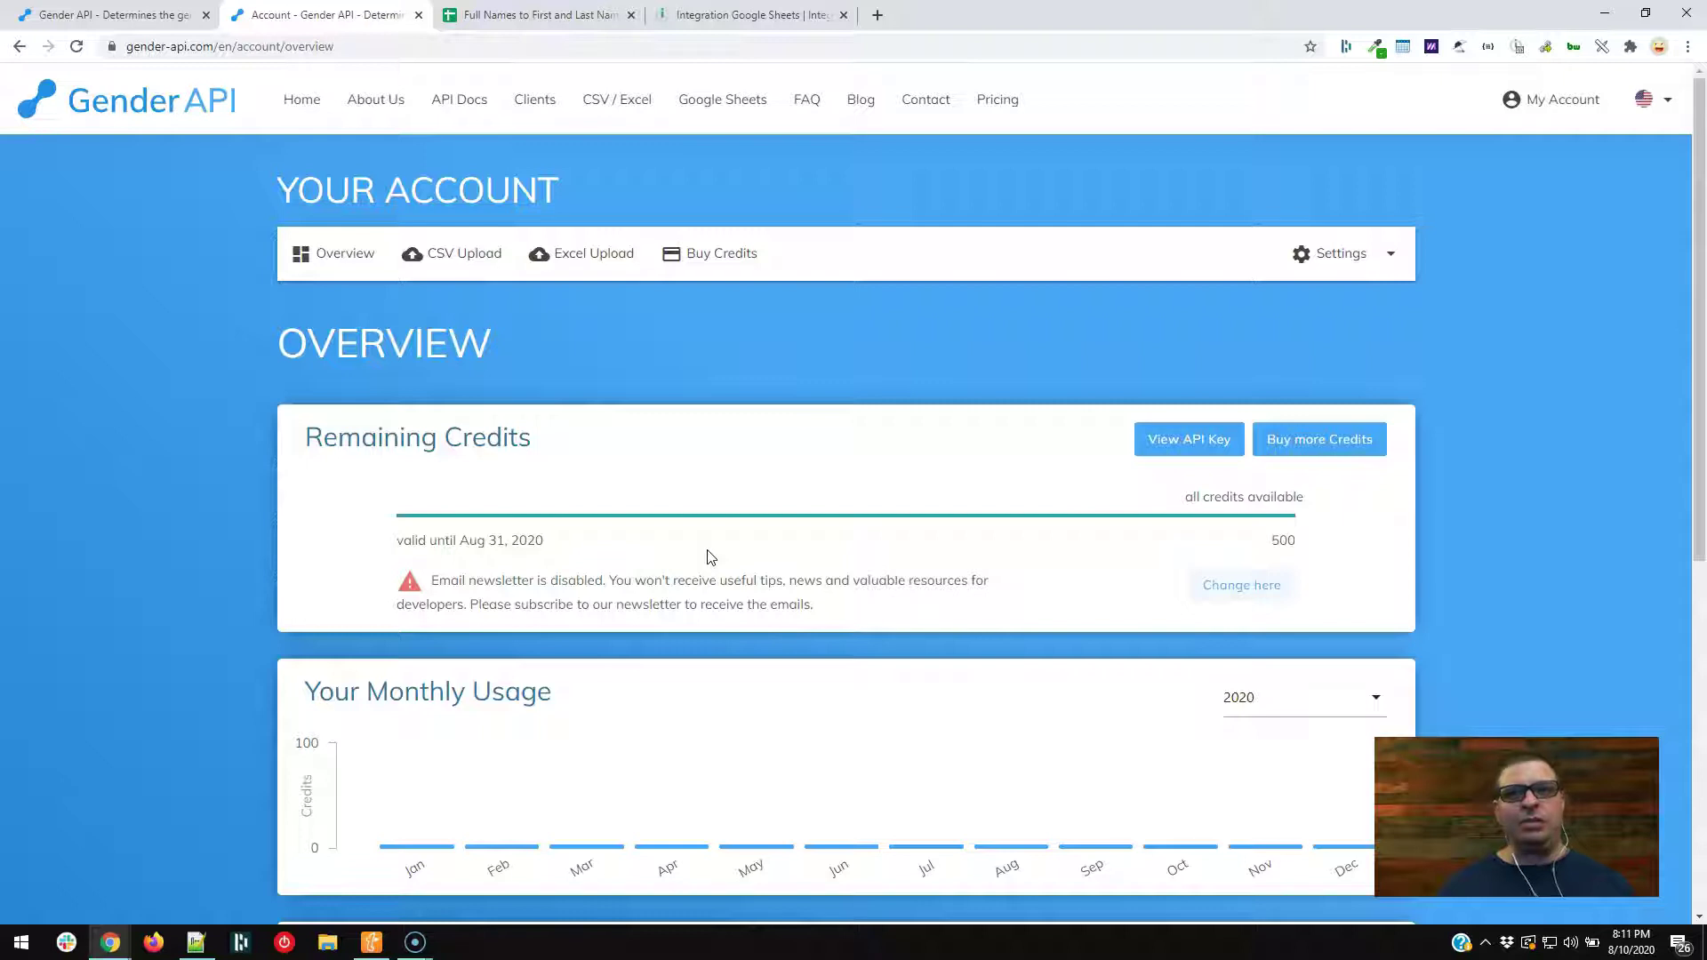
{"action": "left_click", "coordinate": [1168, 445]}
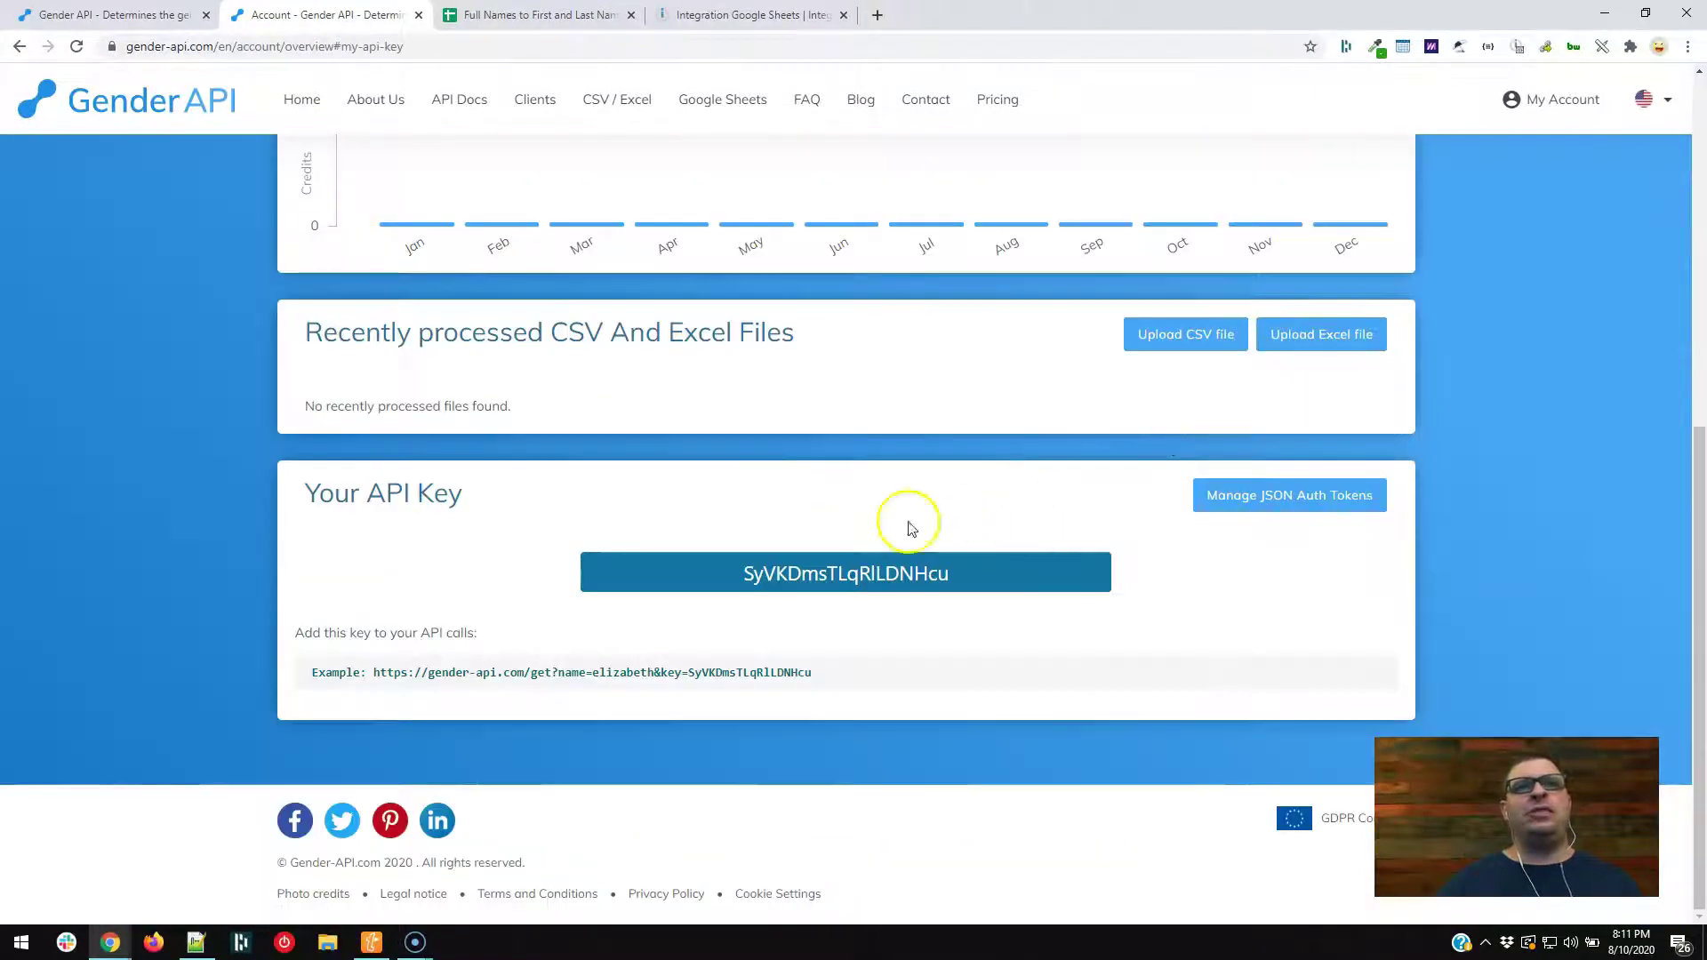
{"action": "double_click", "coordinate": [772, 579]}
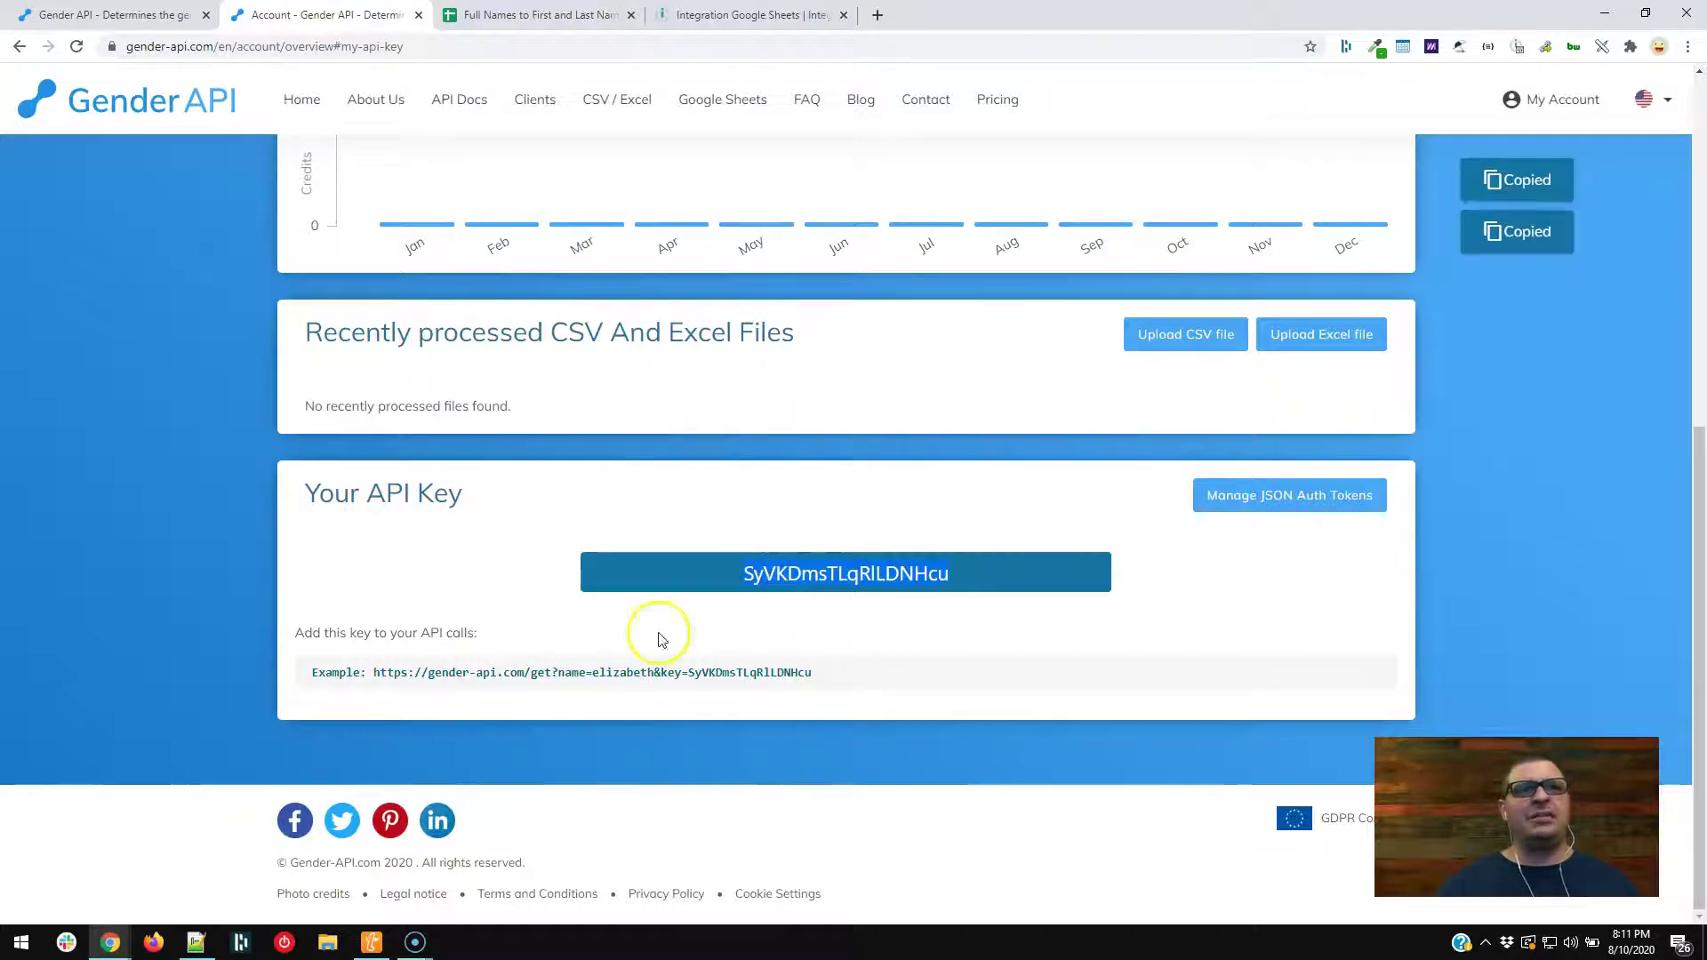
{"action": "scroll", "coordinate": [569, 534], "scroll_direction": "up", "scroll_amount": 7}
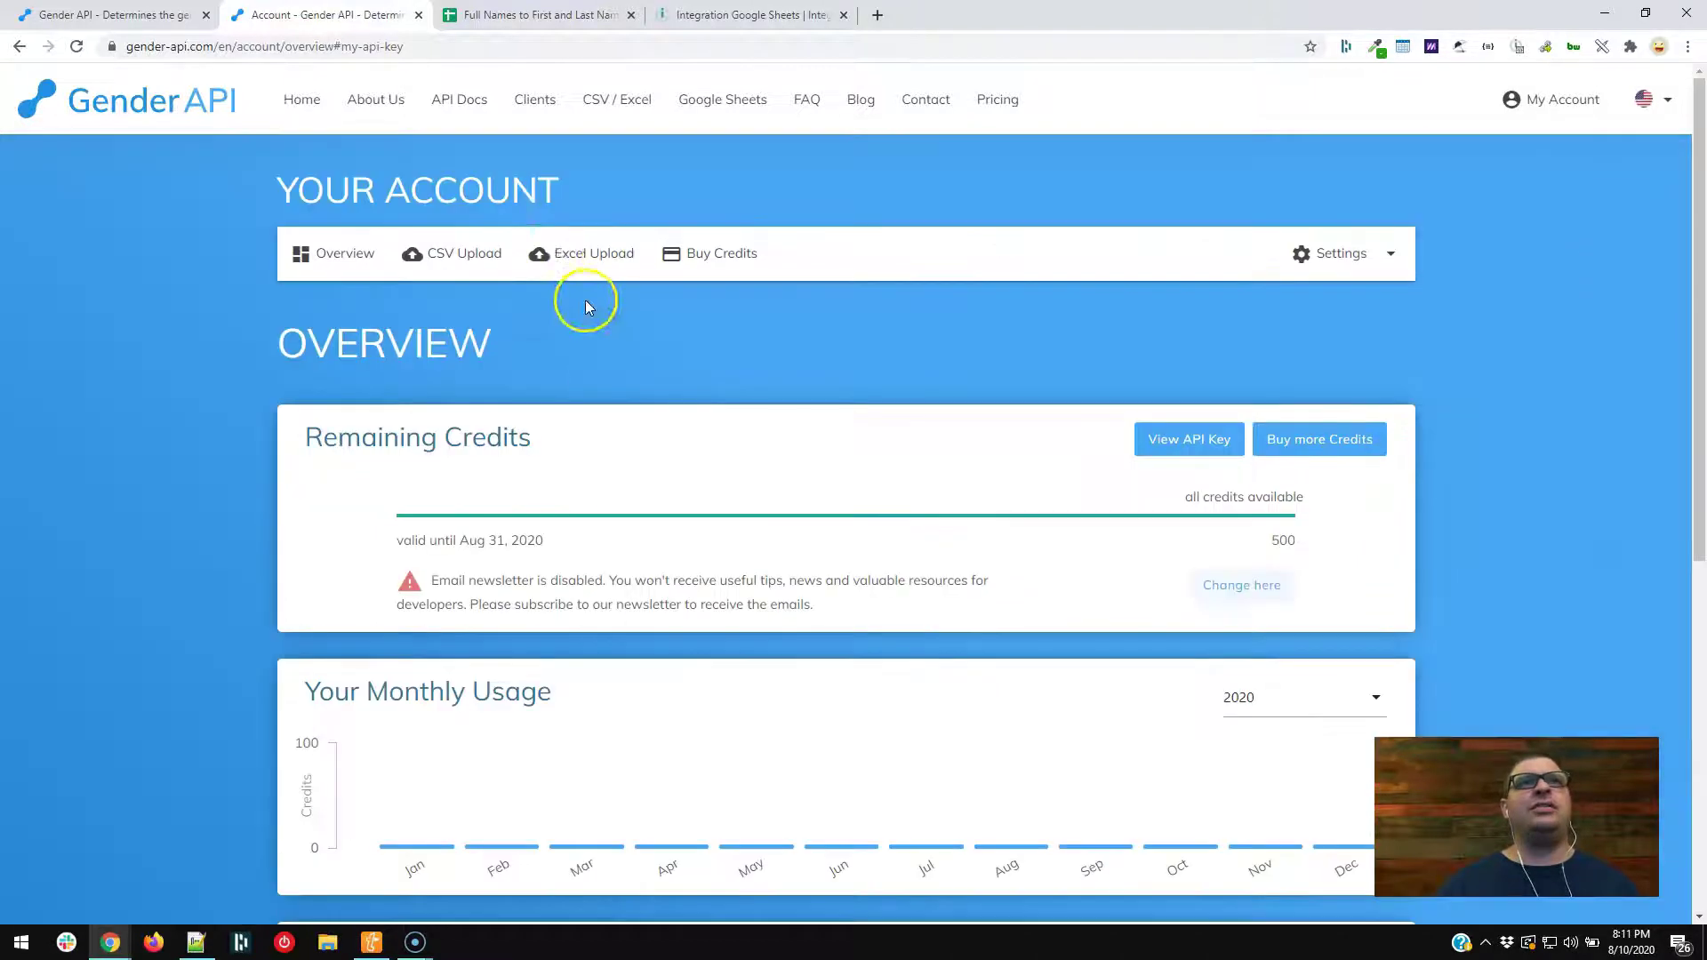
Copy the first example request URL from the Split First And Last Name API docs
{"action": "left_click", "coordinate": [476, 102]}
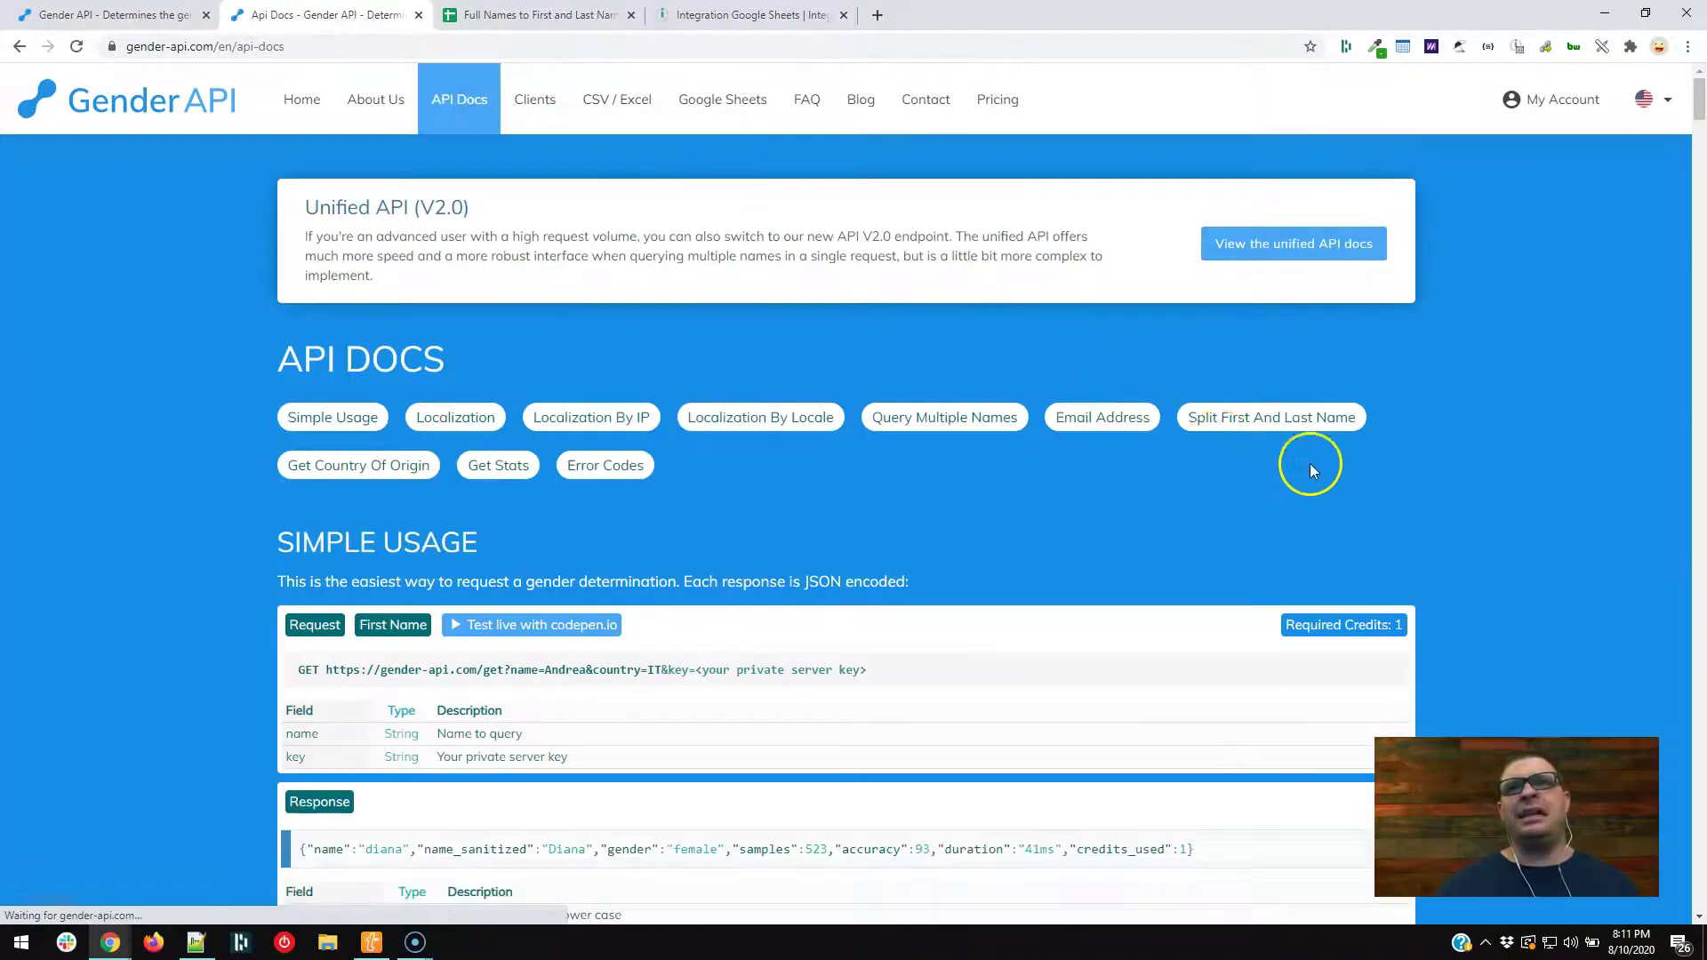
{"action": "left_click", "coordinate": [1296, 427]}
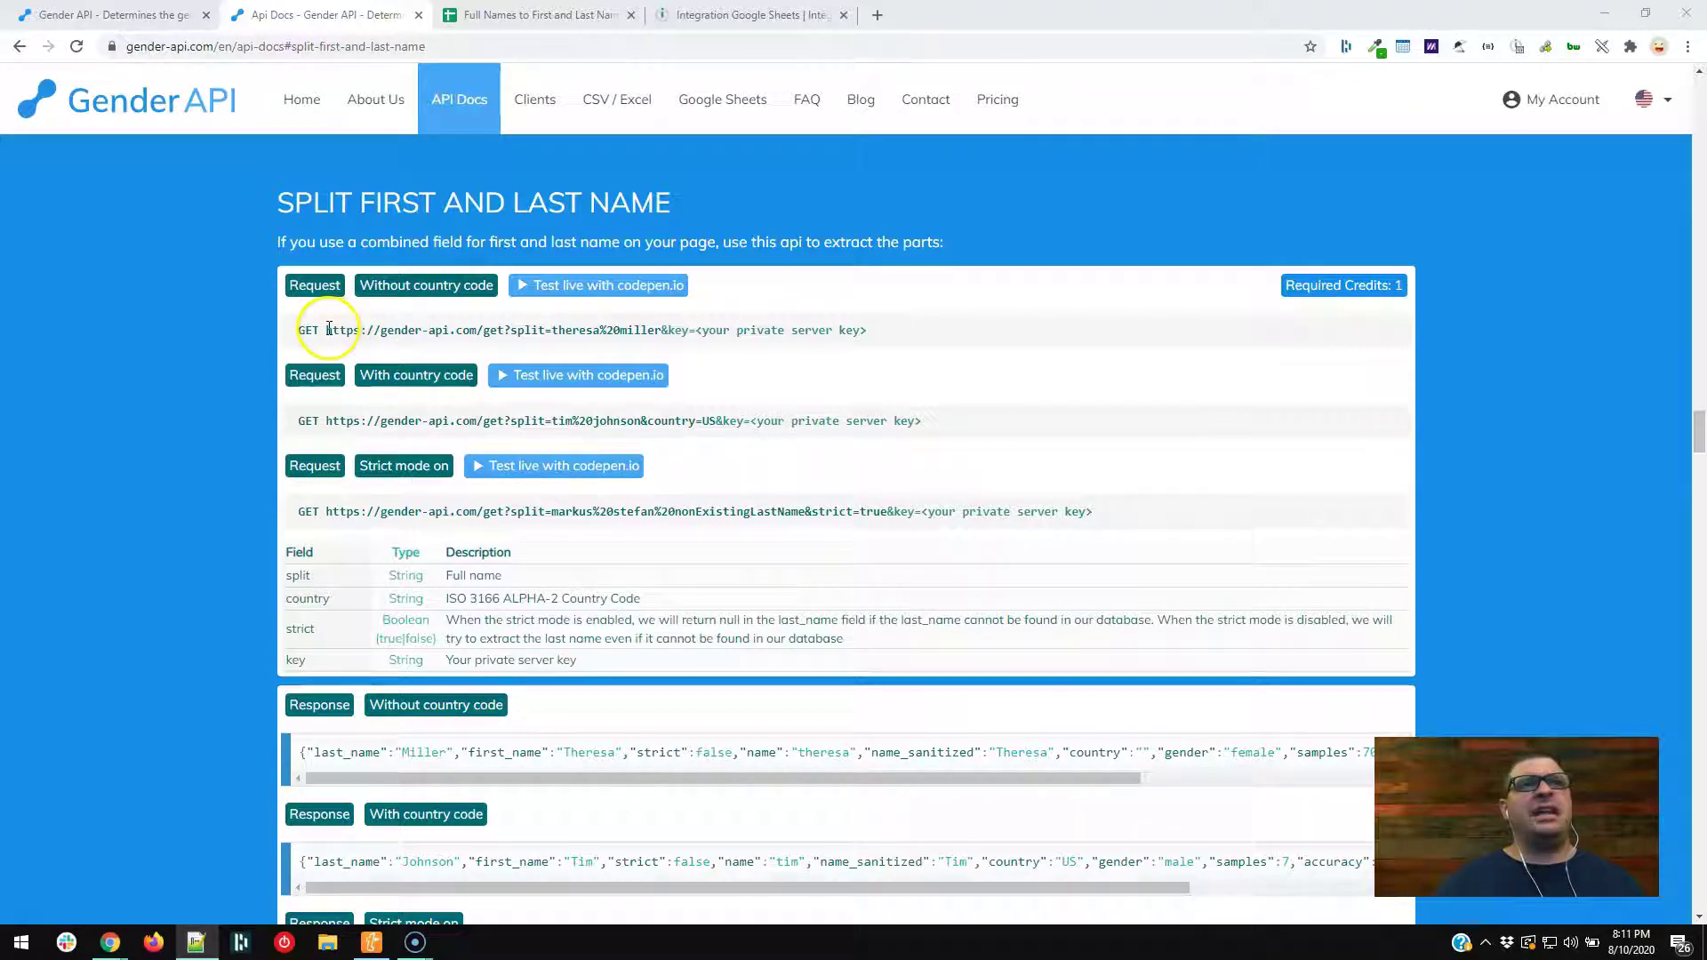
{"action": "left_click_drag", "start_coordinate": [327, 330], "coordinate": [885, 331]}
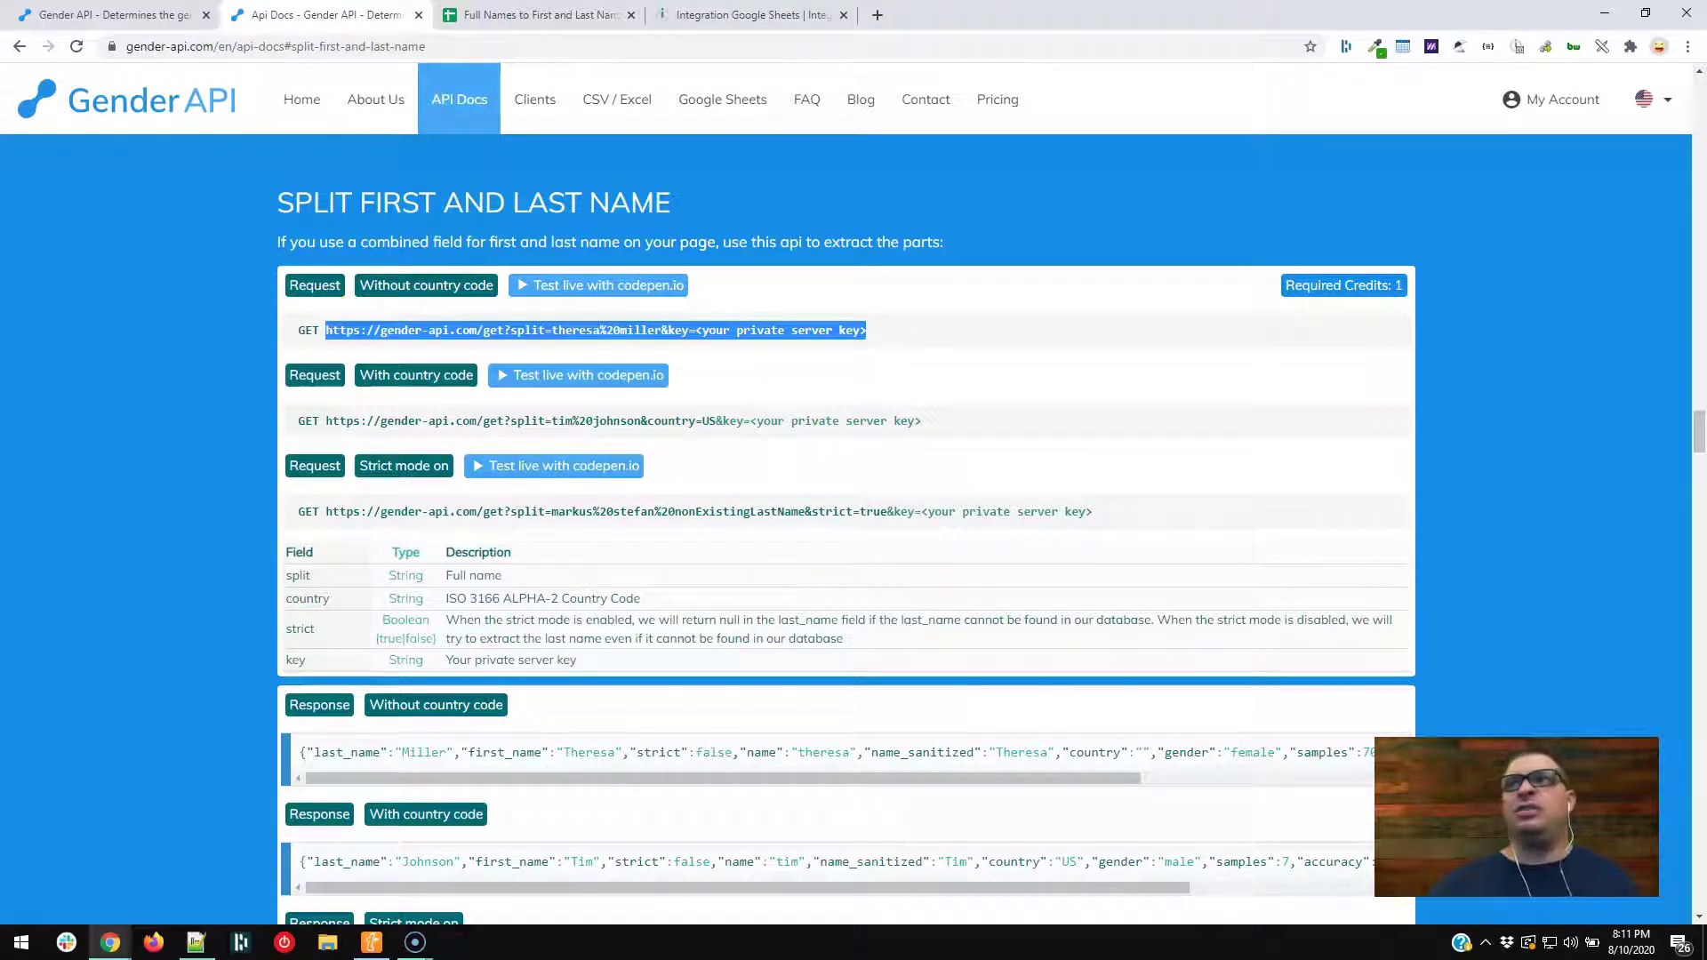
Replace <your private server key> in the split URL with the API key and copy the full URL
{"action": "left_click_drag", "start_coordinate": [1706, 391], "coordinate": [1256, 222]}
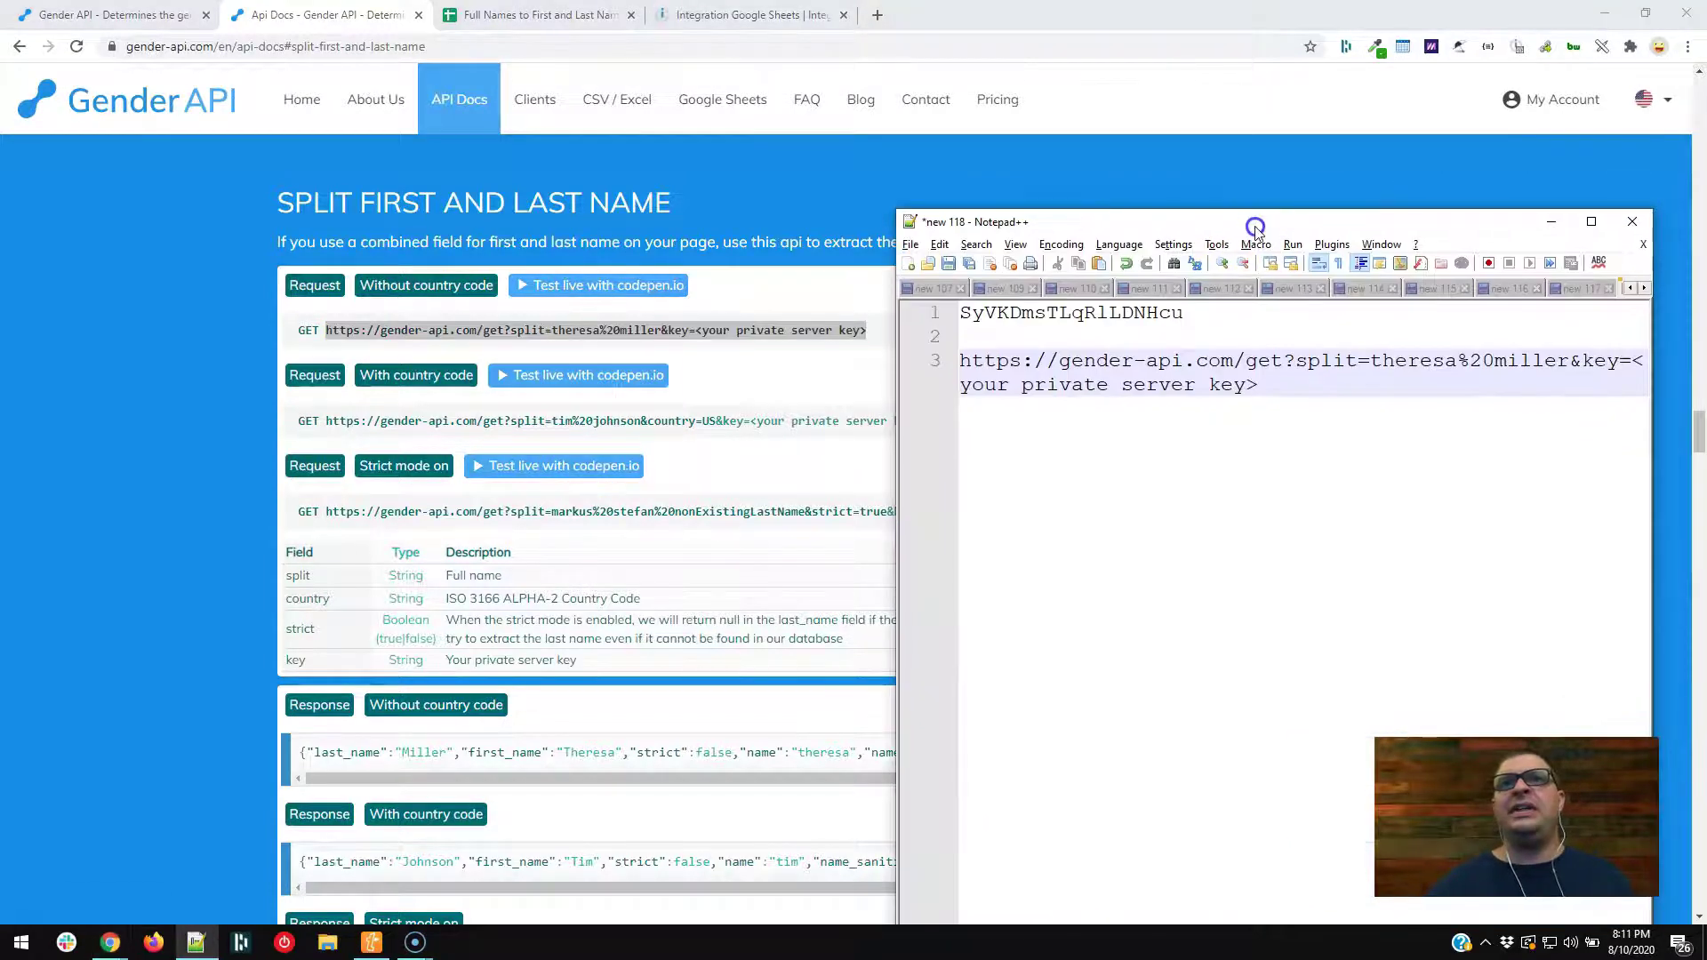
{"action": "double_click", "coordinate": [1152, 312]}
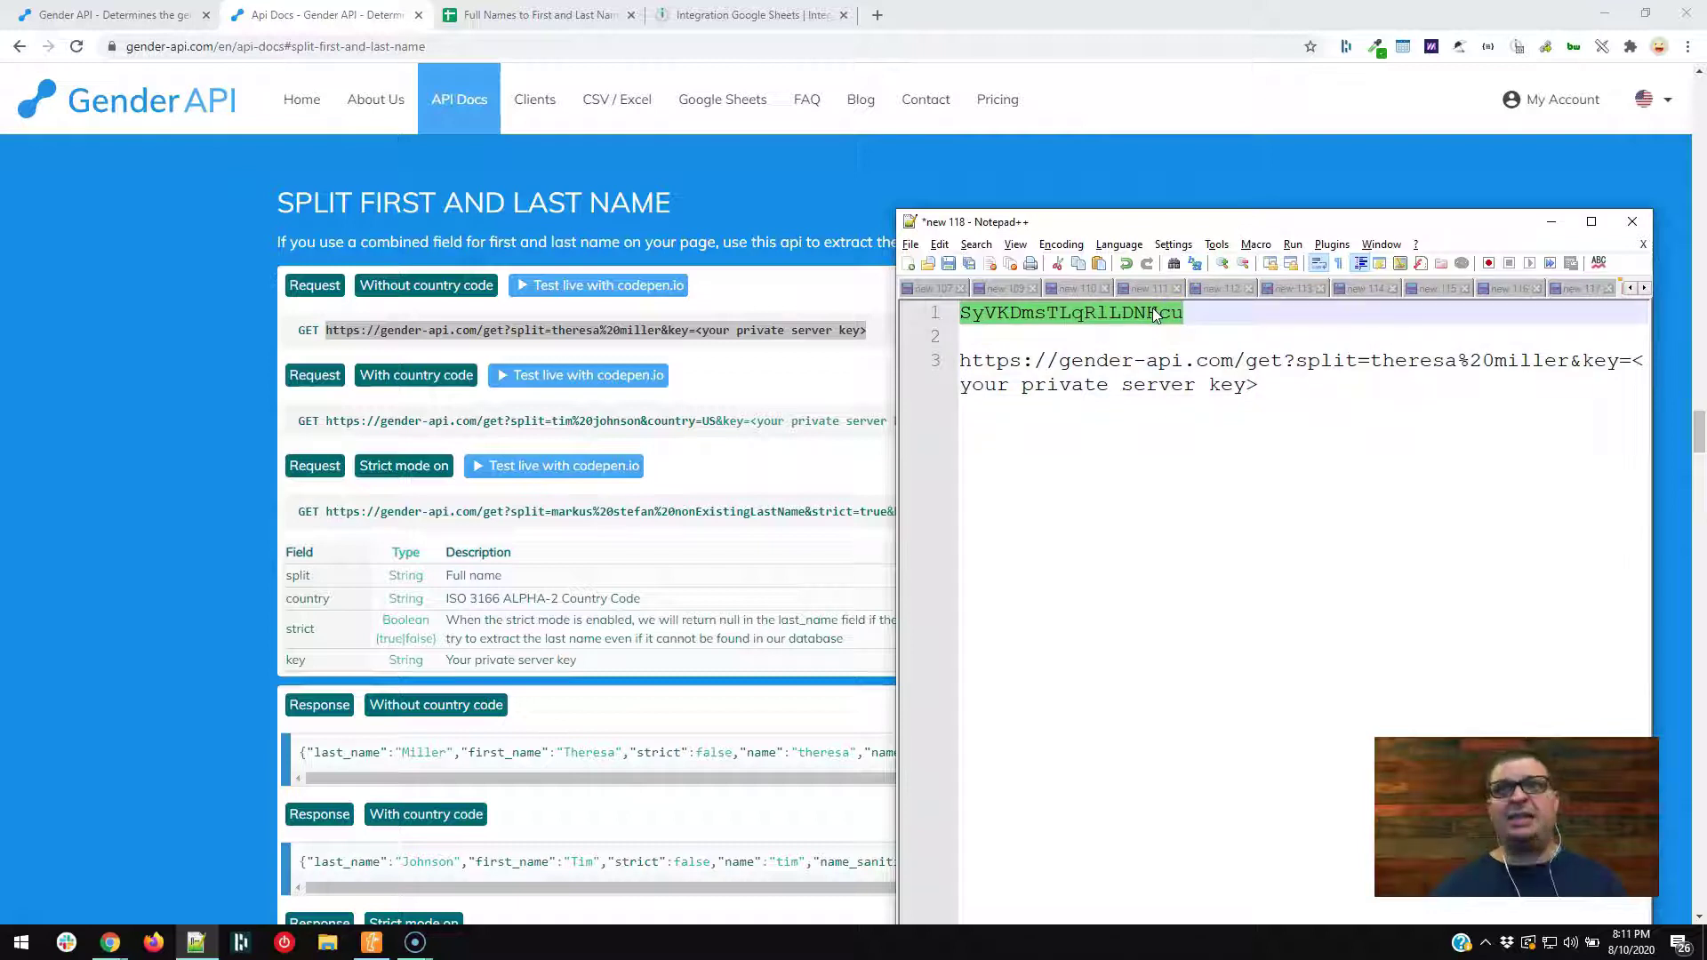
{"action": "left_click", "coordinate": [1635, 360]}
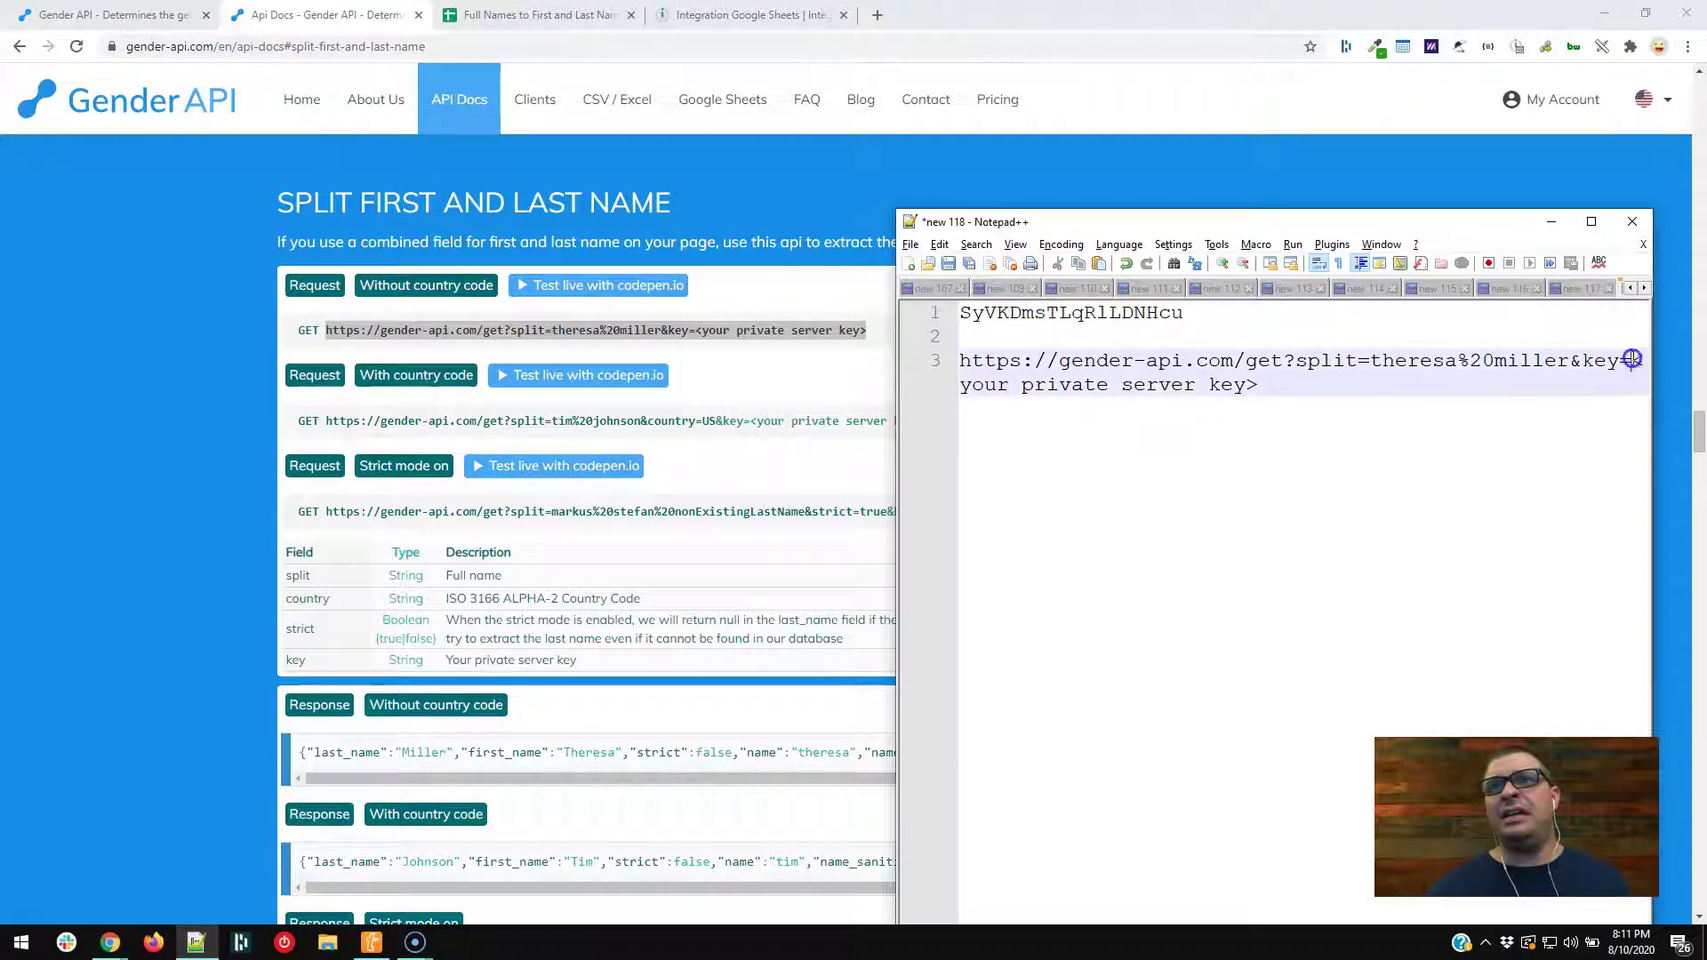
{"action": "key", "text": "shift+End"}
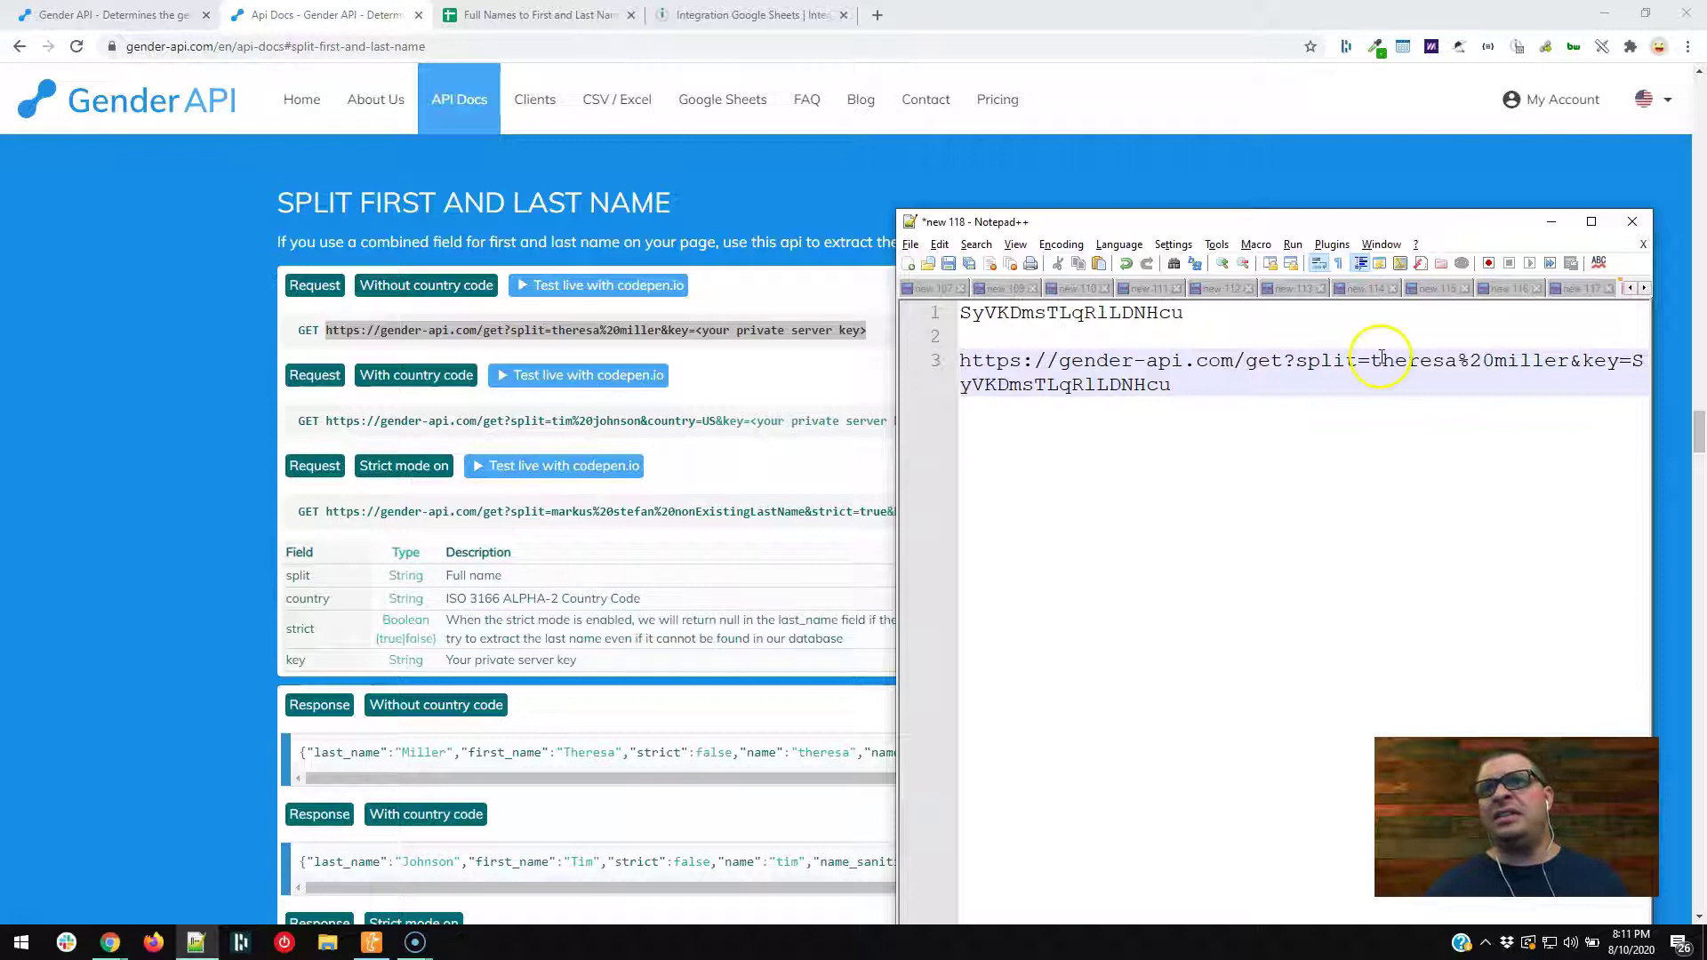
{"action": "left_click_drag", "start_coordinate": [1370, 360], "coordinate": [1571, 361]}
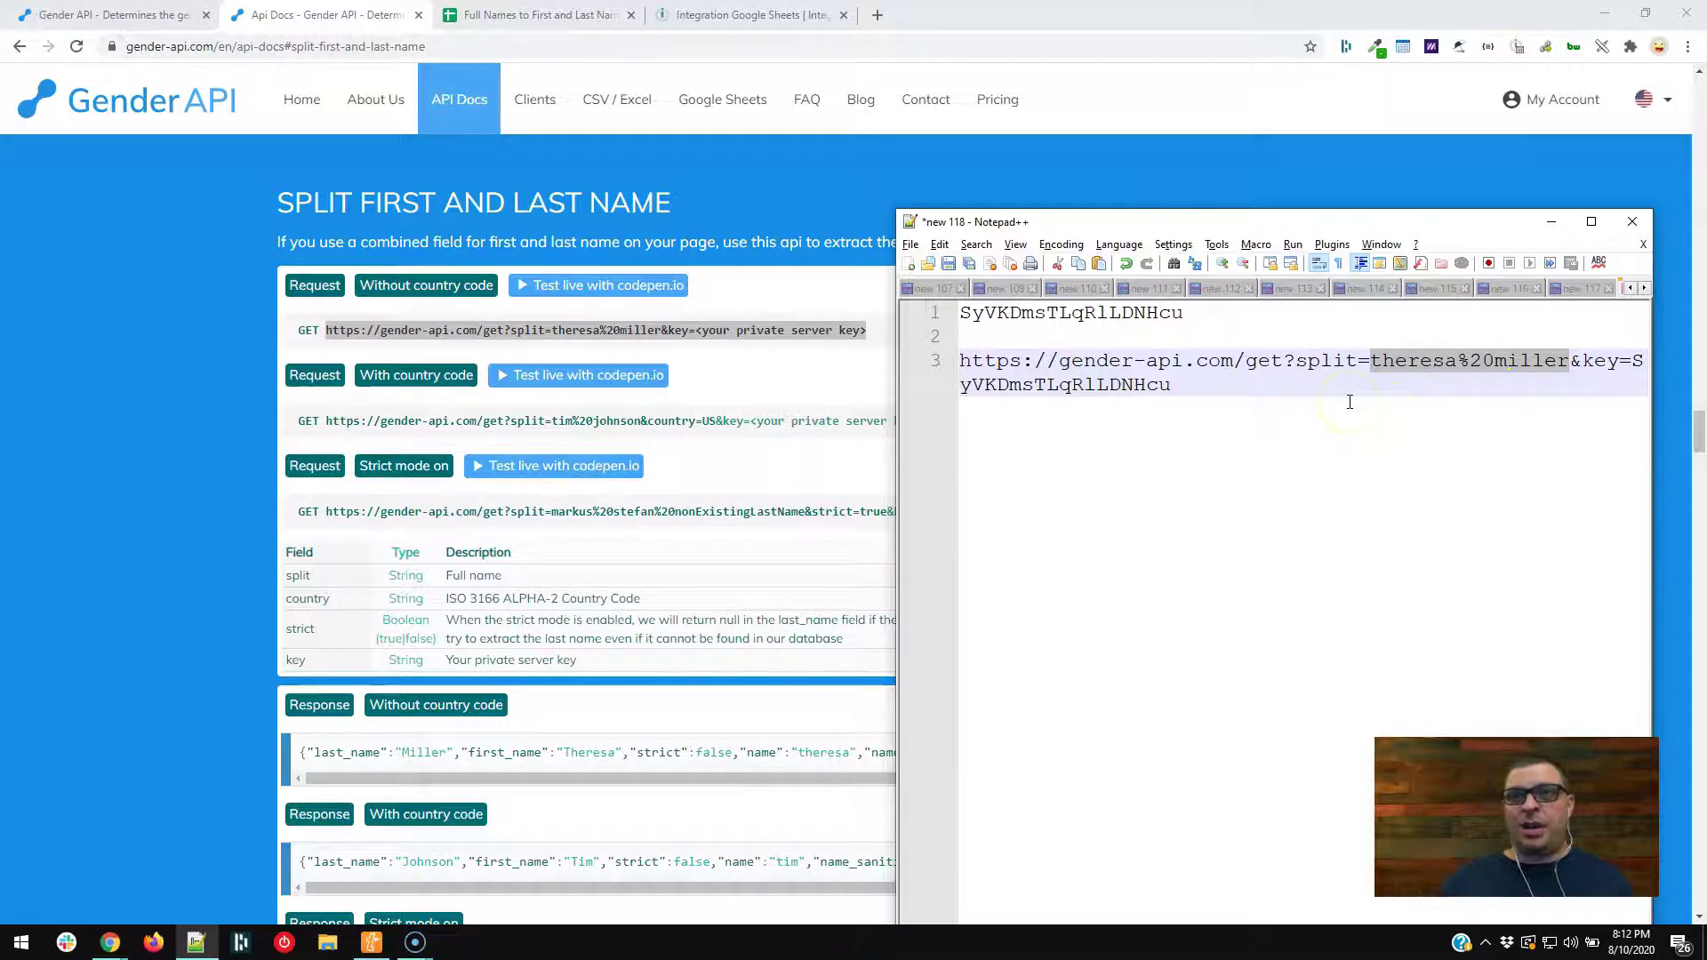
{"action": "left_click_drag", "start_coordinate": [1183, 384], "coordinate": [965, 363]}
{"action": "key", "text": "alt+Tab"}
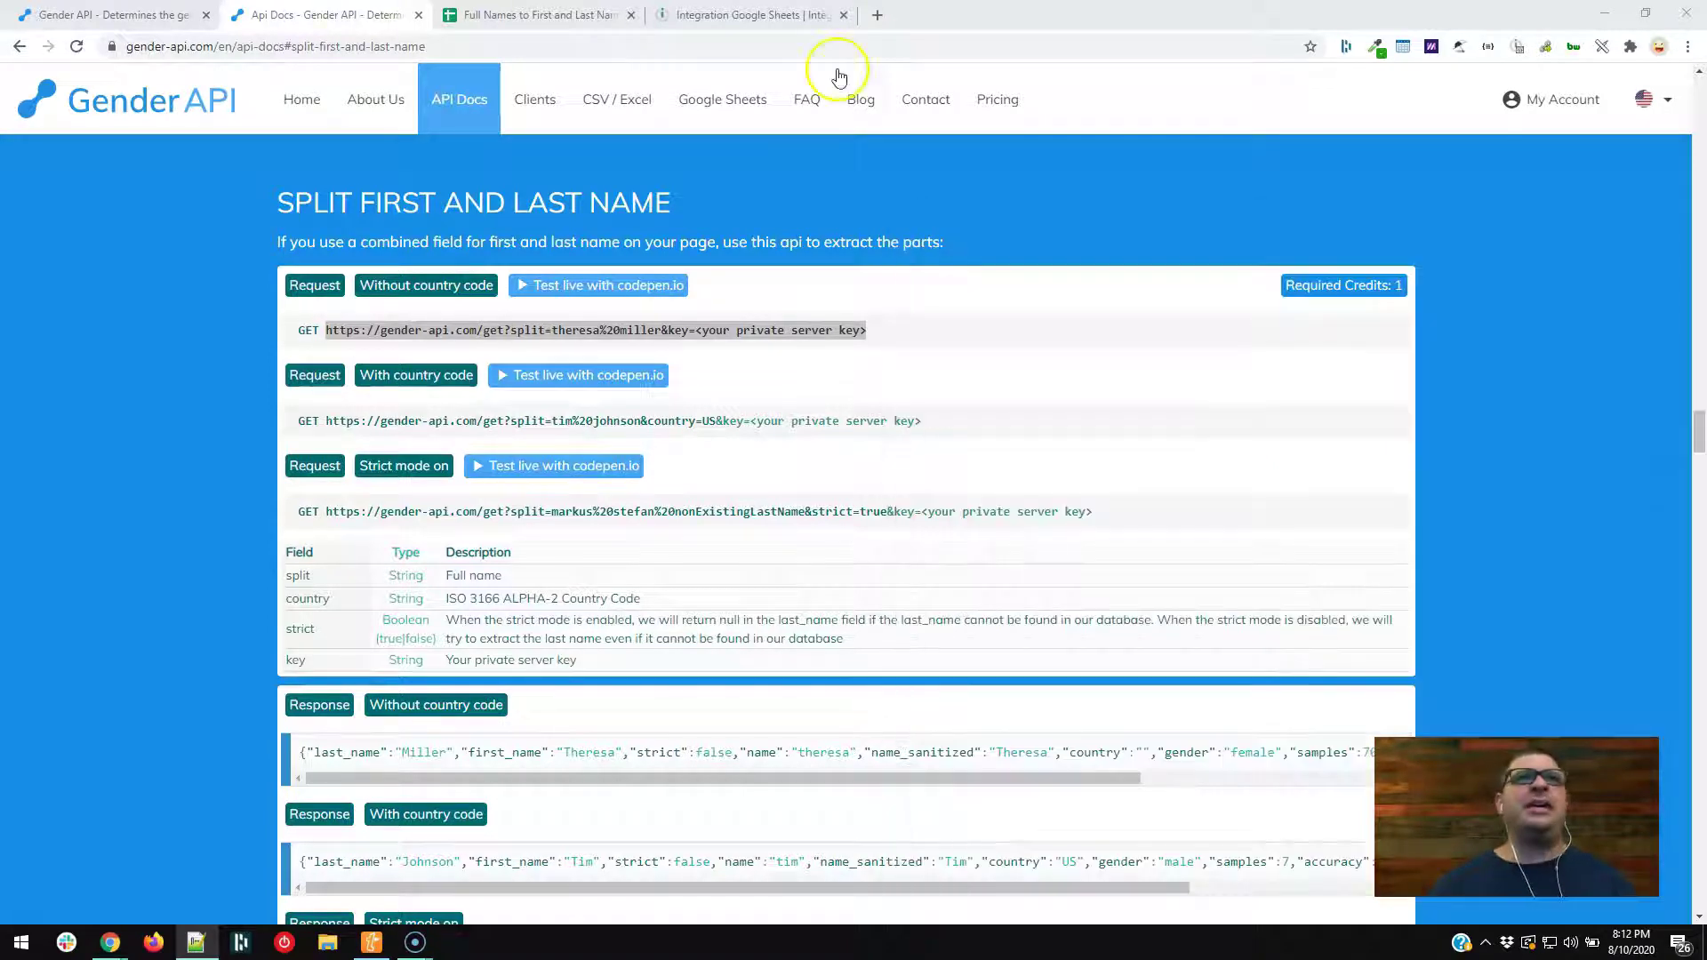
Confirm the Search Rows filter (Full Name (A) exists, Accuracy (D) doesn't) with a 2-row limit
{"action": "left_click", "coordinate": [751, 15]}
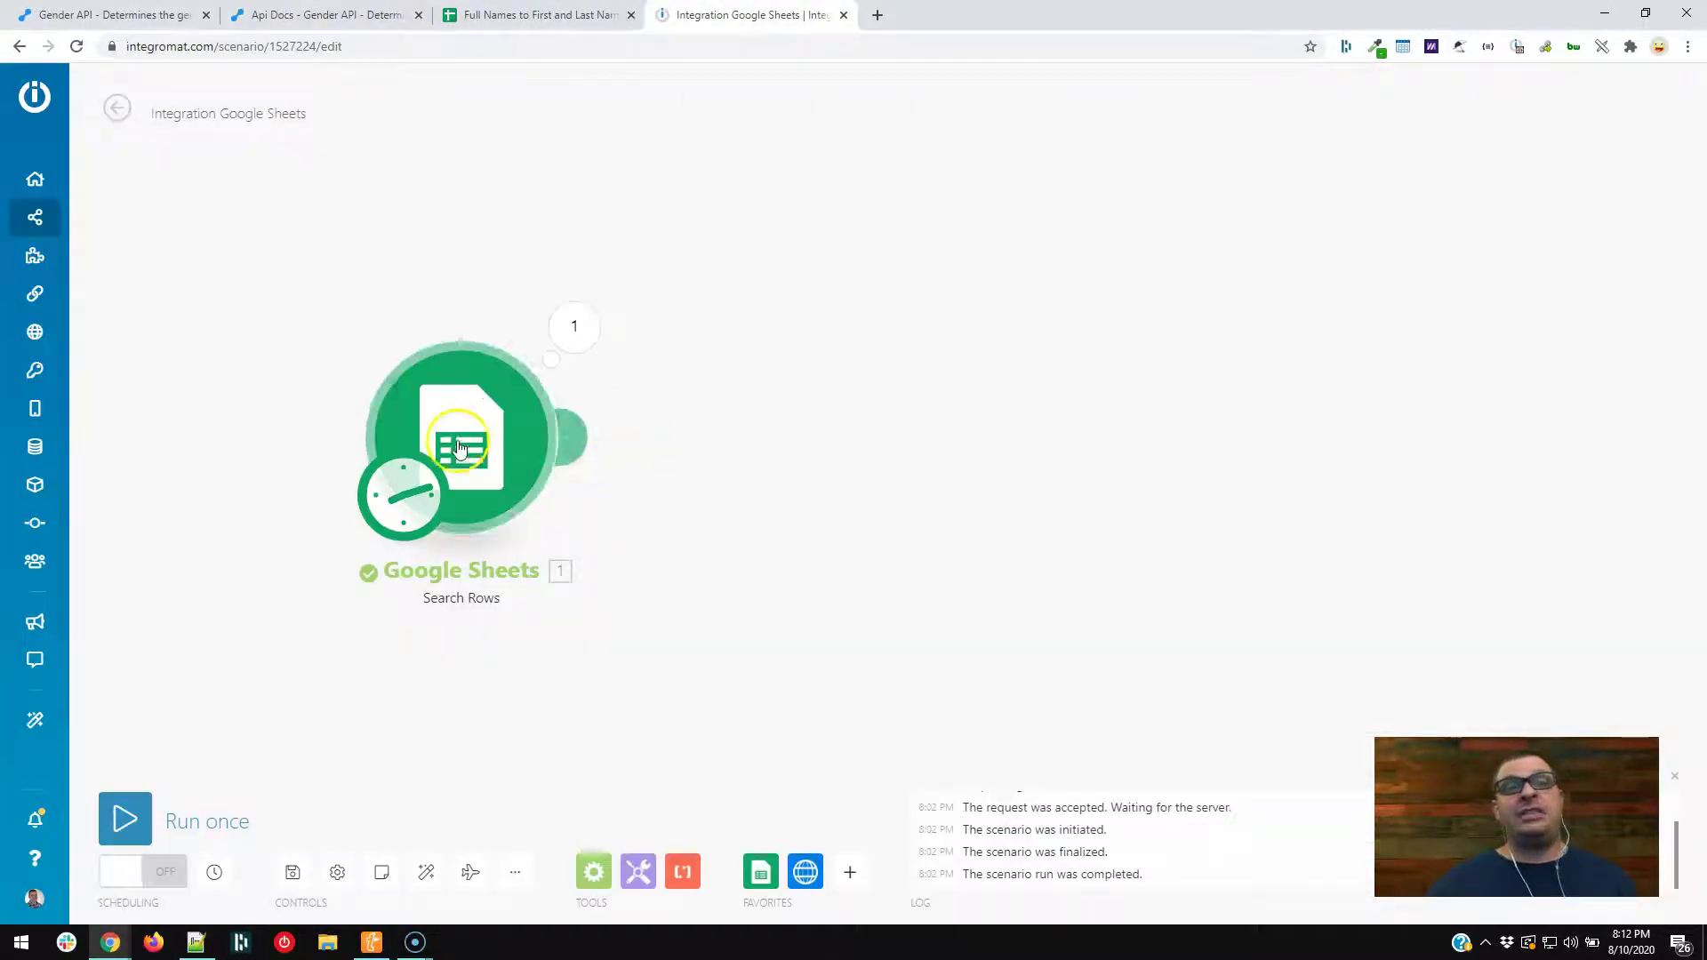
{"action": "left_click", "coordinate": [459, 440]}
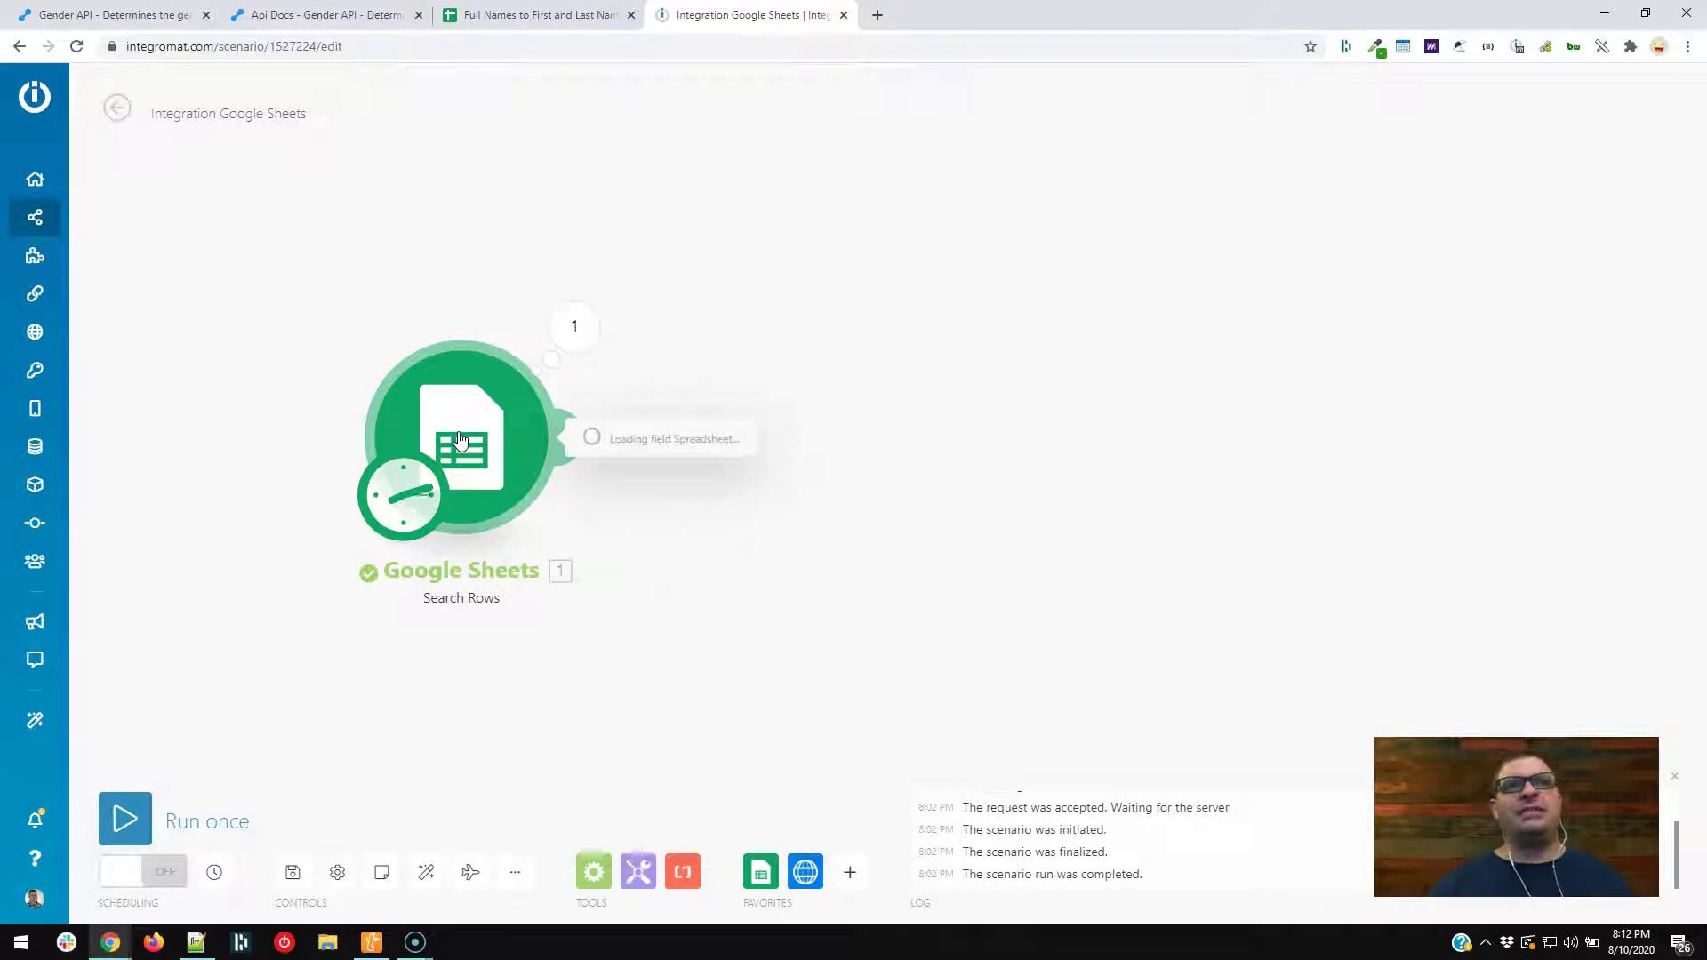
{"action": "left_click", "coordinate": [512, 16]}
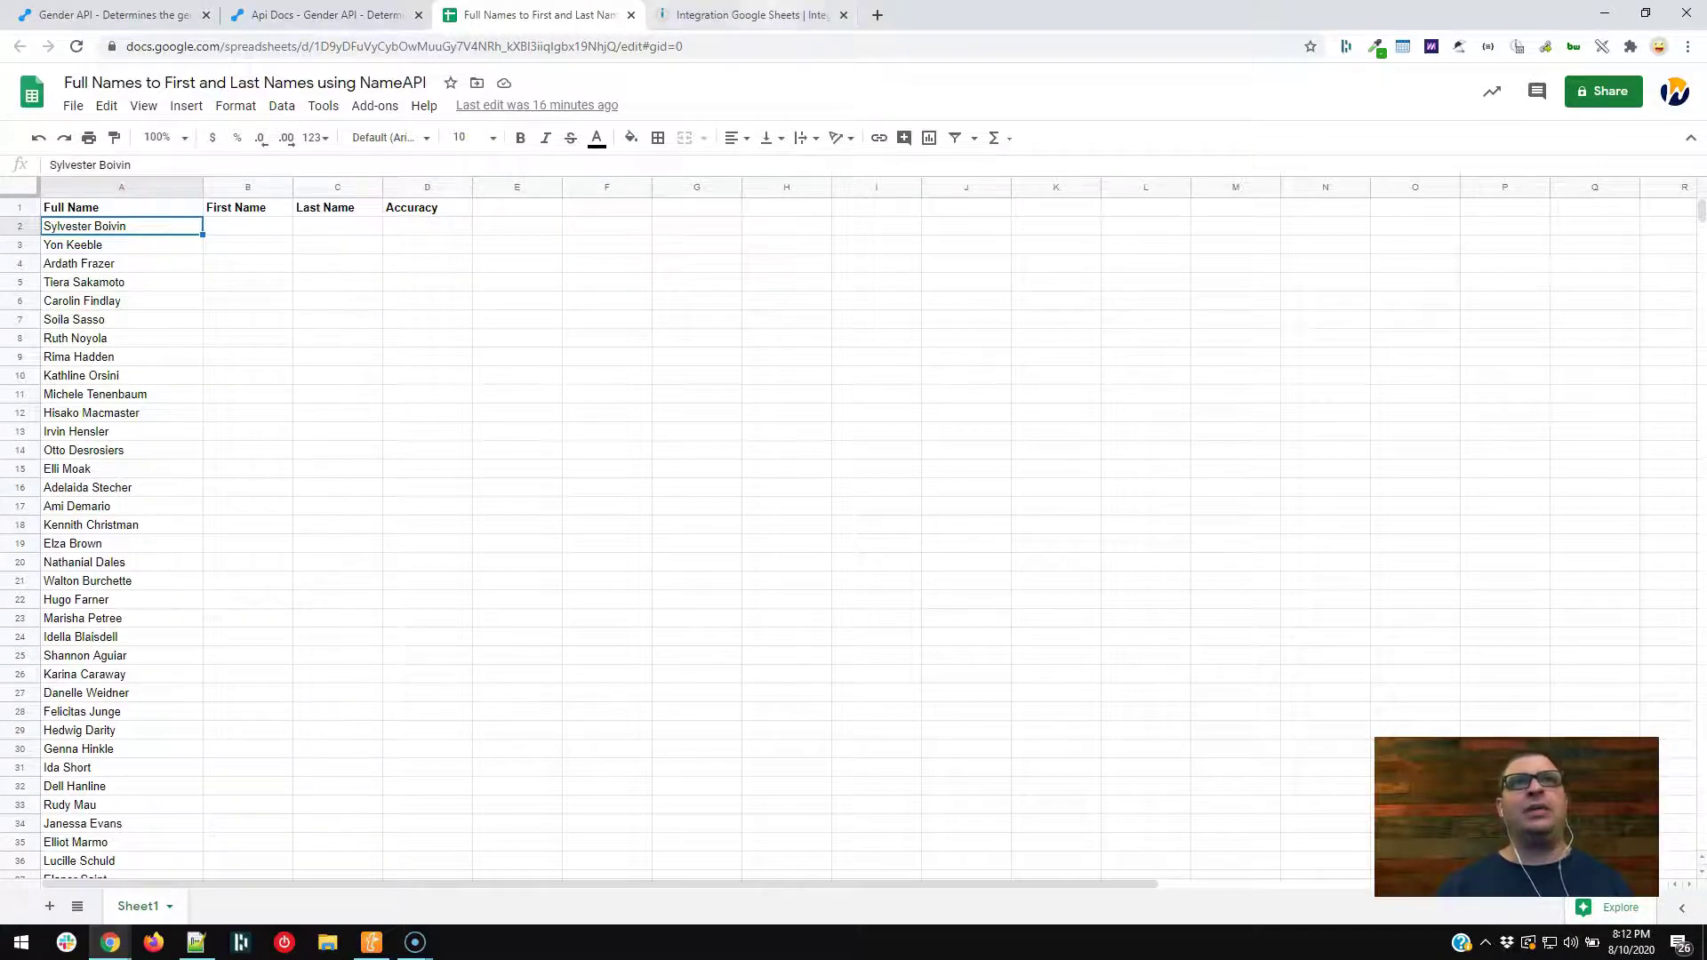
{"action": "left_click", "coordinate": [769, 15]}
{"action": "scroll", "coordinate": [695, 480], "scroll_direction": "down", "scroll_amount": 3}
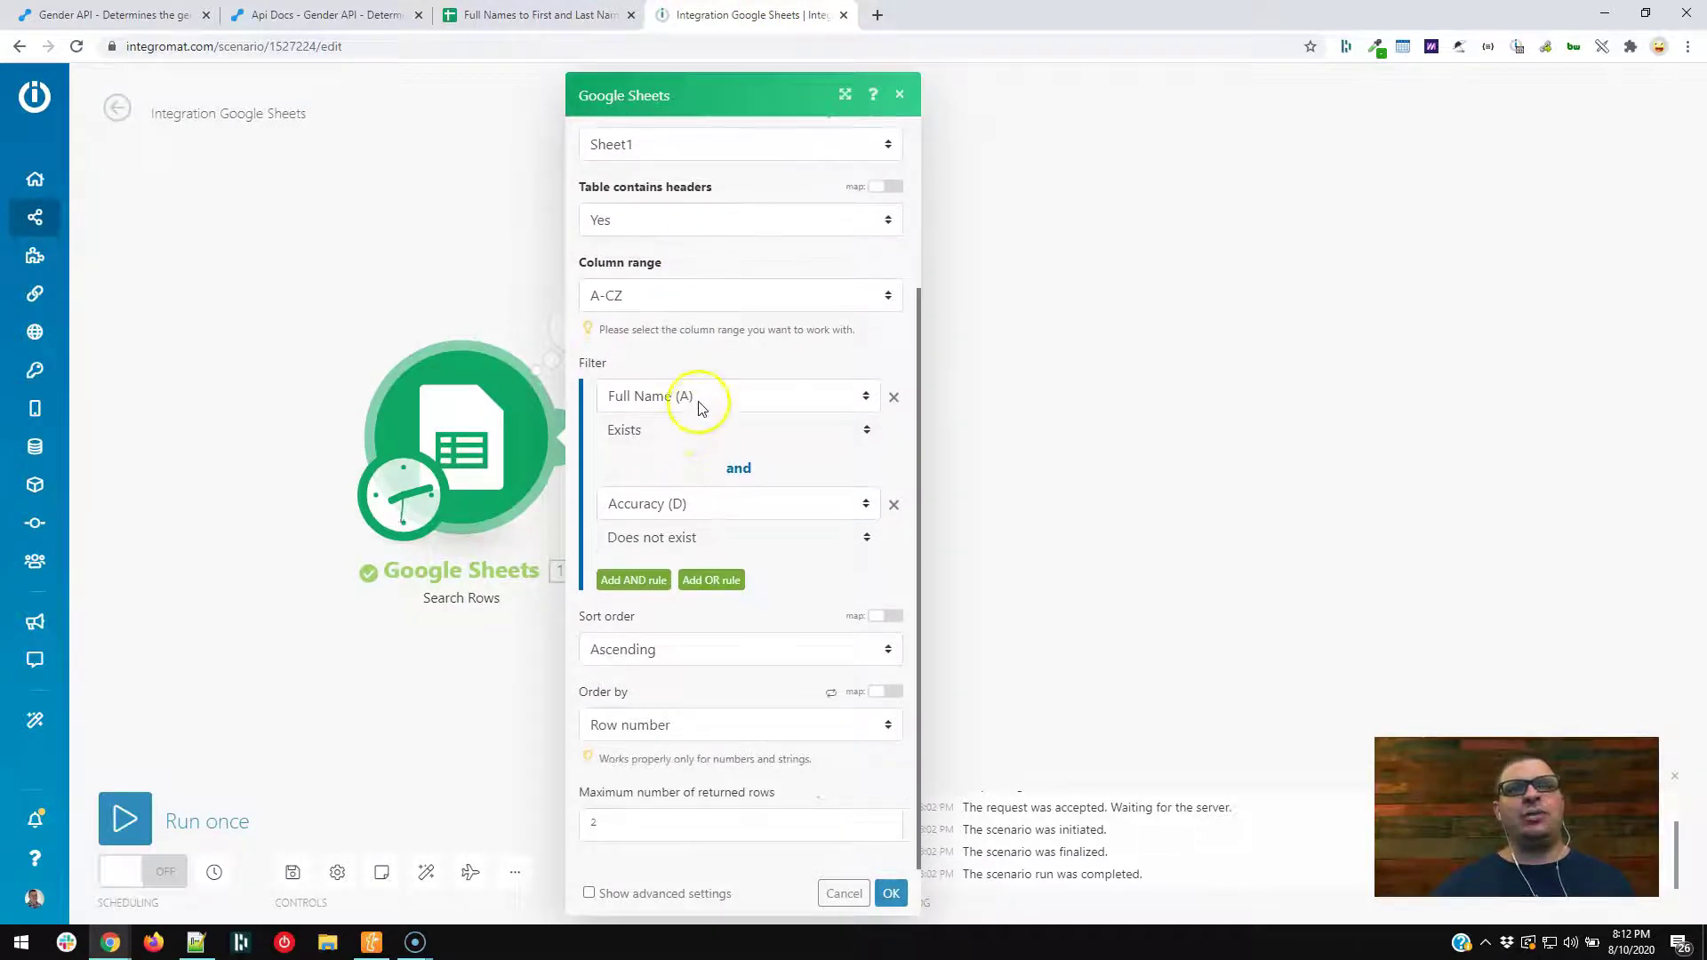
{"action": "left_click", "coordinate": [699, 403]}
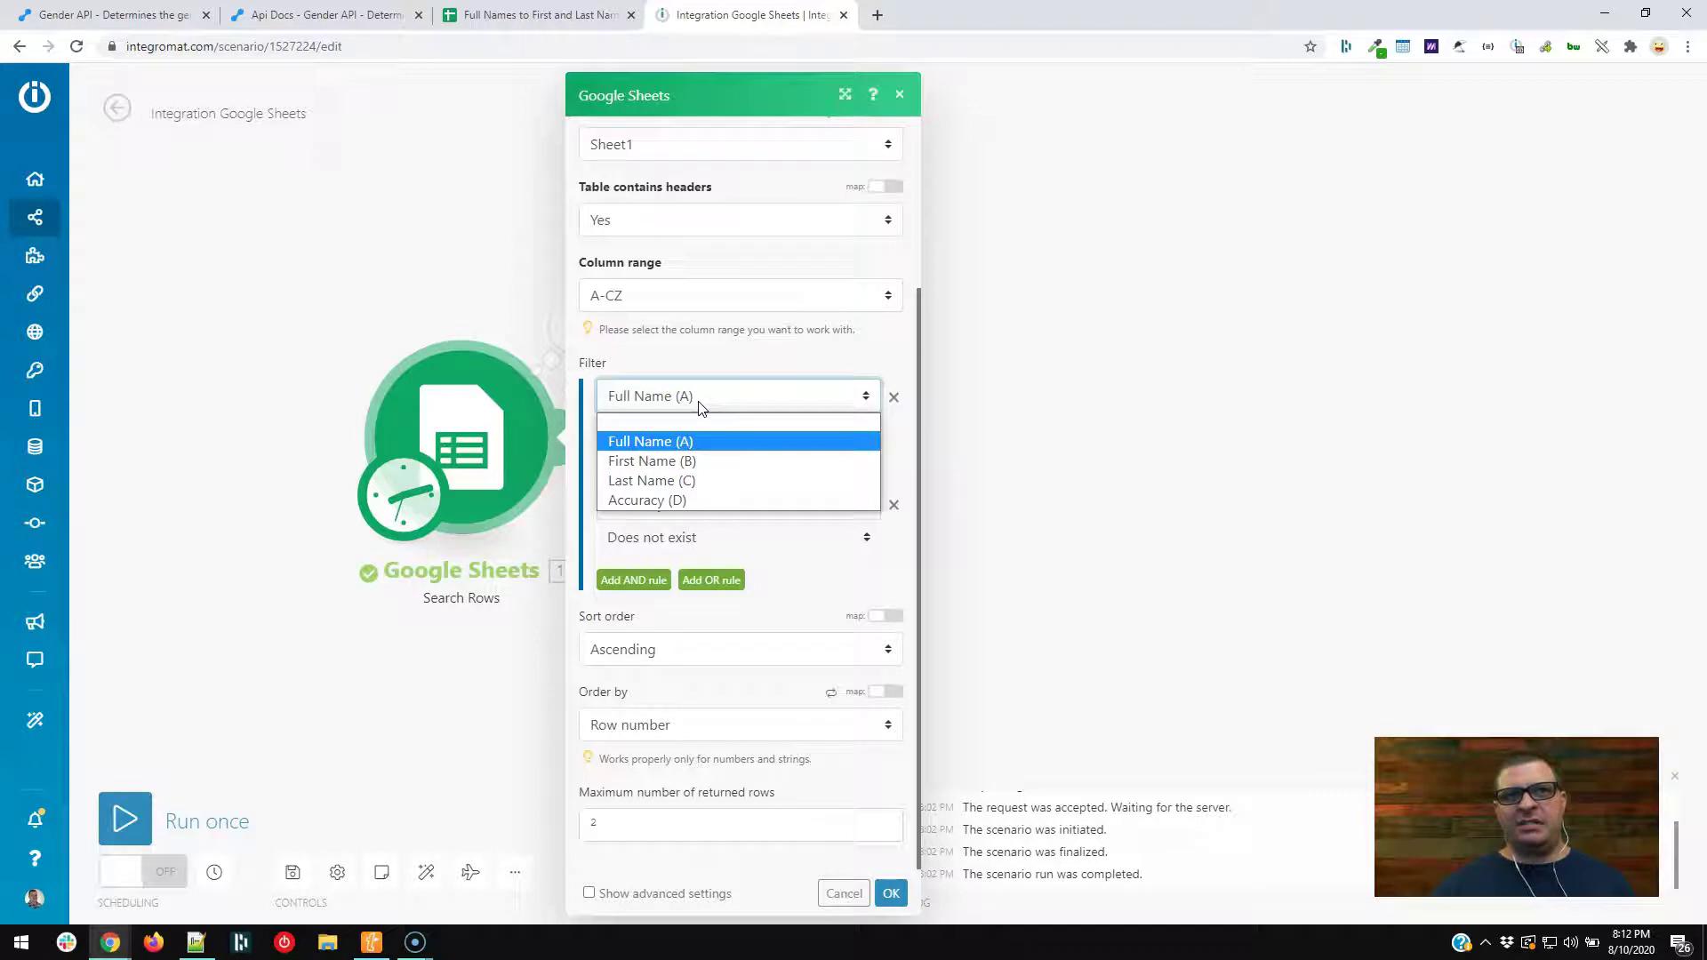
{"action": "left_click", "coordinate": [699, 400]}
{"action": "left_click", "coordinate": [697, 507]}
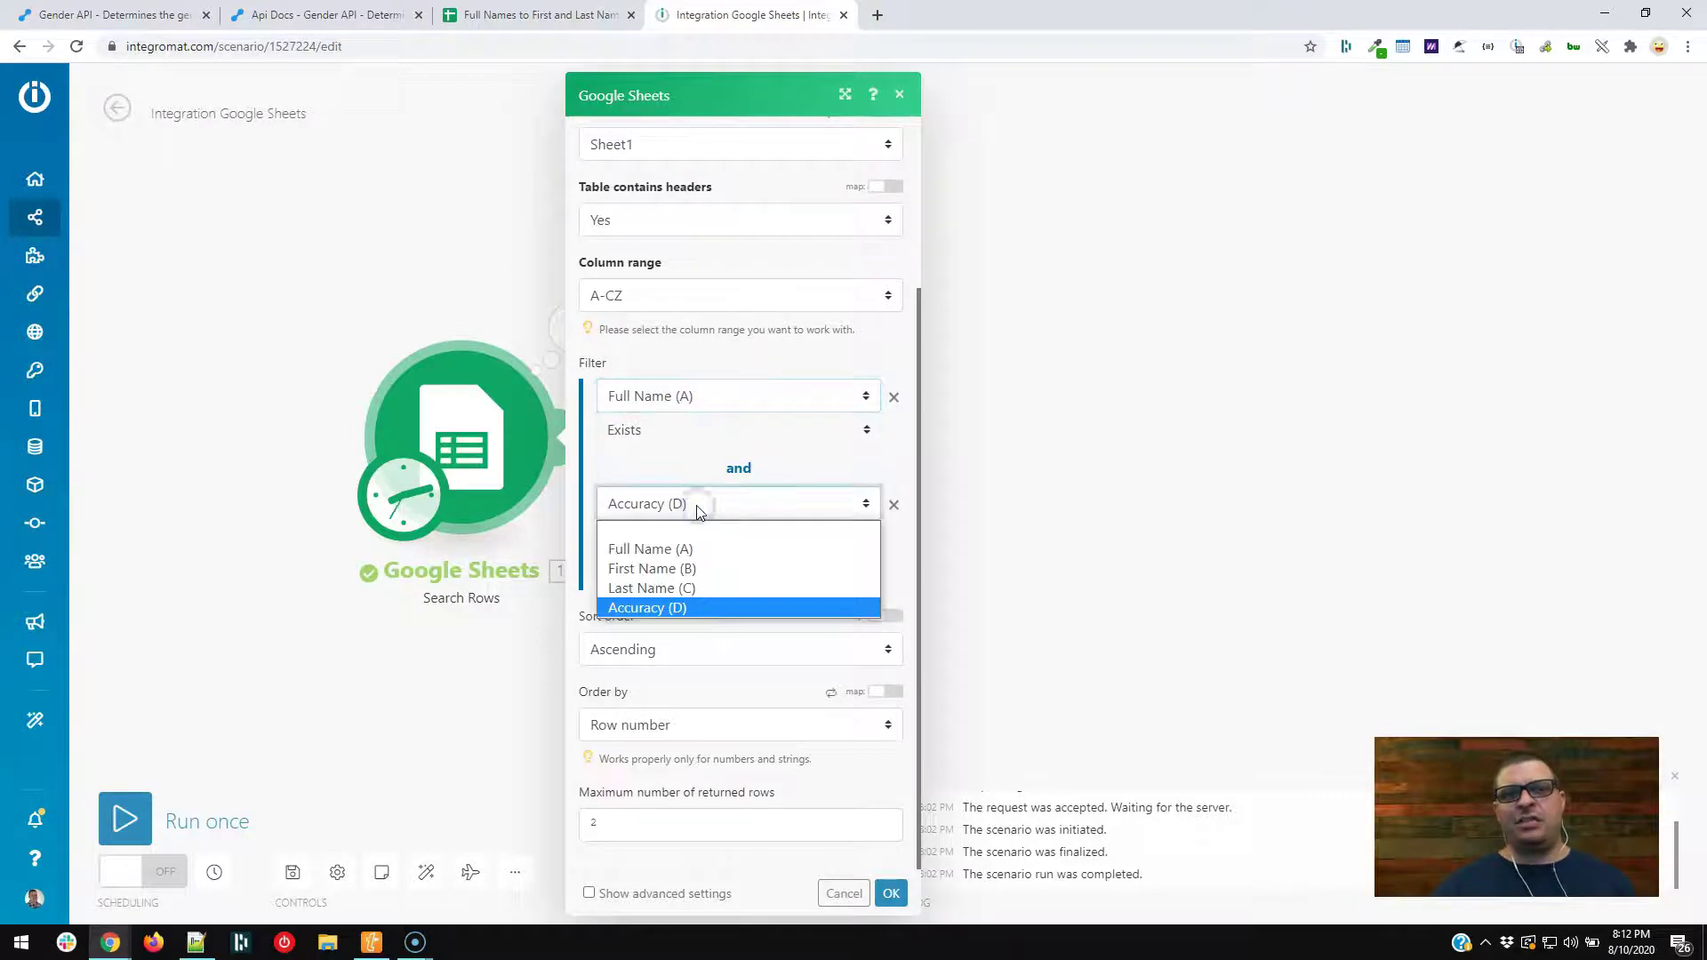
{"action": "left_click", "coordinate": [697, 507]}
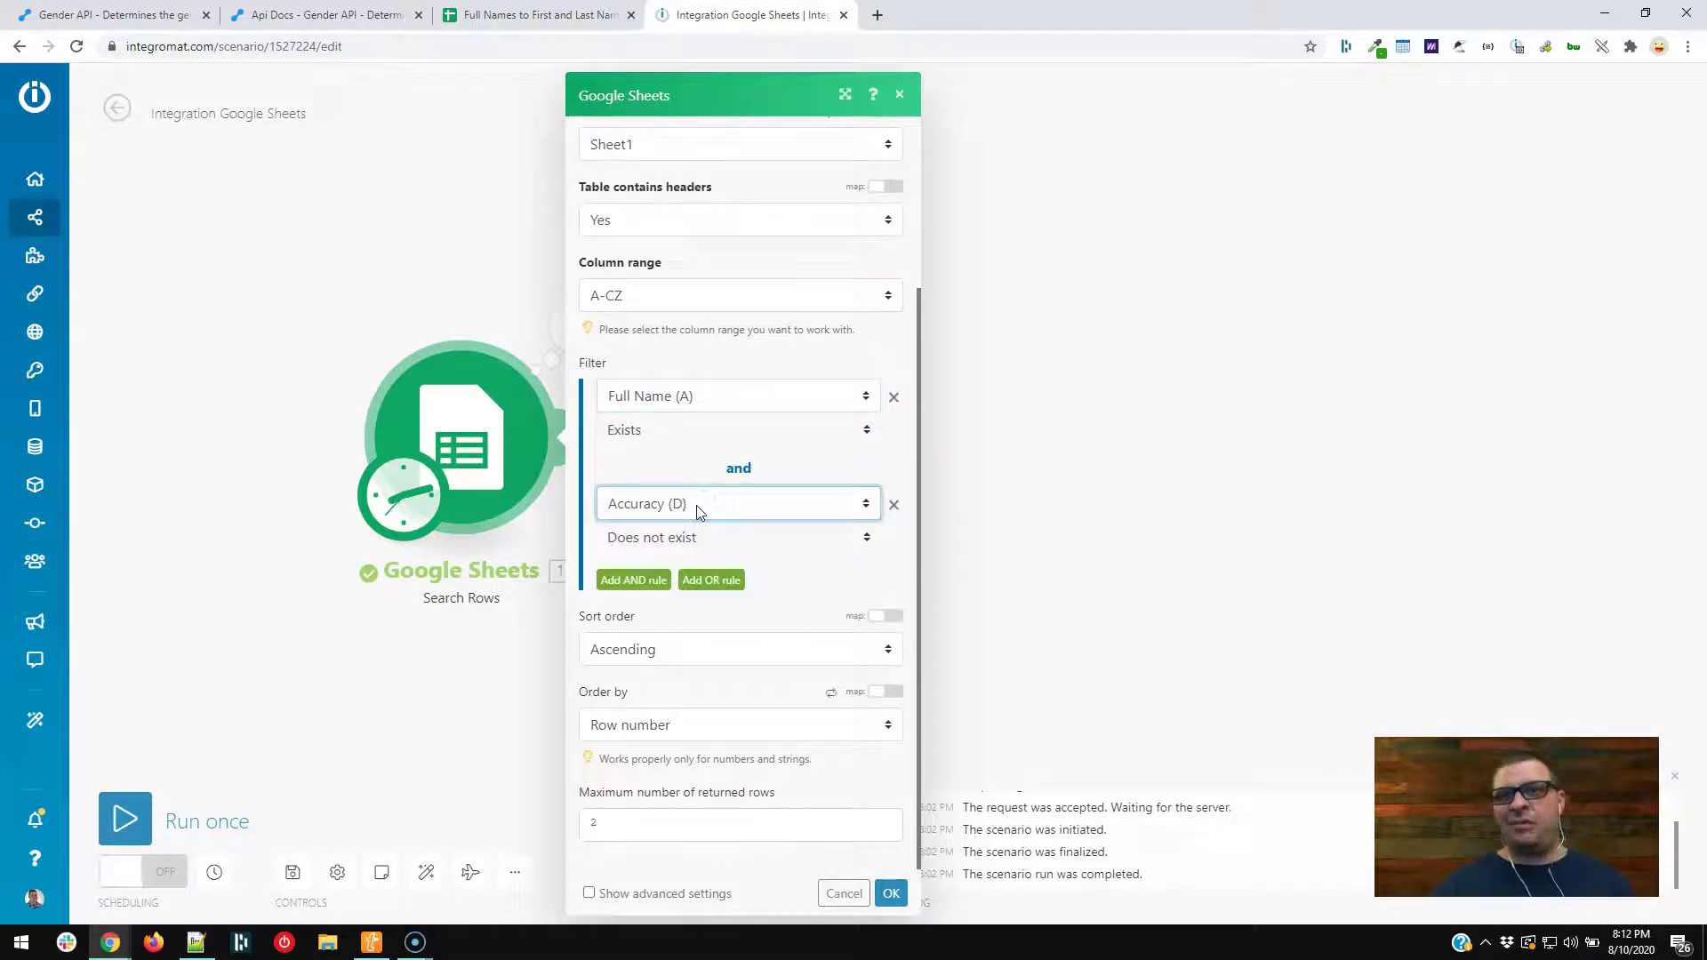
{"action": "left_click", "coordinate": [641, 823]}
{"action": "left_click", "coordinate": [889, 892]}
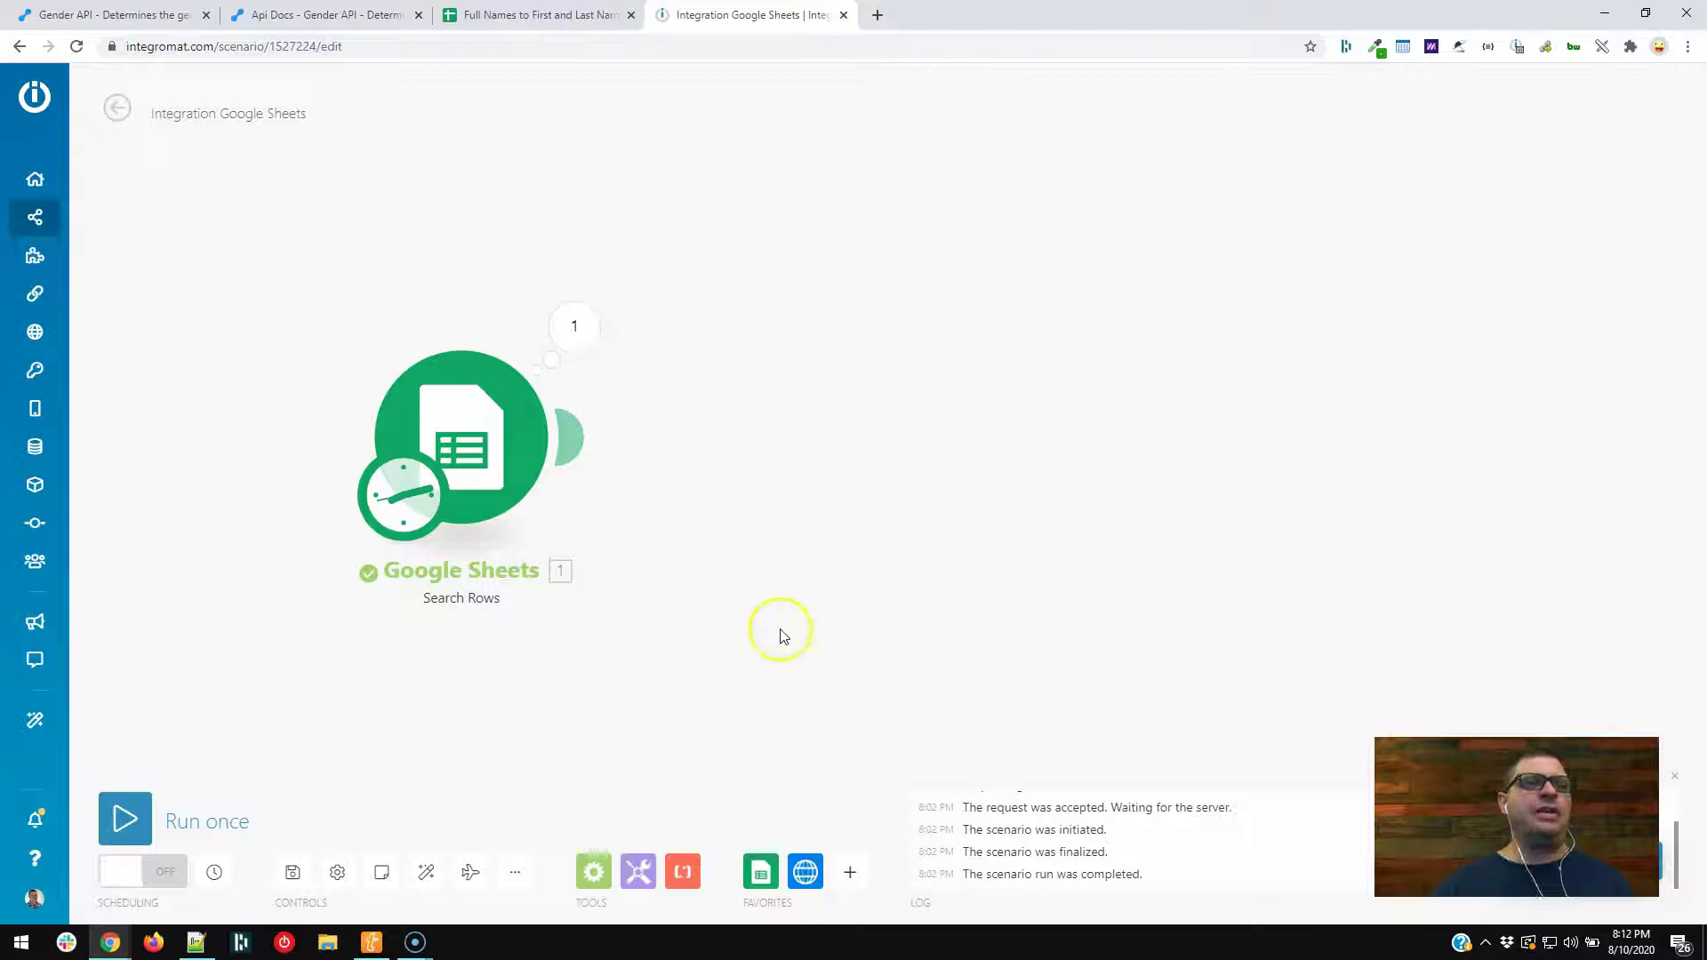
Add an HTTP Make a request module after the Google Sheets module
{"action": "left_click", "coordinate": [576, 441]}
{"action": "type", "text": "http"}
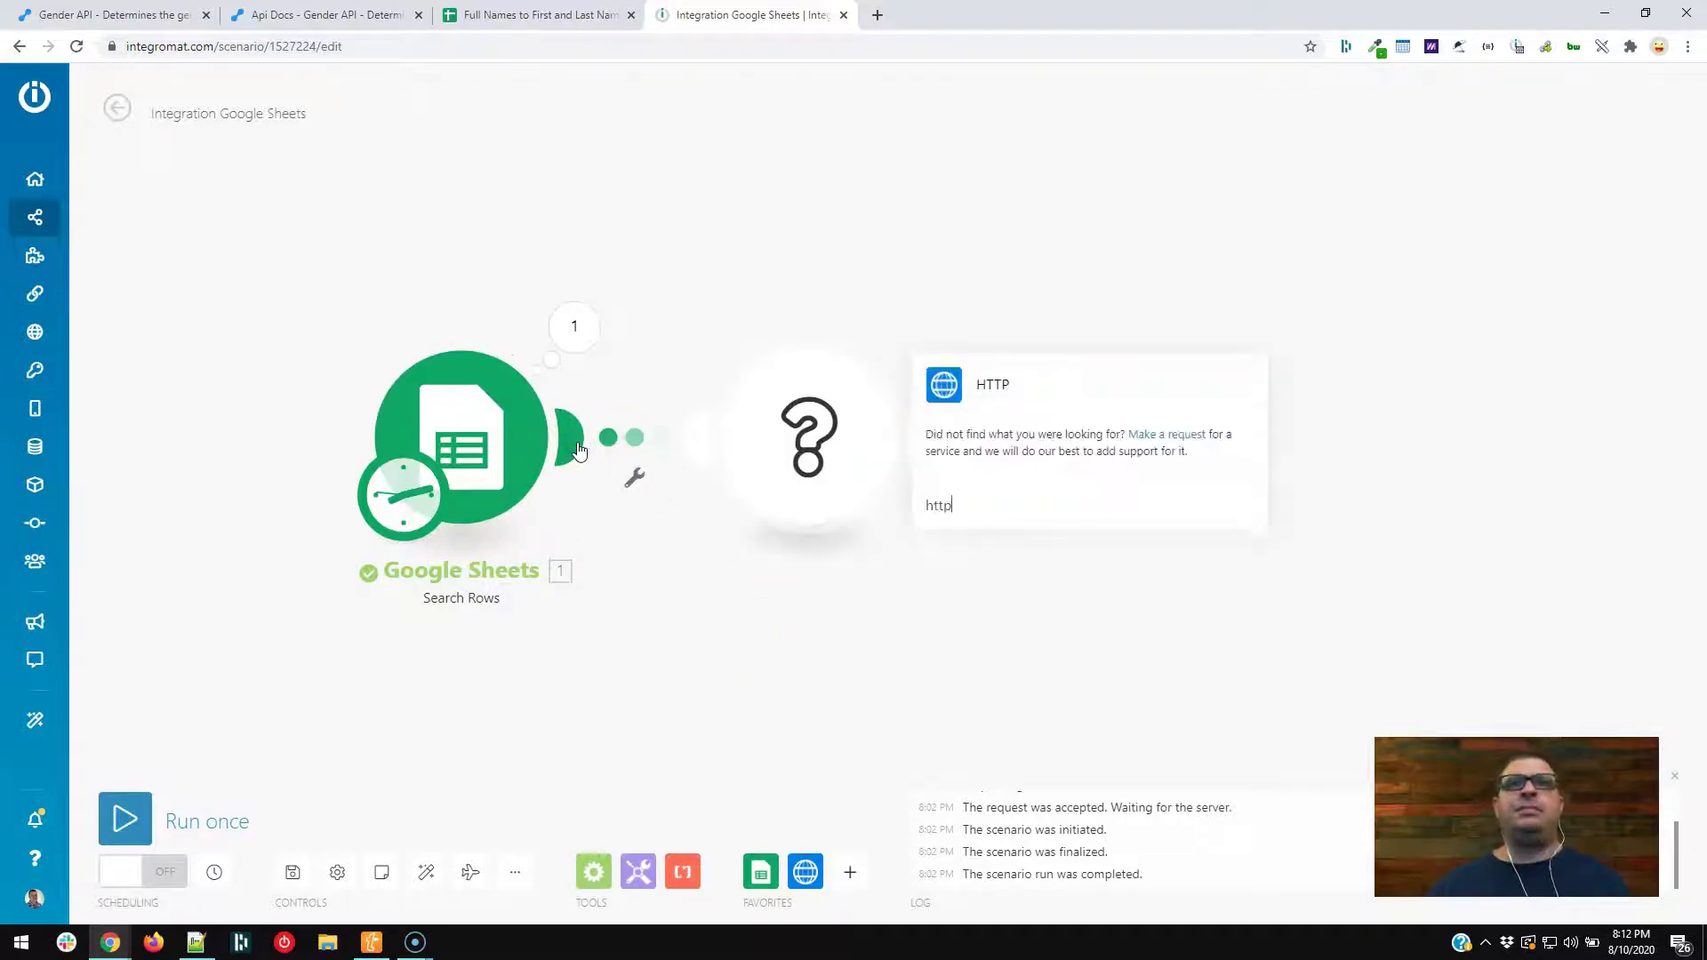
{"action": "left_click", "coordinate": [987, 385]}
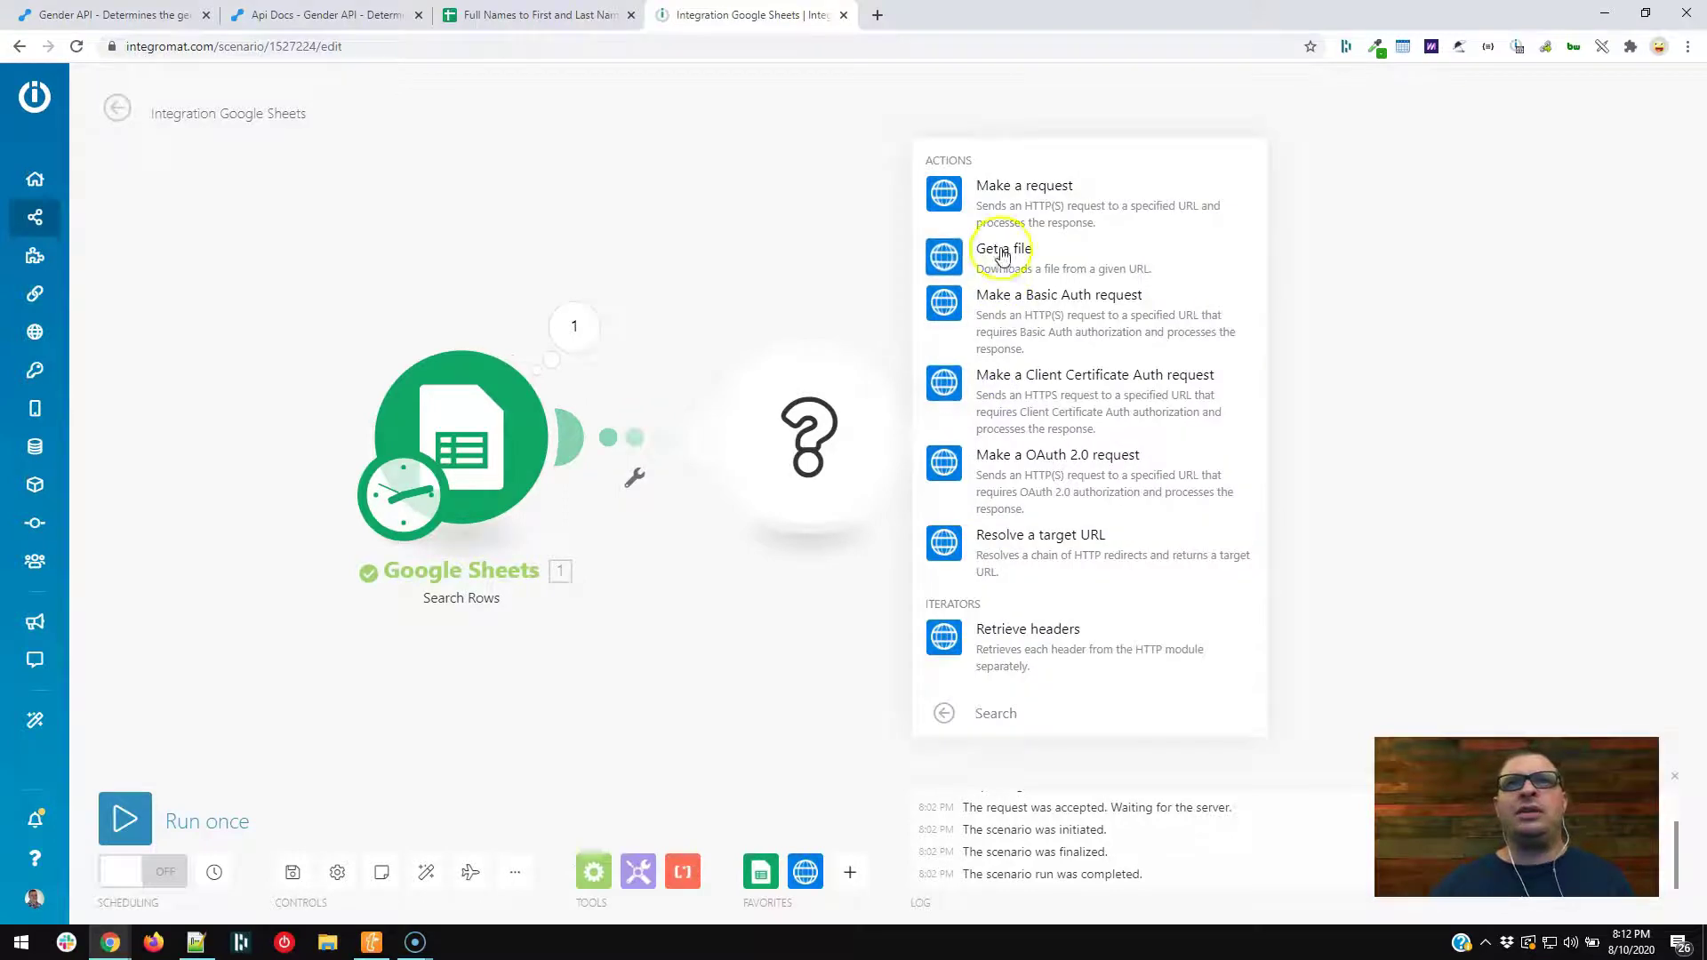
{"action": "left_click", "coordinate": [1007, 218]}
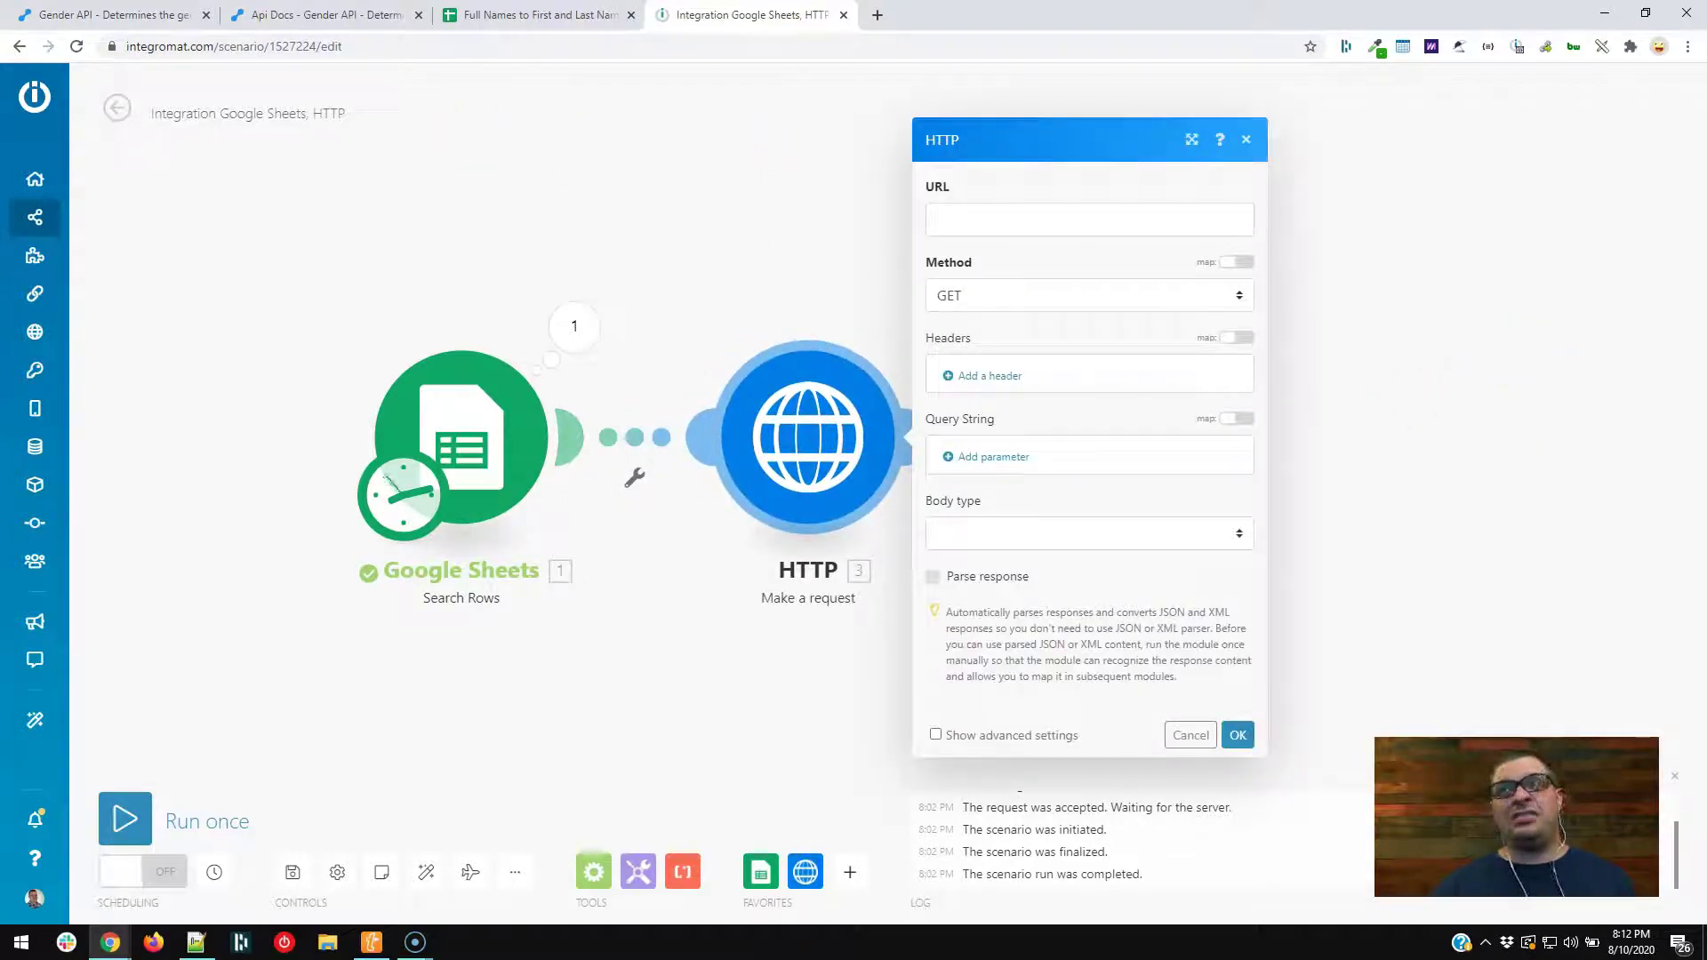
Paste the Gender API split URL into the URL field and delete the theresa%20miller sample name
{"action": "key", "text": "alt+Tab"}
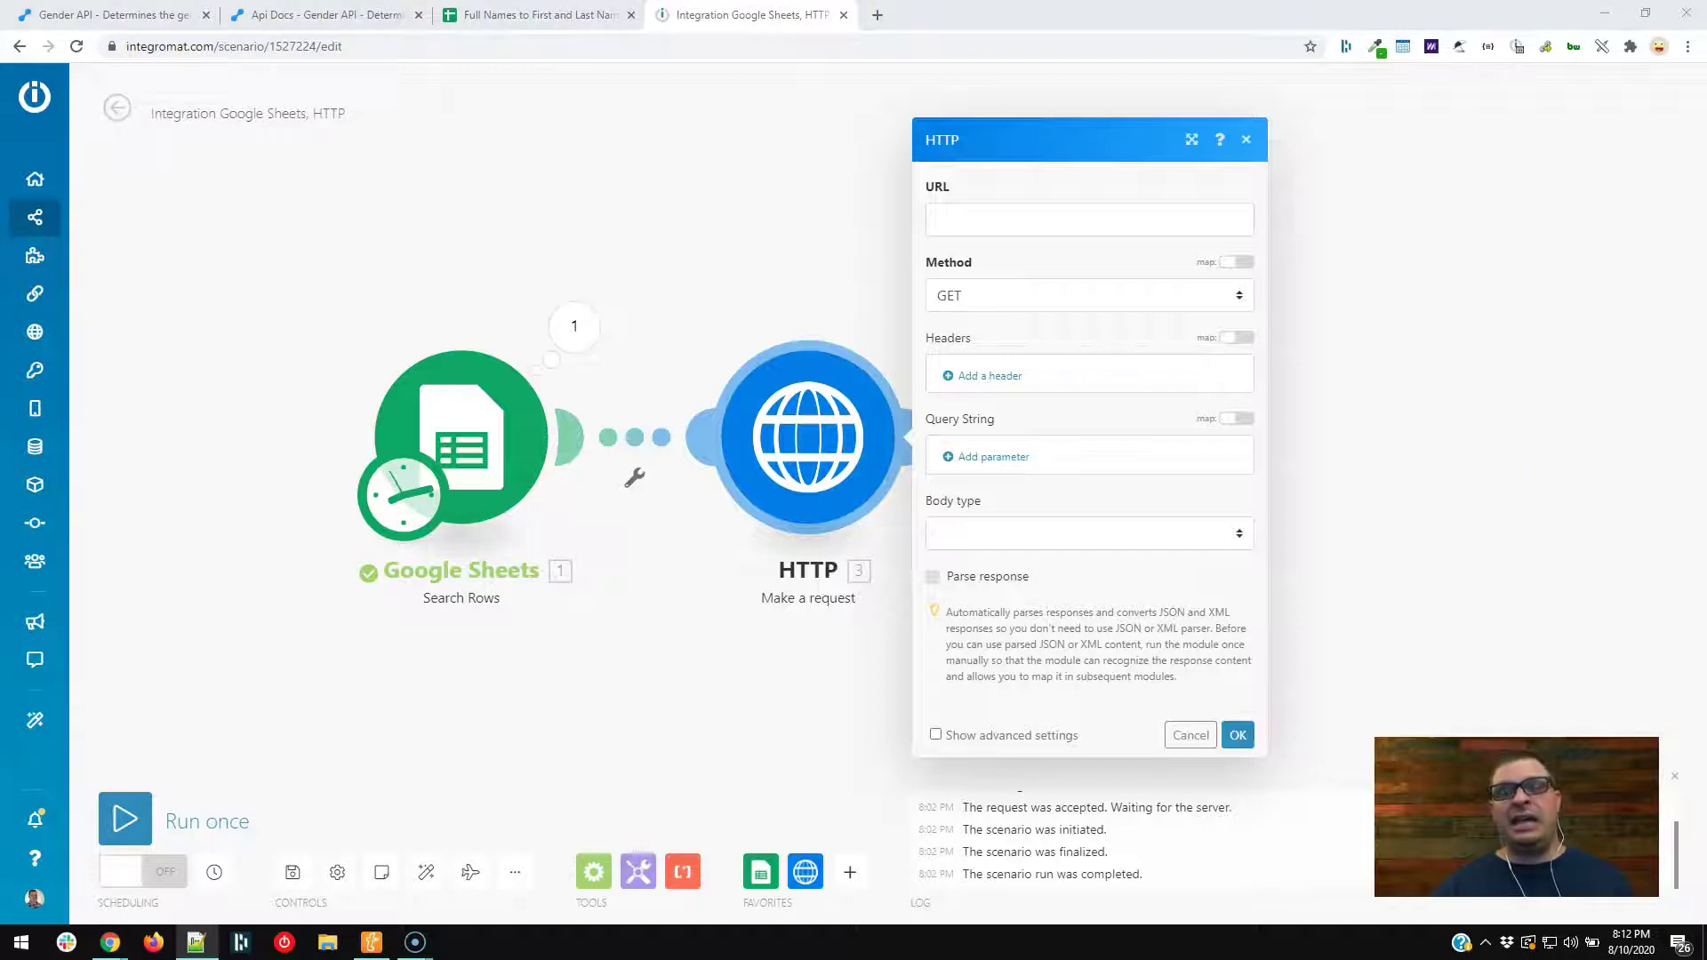
{"action": "left_click", "coordinate": [964, 217]}
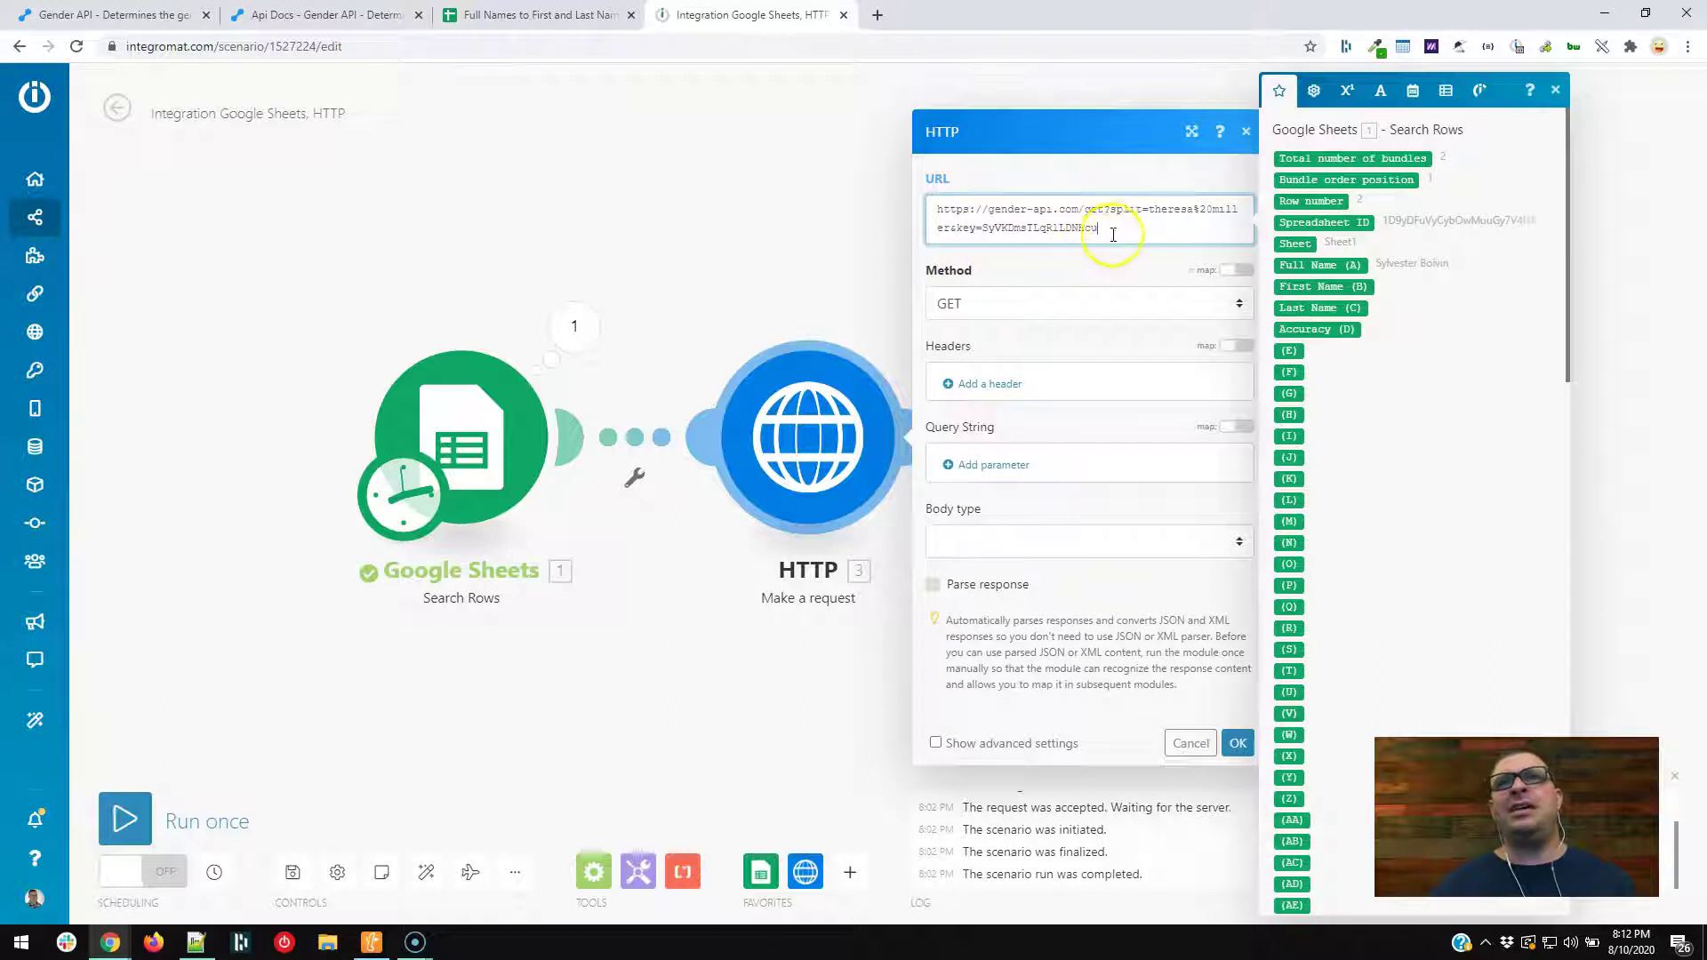
{"action": "double_click", "coordinate": [1161, 210]}
{"action": "key", "text": "ctrl+shift+Right"}
{"action": "key", "text": "ctrl+shift+Right"}
{"action": "key", "text": "BackSpace"}
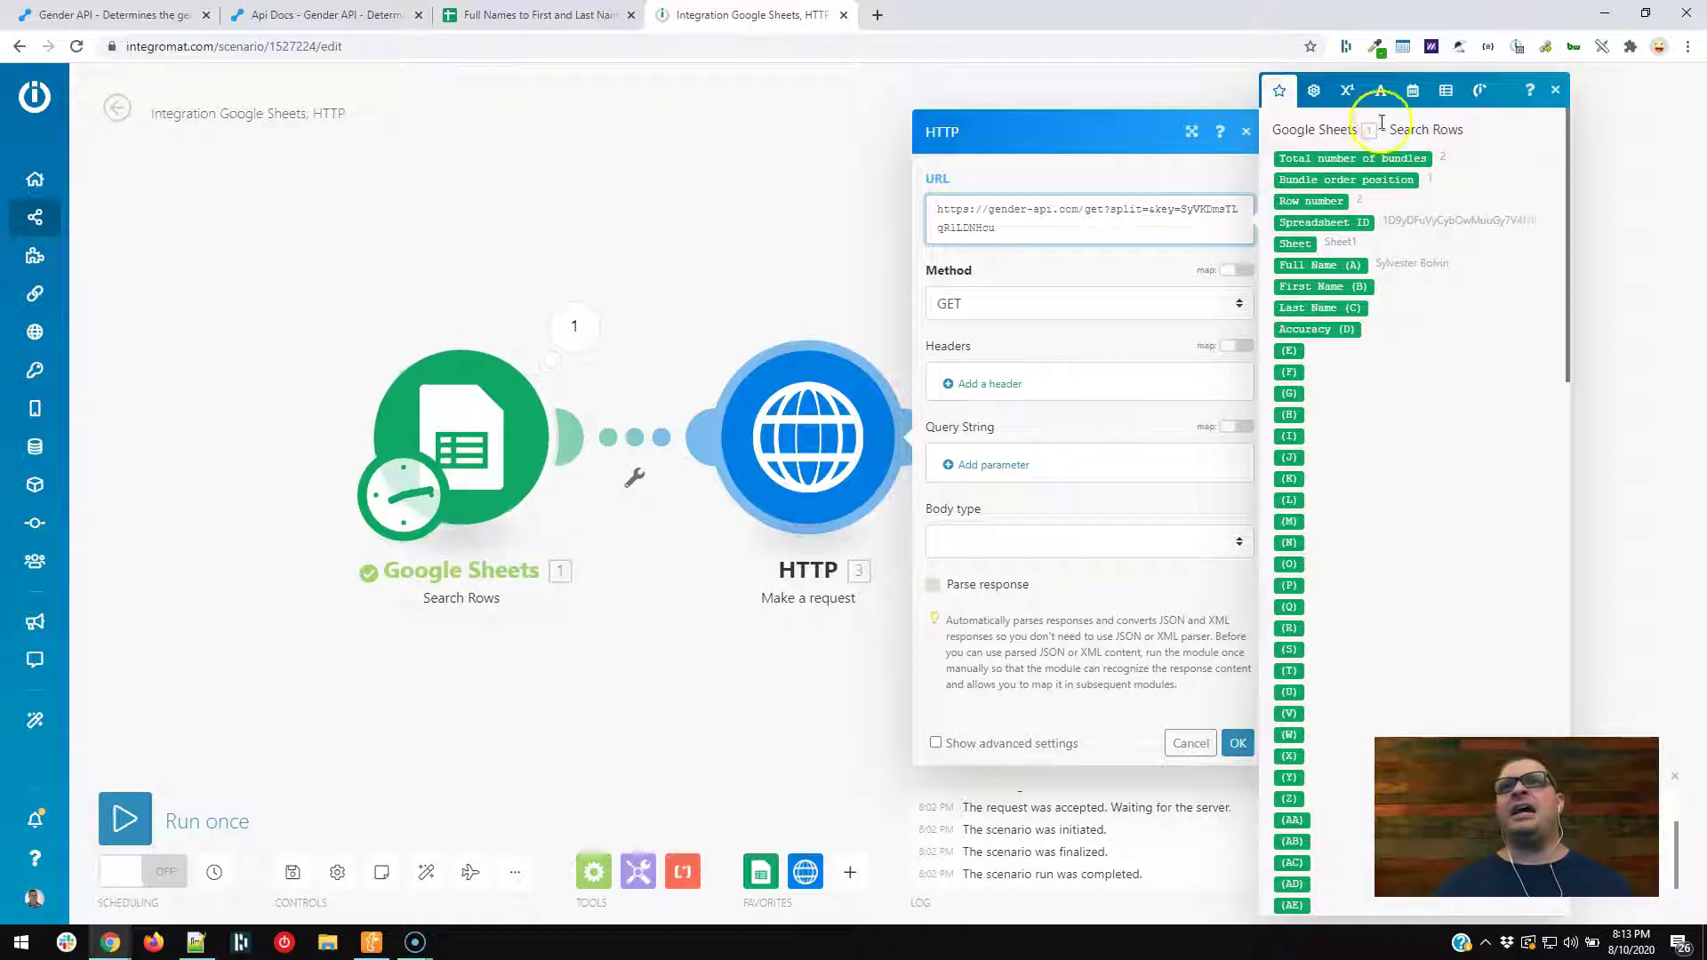
Set the URL's split value to encodeURL(1. Full Name (A)), removing the extra token
{"action": "left_click", "coordinate": [1378, 93]}
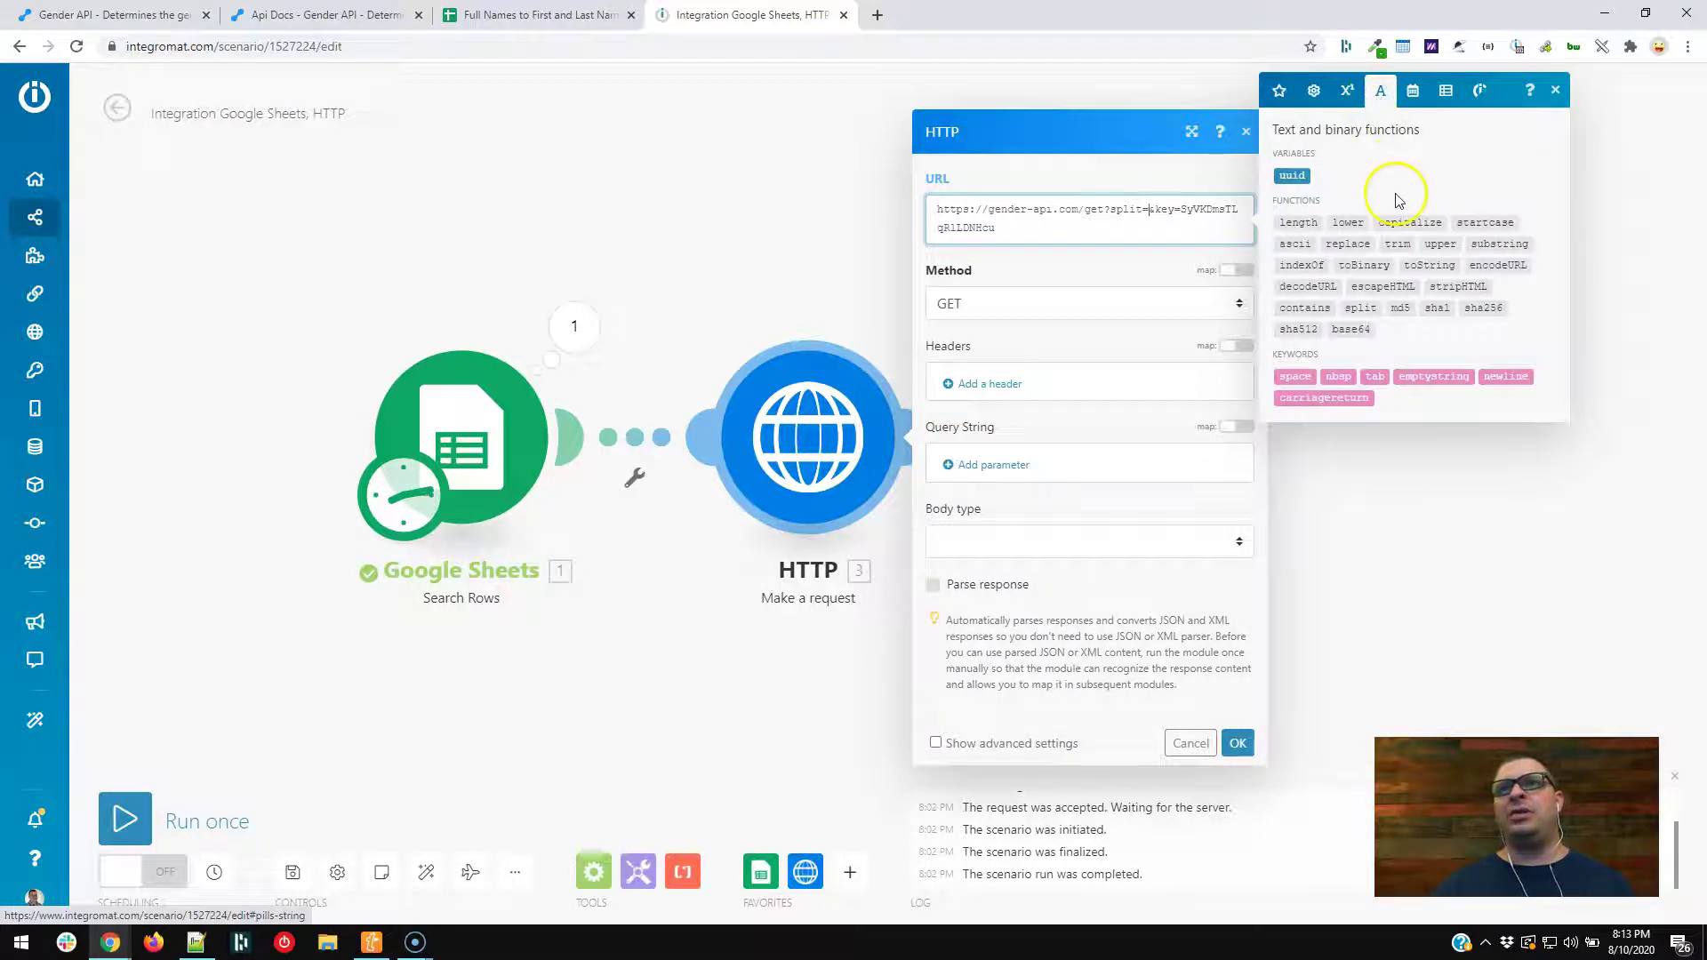
{"action": "left_click", "coordinate": [1485, 265]}
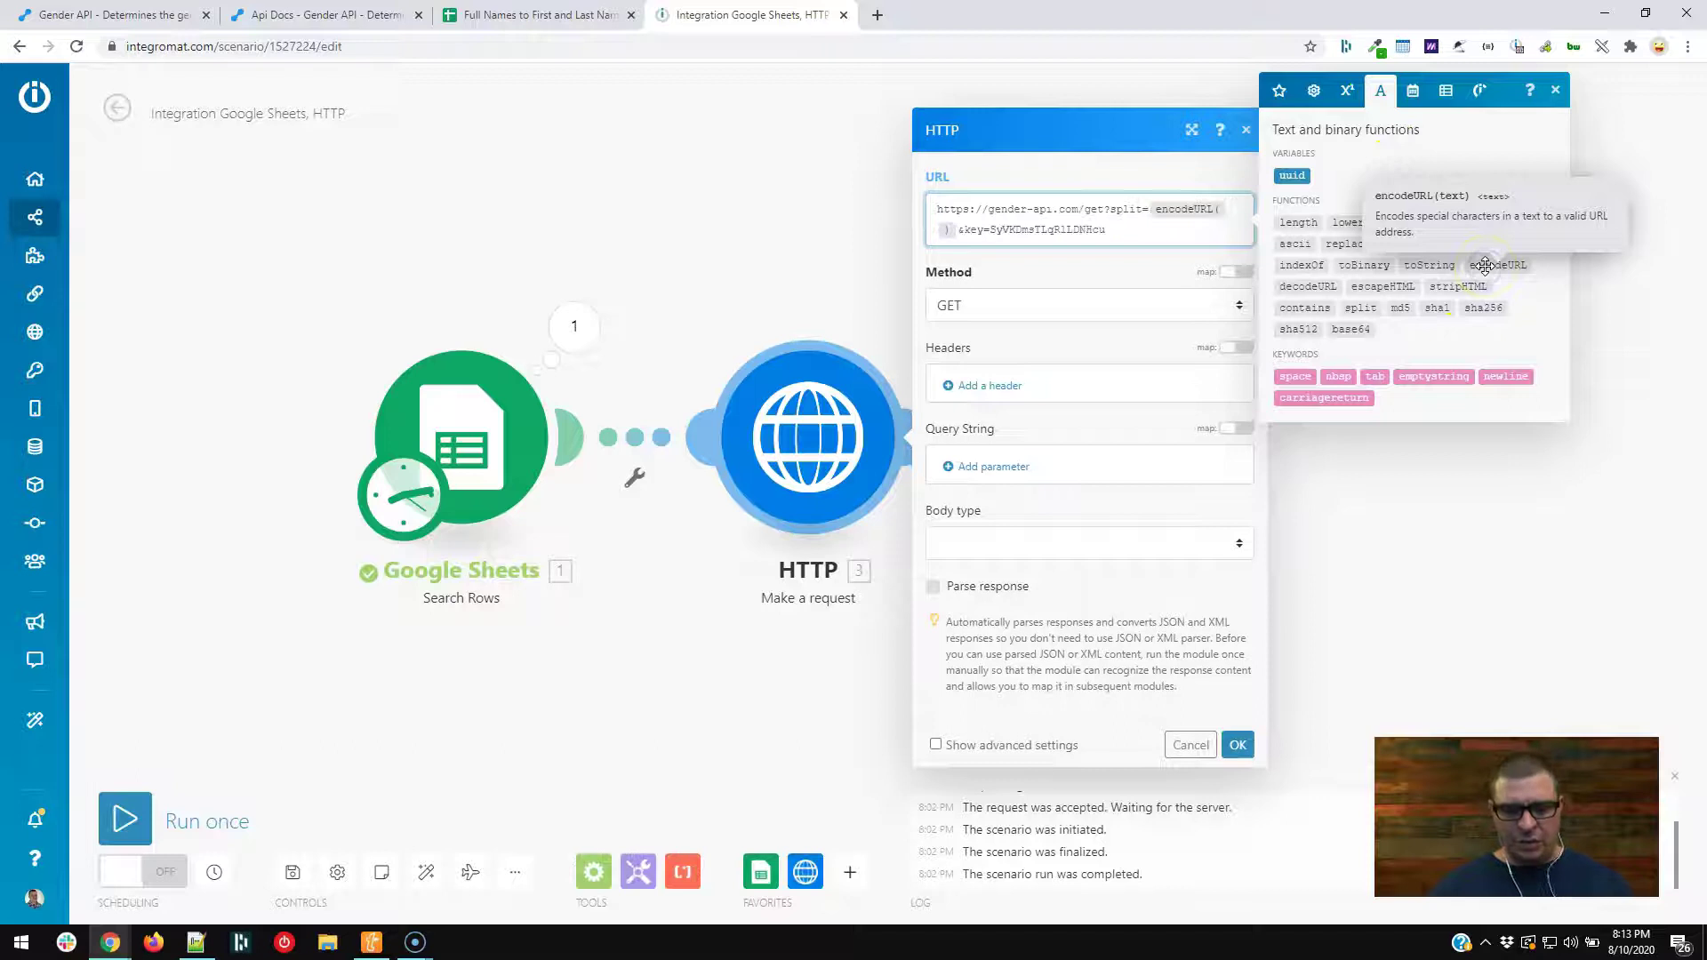
{"action": "type", "text": "%20"}
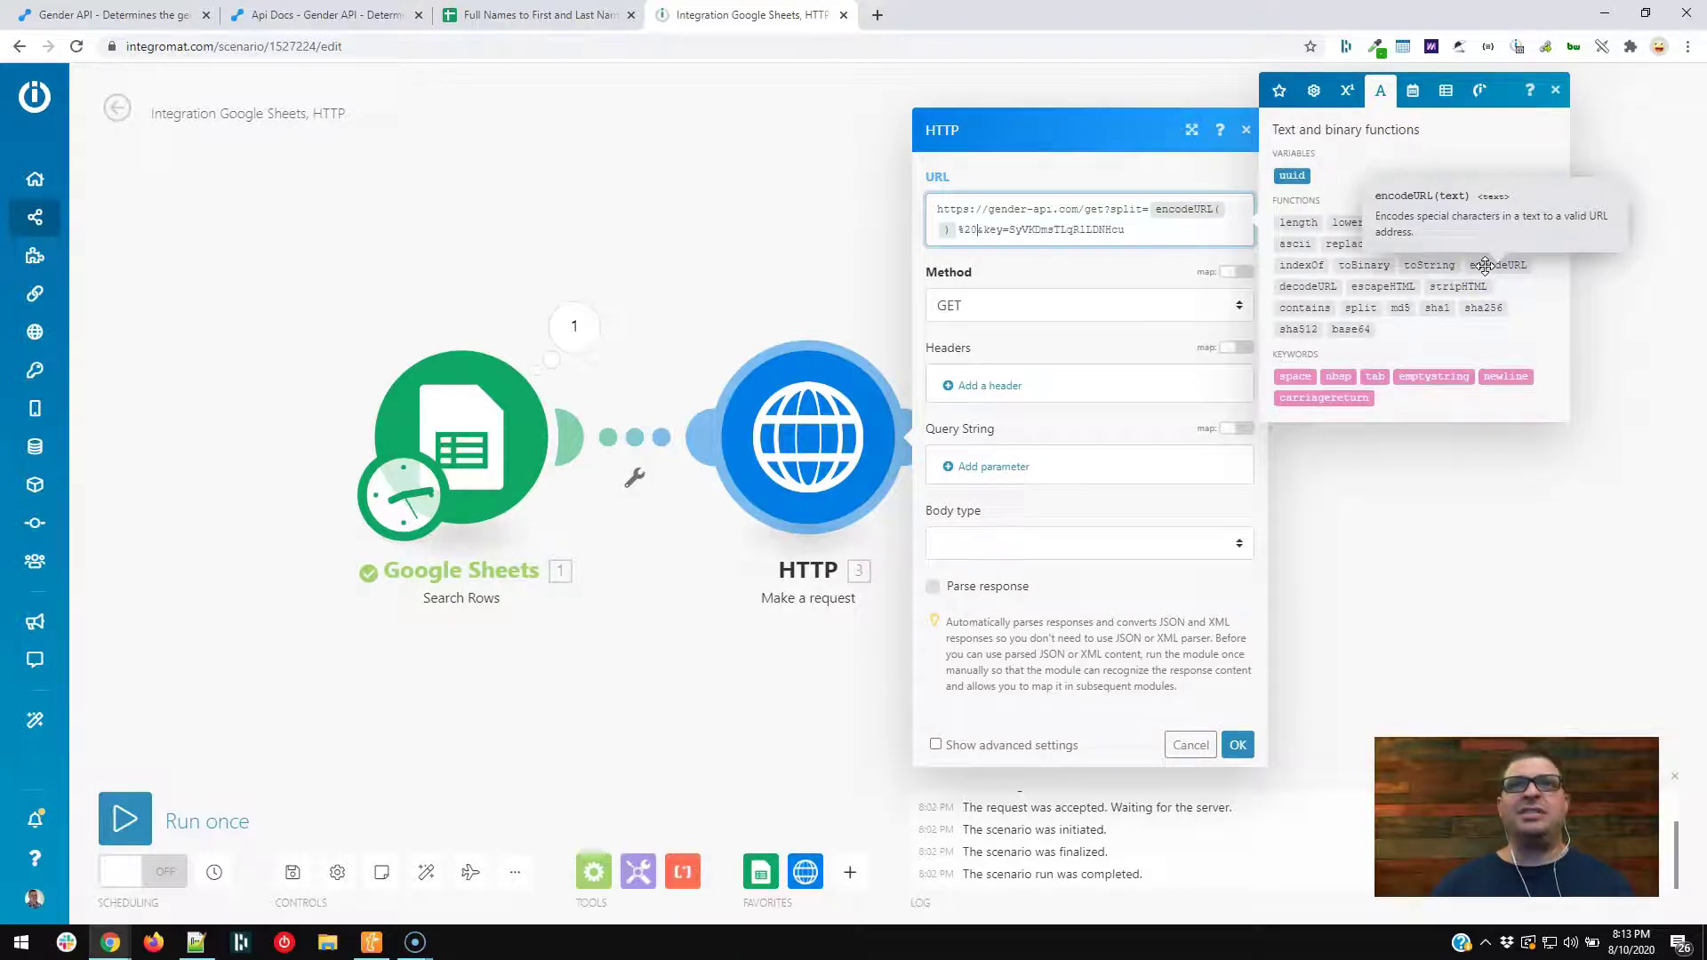
{"action": "left_click", "coordinate": [1497, 265]}
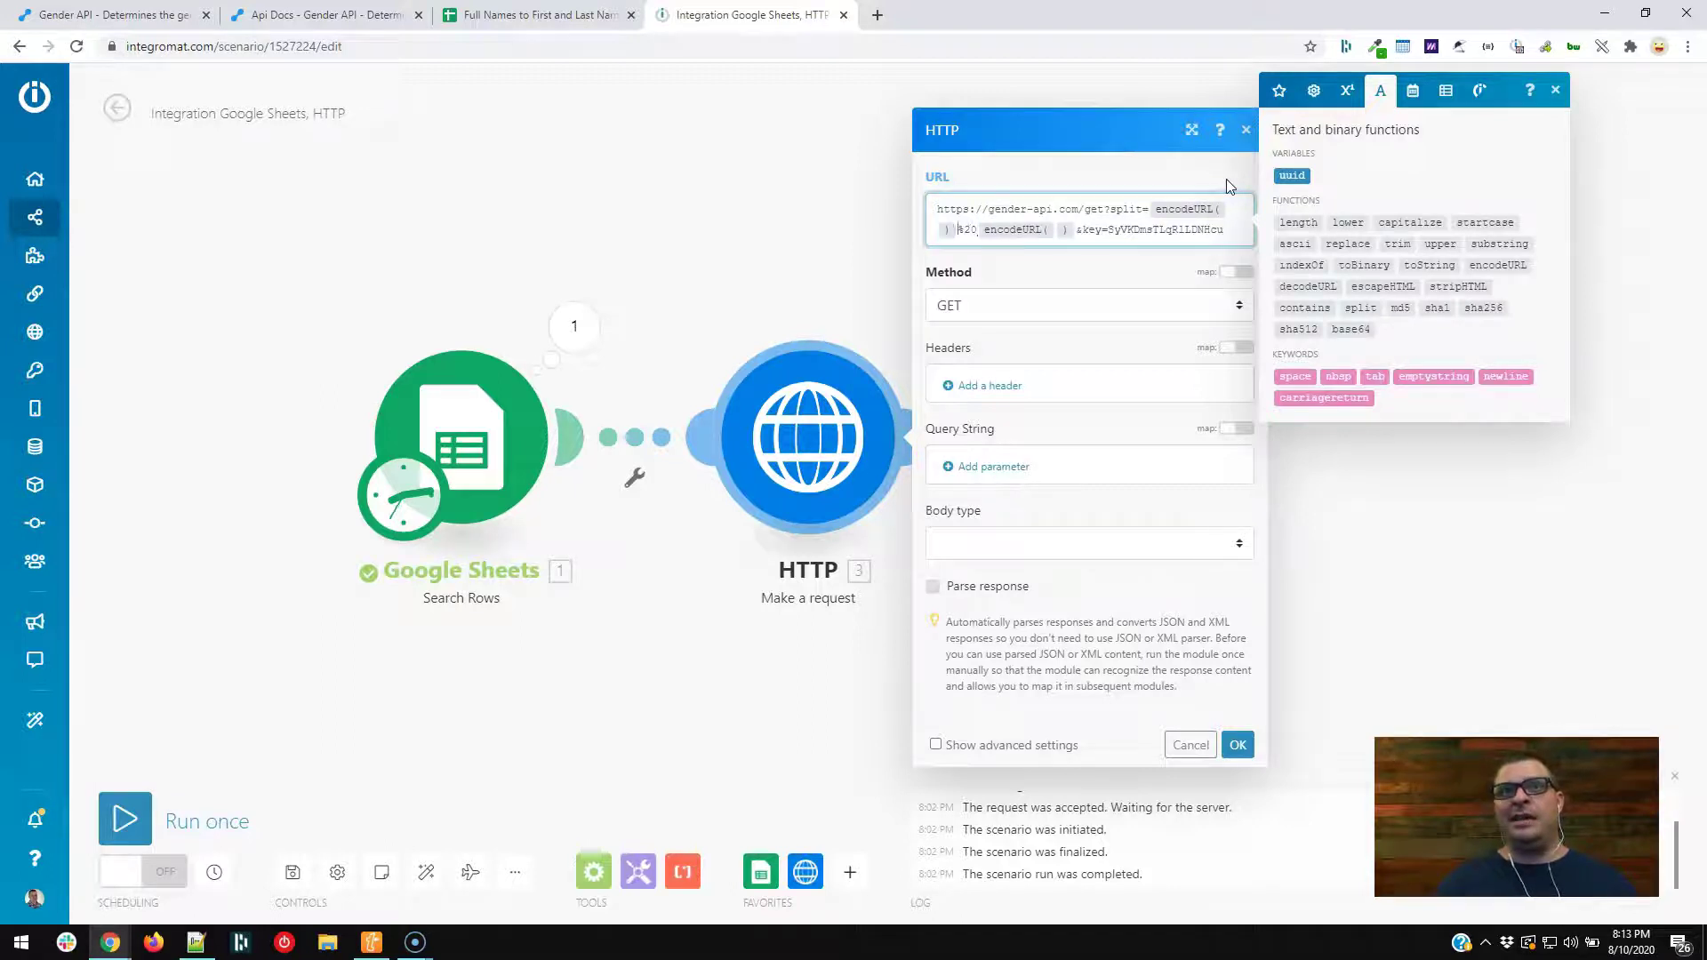
{"action": "left_click", "coordinate": [1279, 90]}
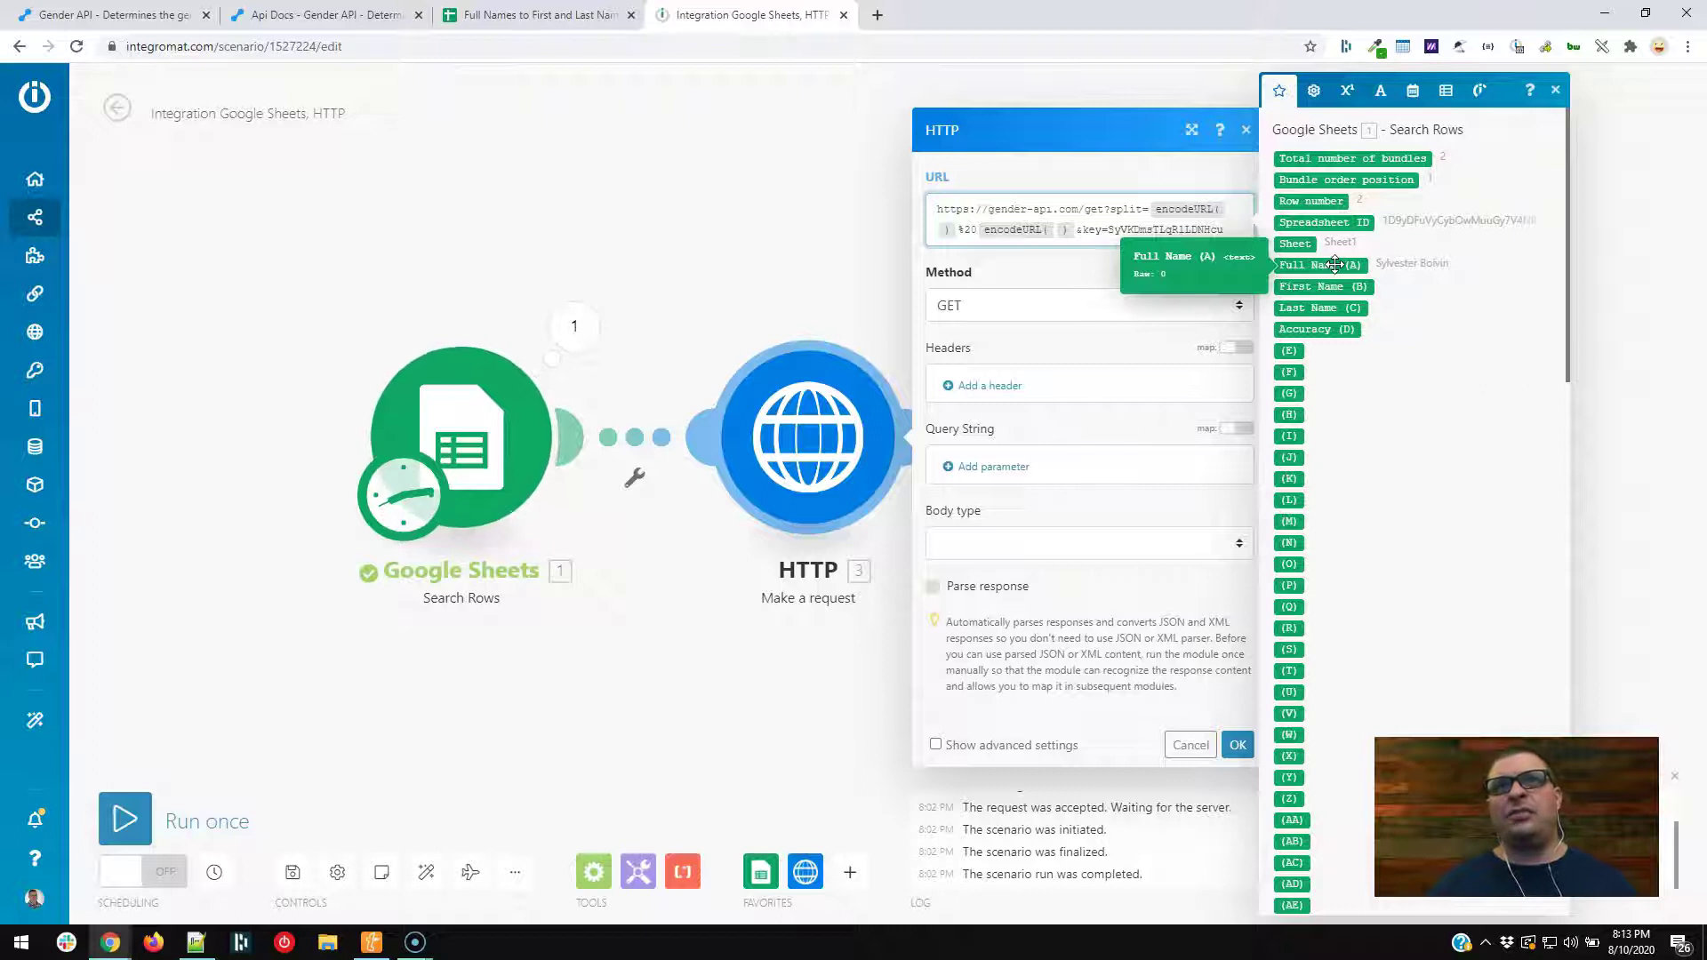
{"action": "key", "text": "ctrl+z"}
{"action": "key", "text": "ctrl+z"}
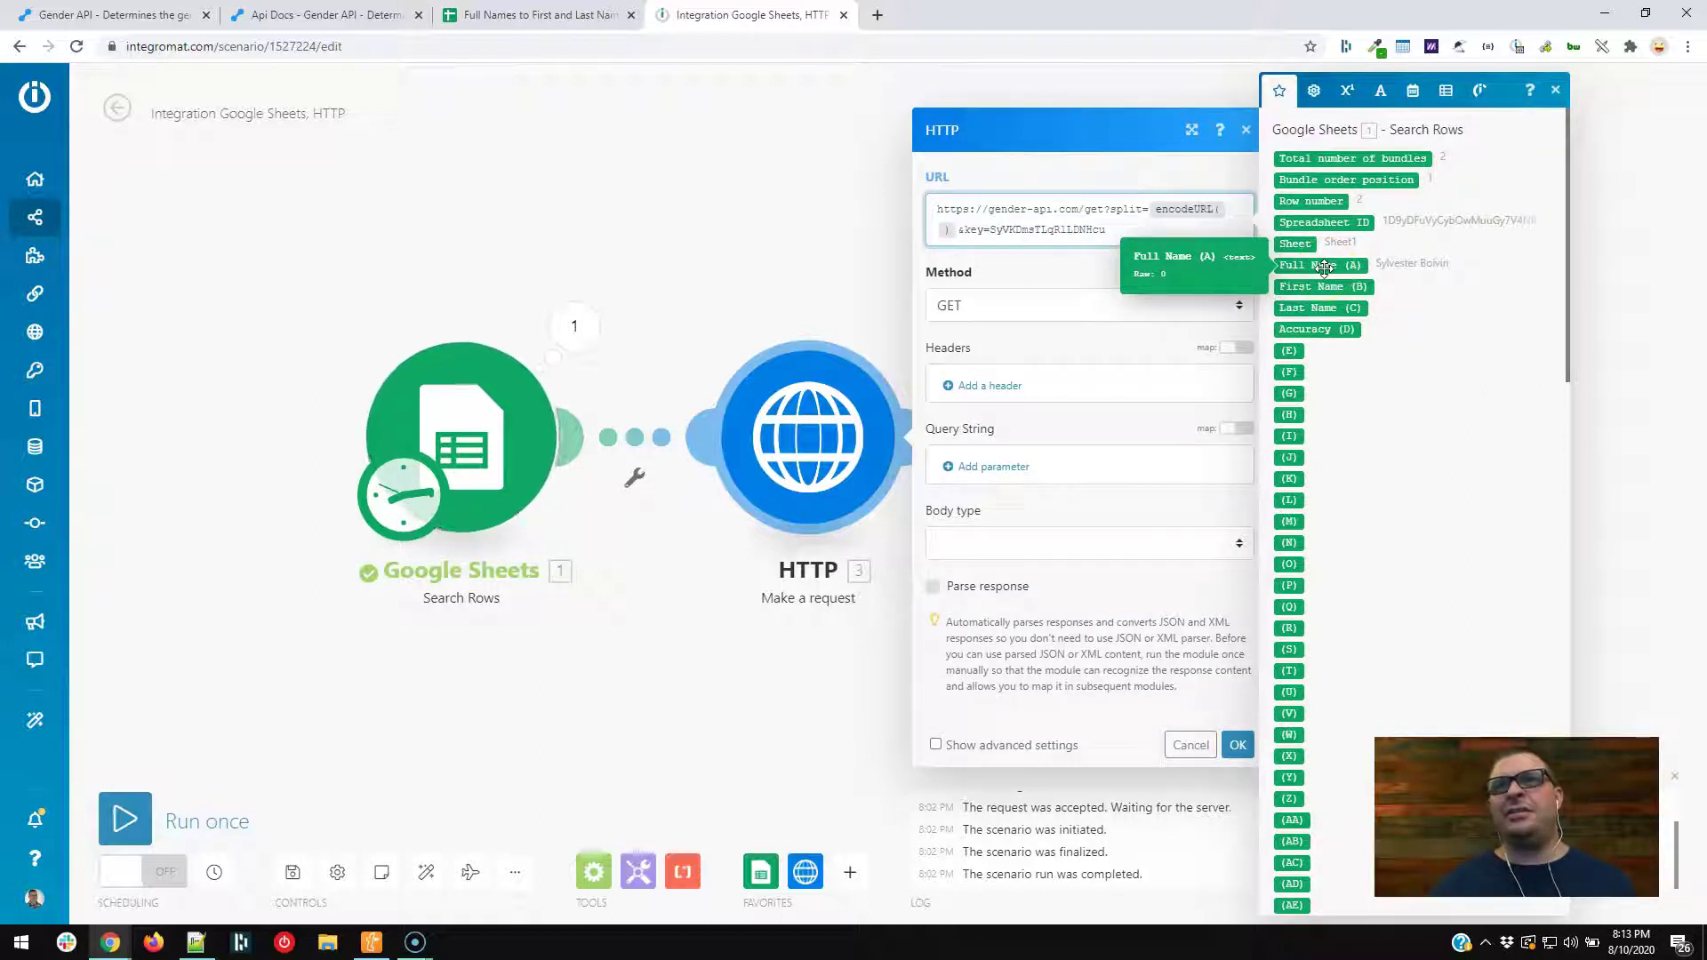
{"action": "left_click", "coordinate": [1324, 265]}
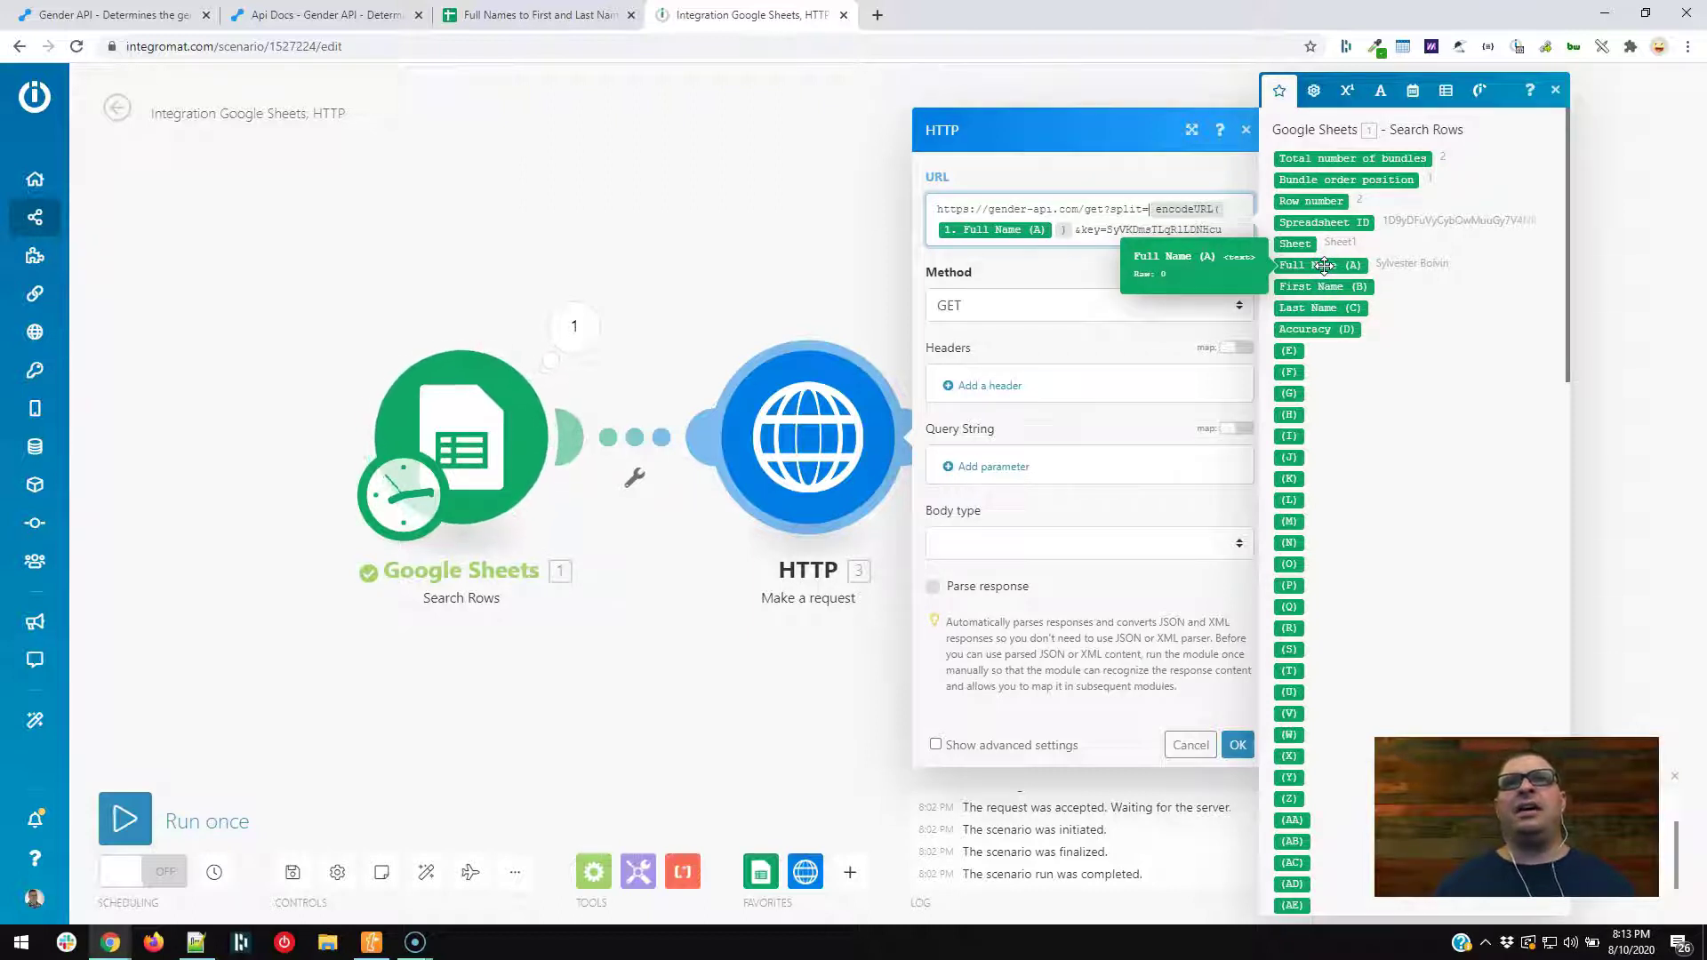
{"action": "left_click", "coordinate": [1186, 281]}
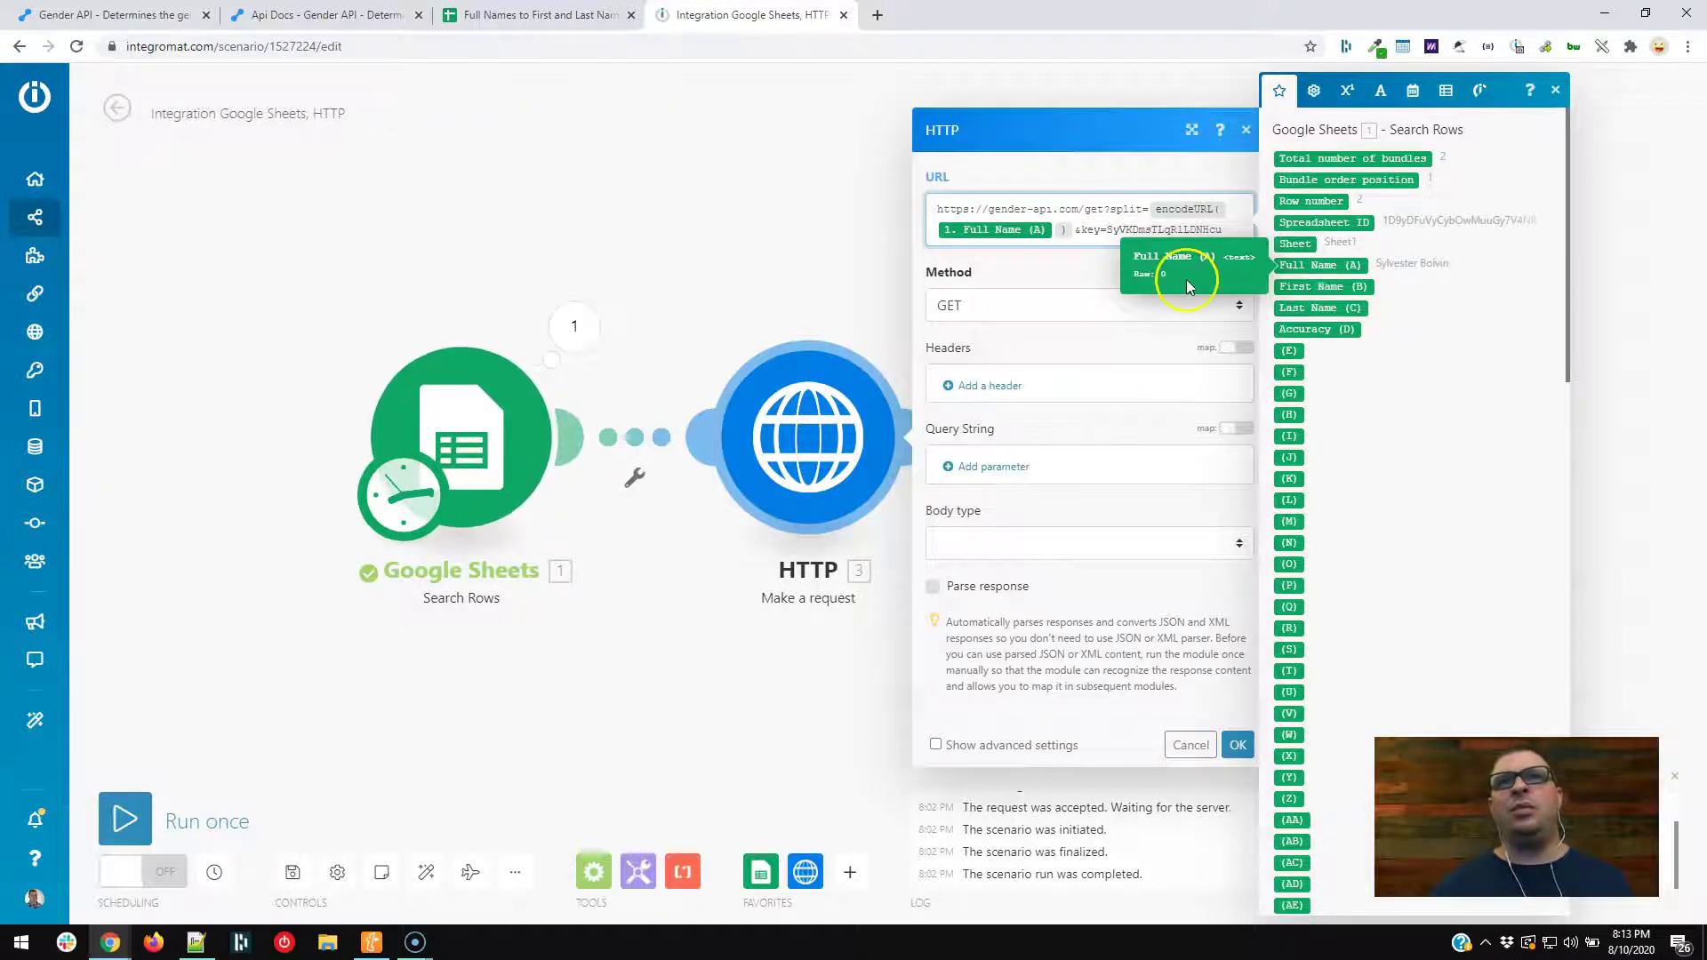
{"action": "left_click", "coordinate": [1071, 274]}
Enable Parse response and save the HTTP request settings
{"action": "left_click", "coordinate": [933, 587]}
{"action": "left_click", "coordinate": [1192, 745]}
{"action": "left_click", "coordinate": [1237, 745]}
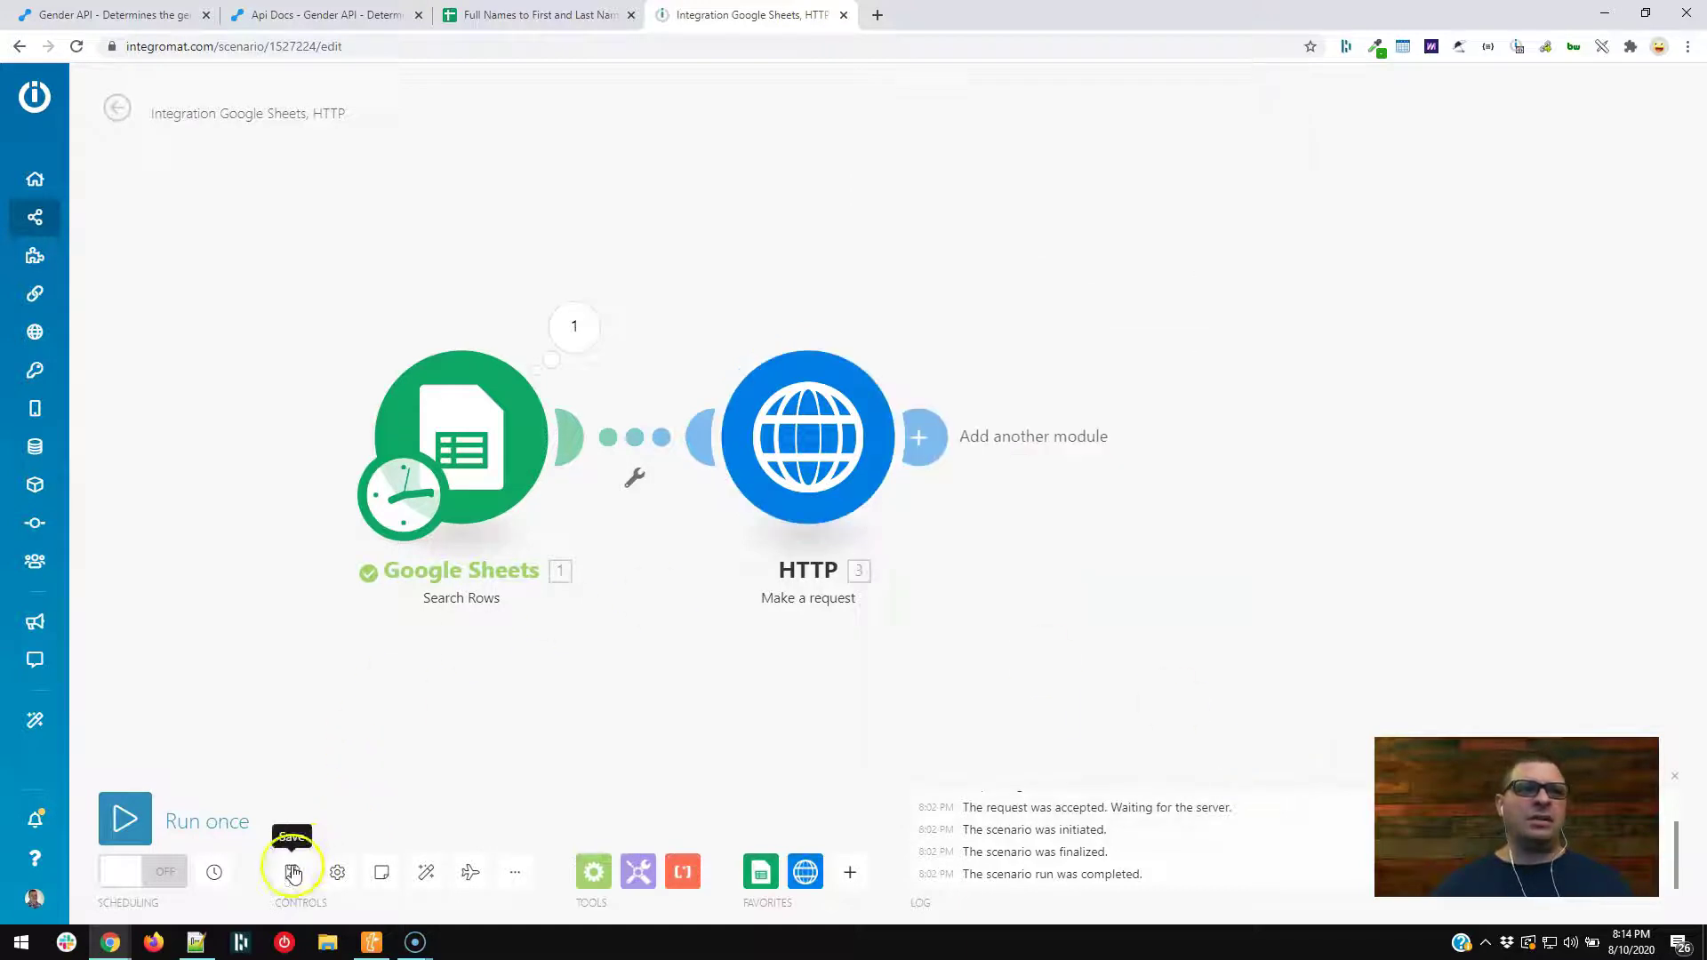
Run the scenario once and inspect the first result: last name, first name, gender male, accuracy 99
{"action": "left_click", "coordinate": [138, 811]}
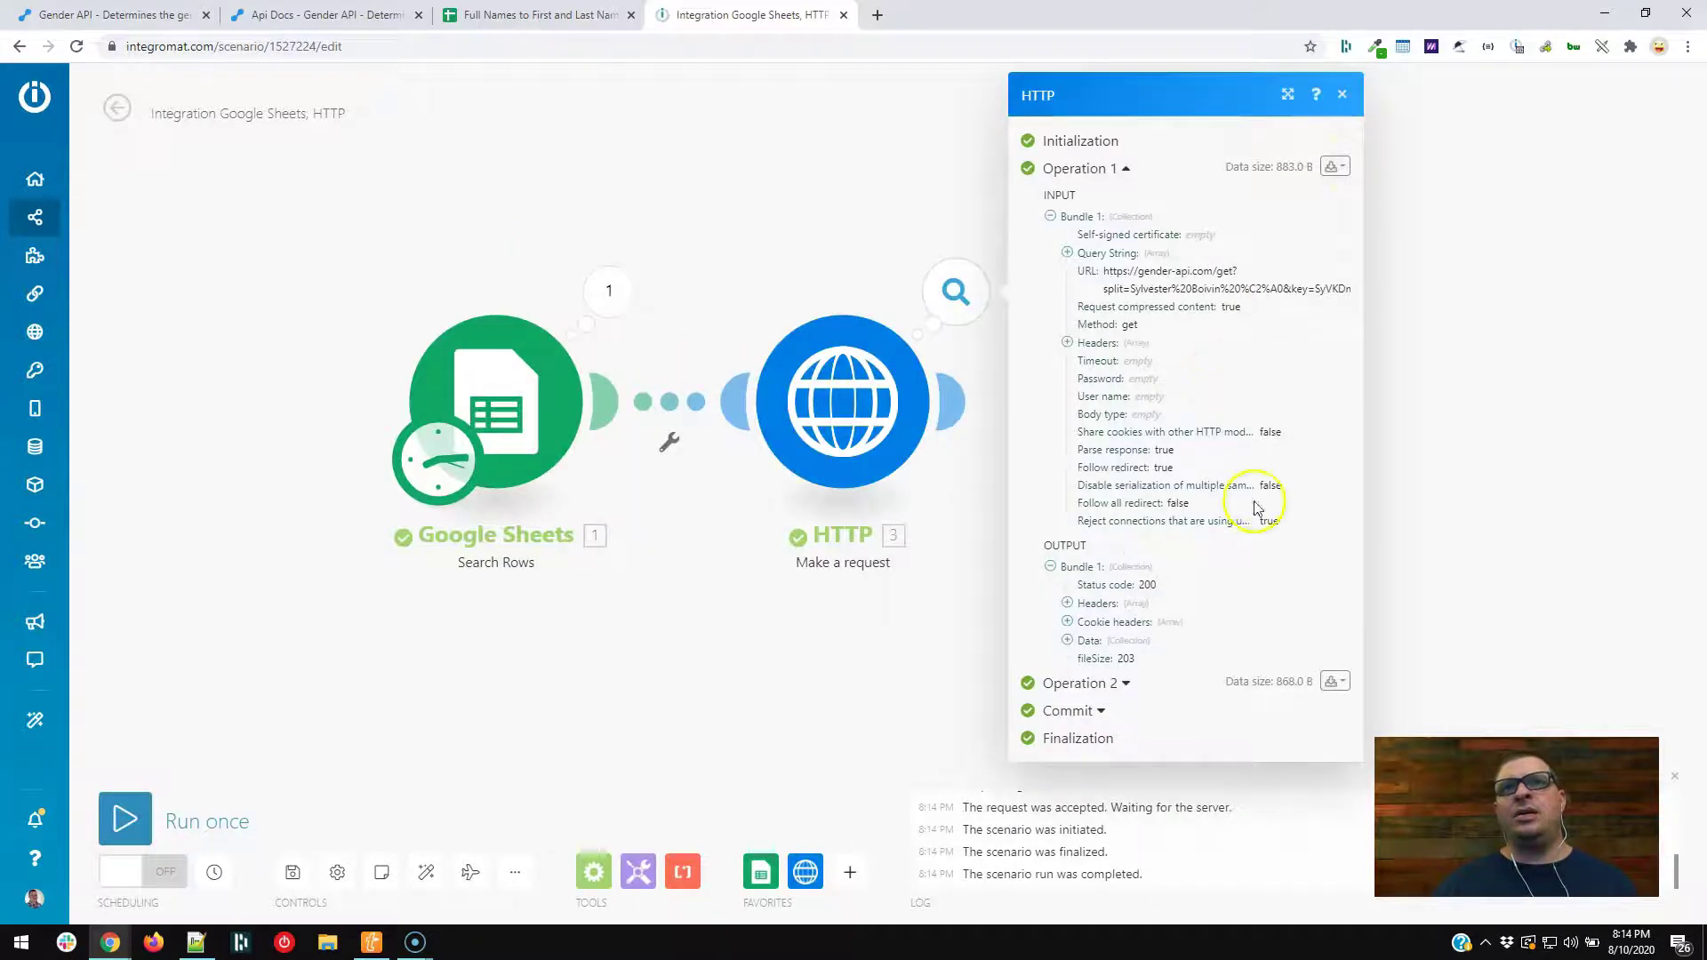
{"action": "left_click", "coordinate": [1068, 641]}
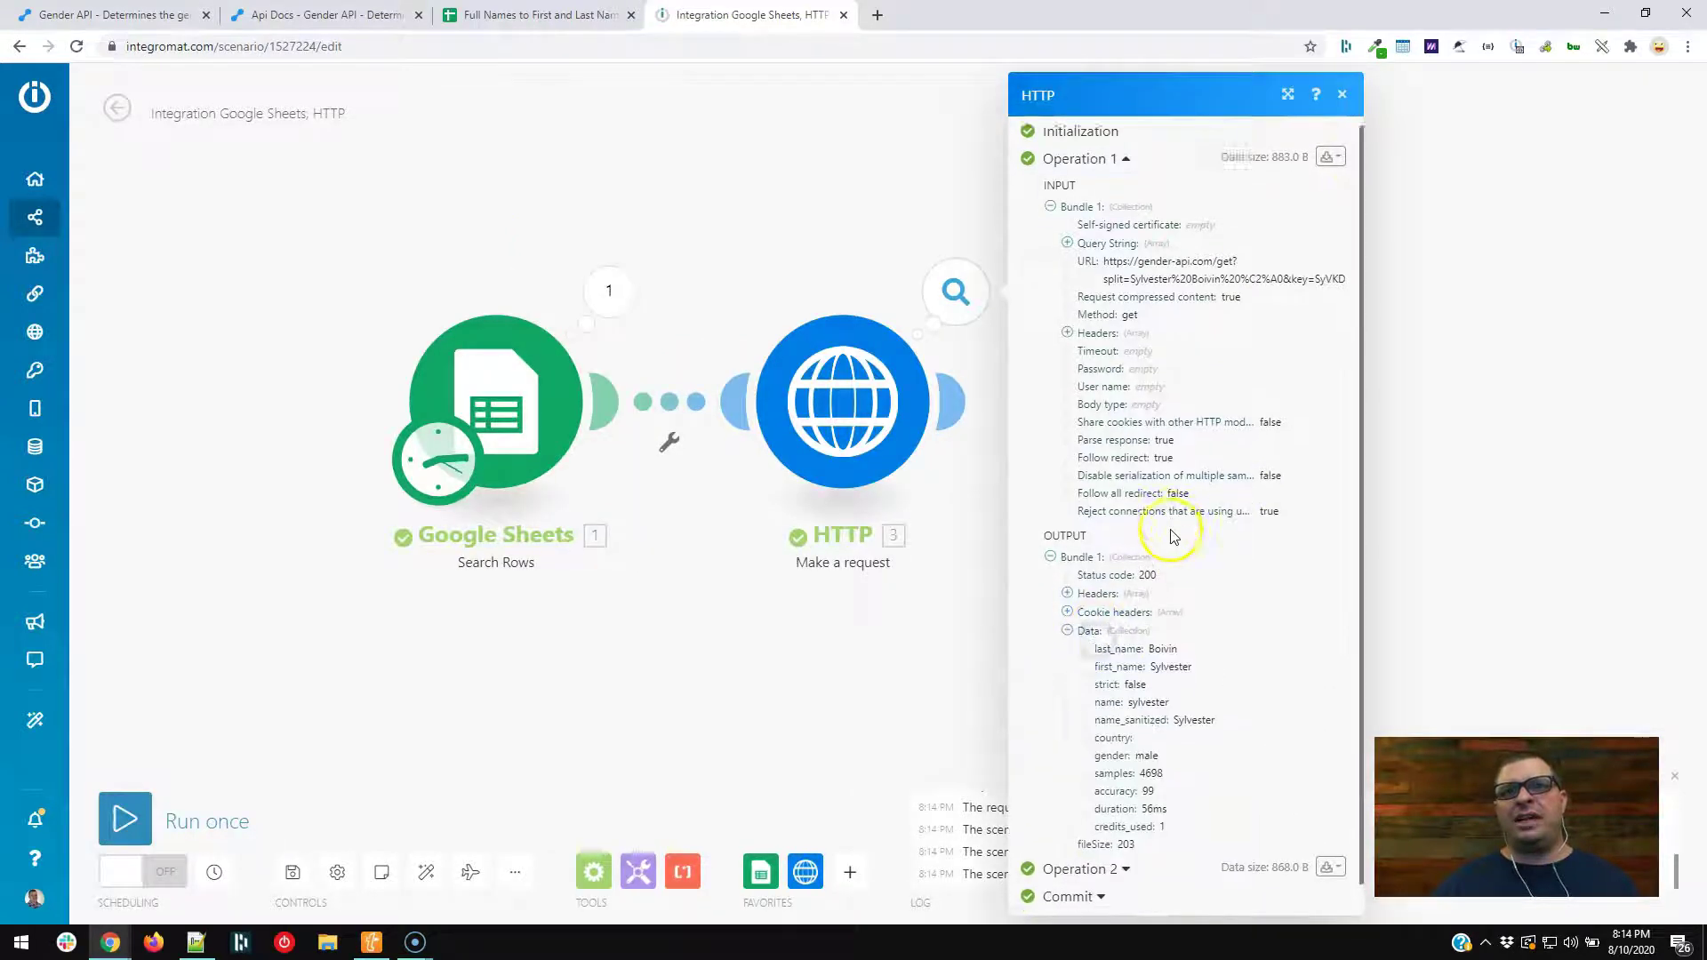
{"action": "double_click", "coordinate": [1163, 616]}
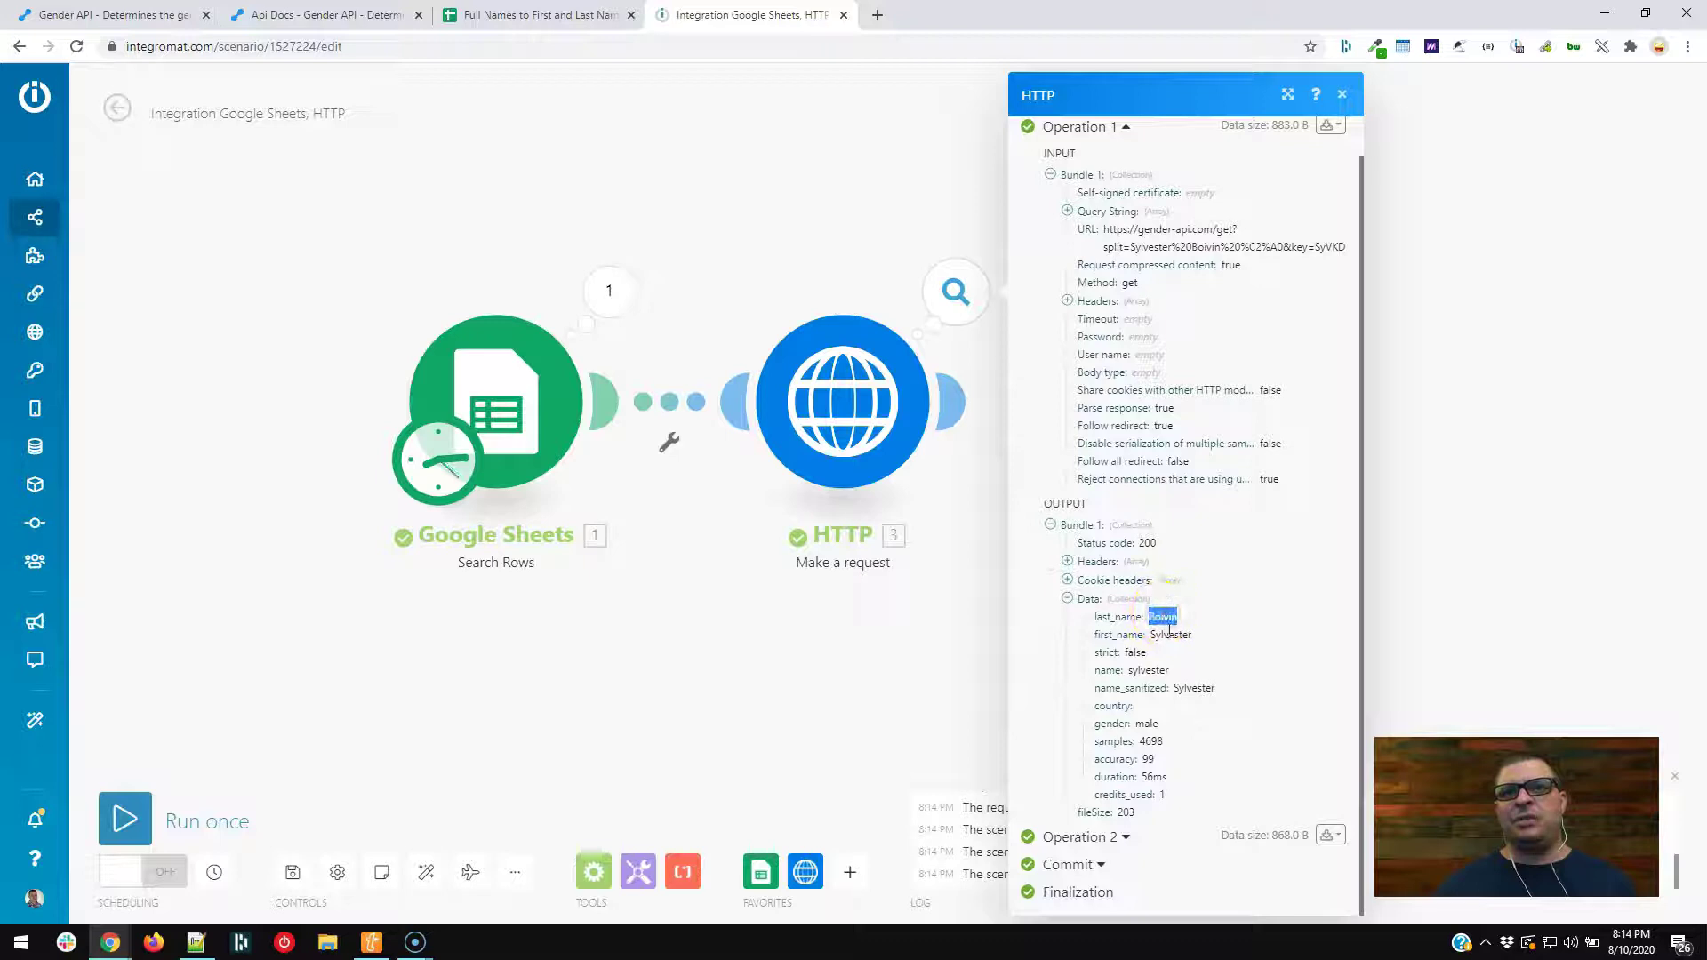
{"action": "double_click", "coordinate": [1169, 634]}
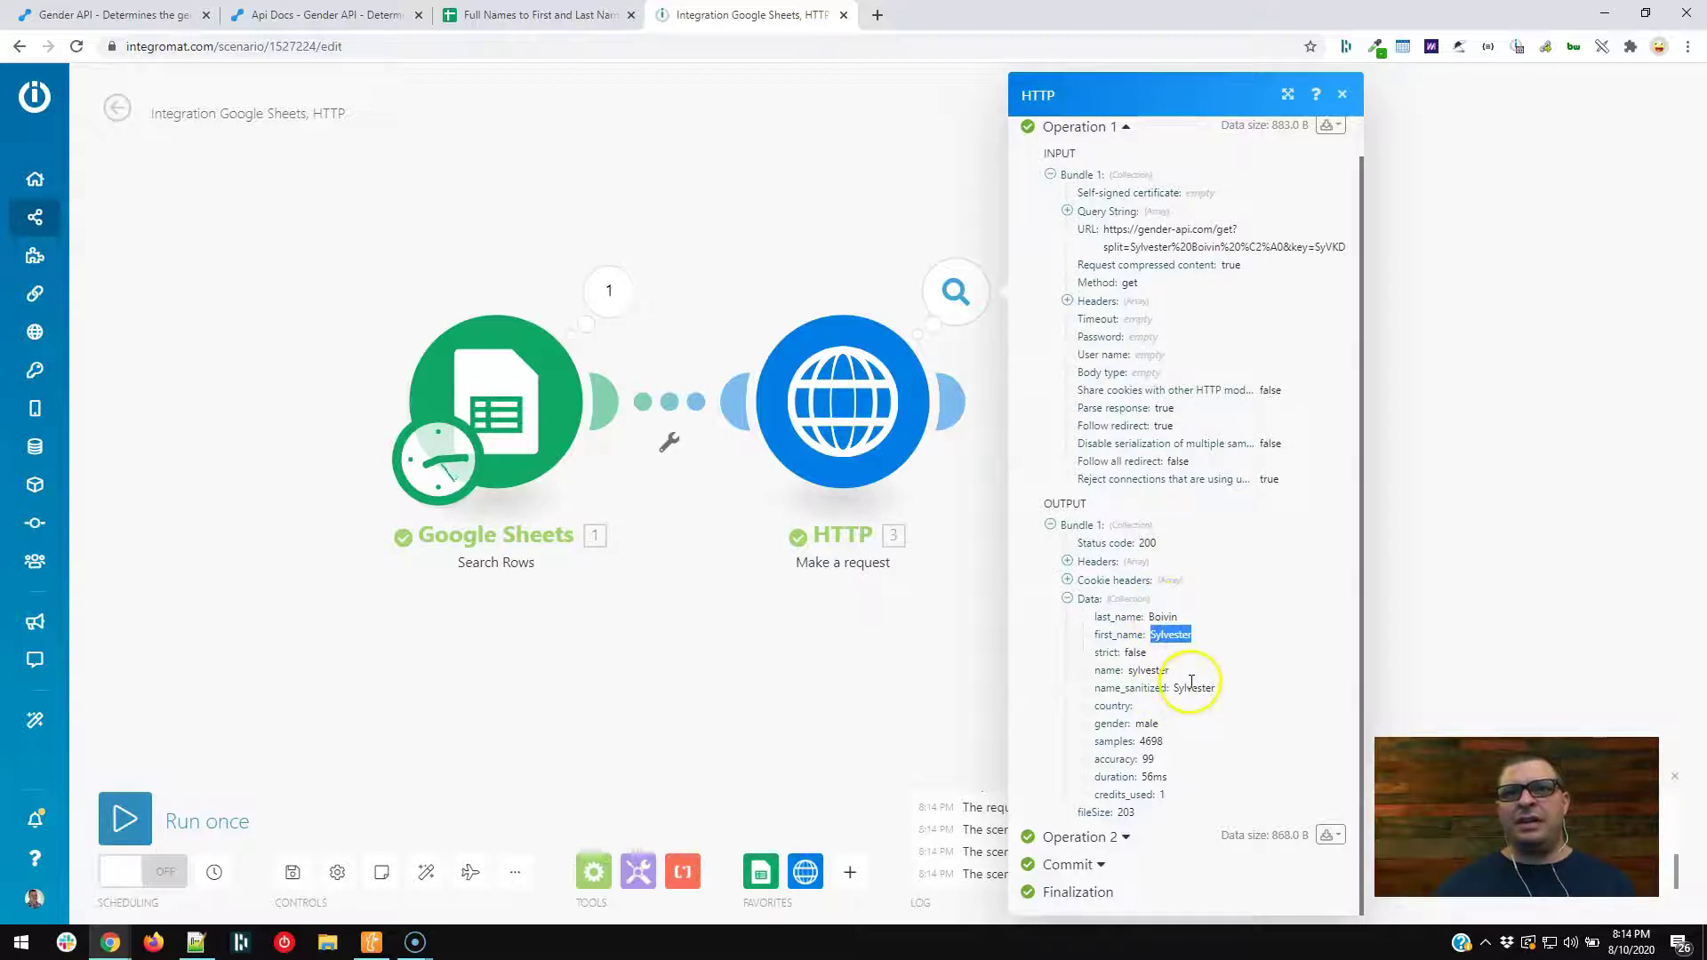
{"action": "double_click", "coordinate": [1147, 724]}
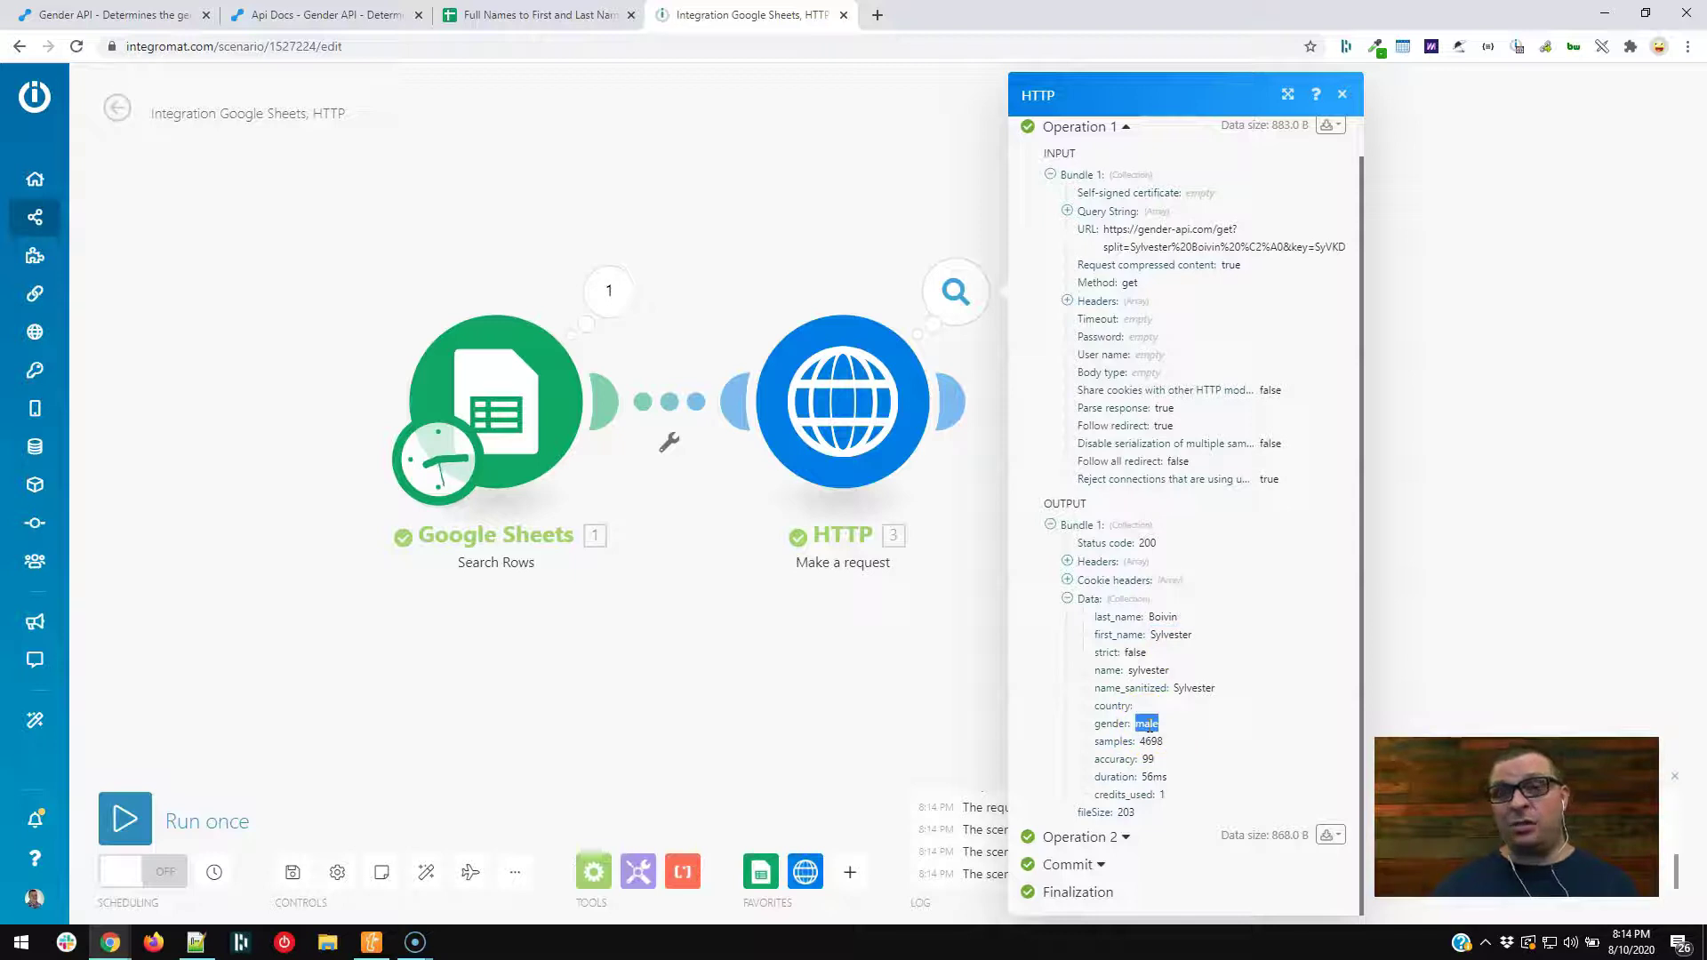
{"action": "double_click", "coordinate": [1148, 758]}
{"action": "left_click", "coordinate": [1224, 722]}
Expand the second operation's returned data to check its split names
{"action": "left_click", "coordinate": [1107, 838]}
{"action": "scroll", "coordinate": [1156, 756], "scroll_direction": "down", "scroll_amount": 5}
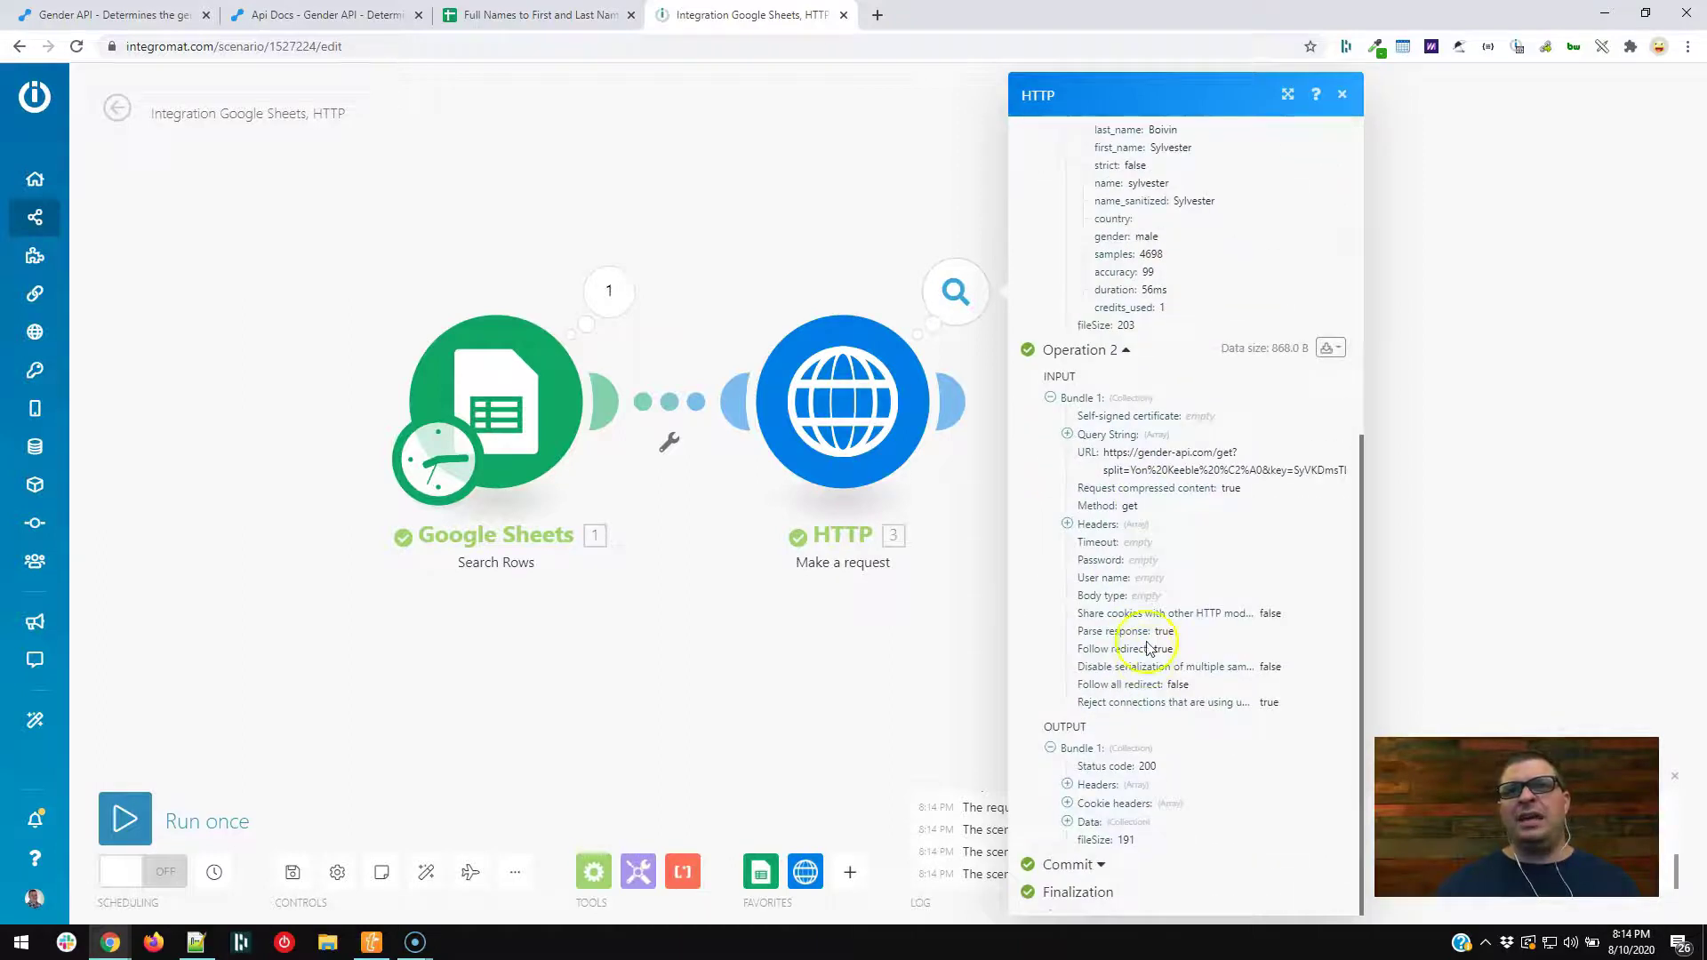
{"action": "left_click", "coordinate": [1091, 822]}
{"action": "scroll", "coordinate": [1156, 636], "scroll_direction": "down", "scroll_amount": 2}
{"action": "left_click", "coordinate": [1164, 643]}
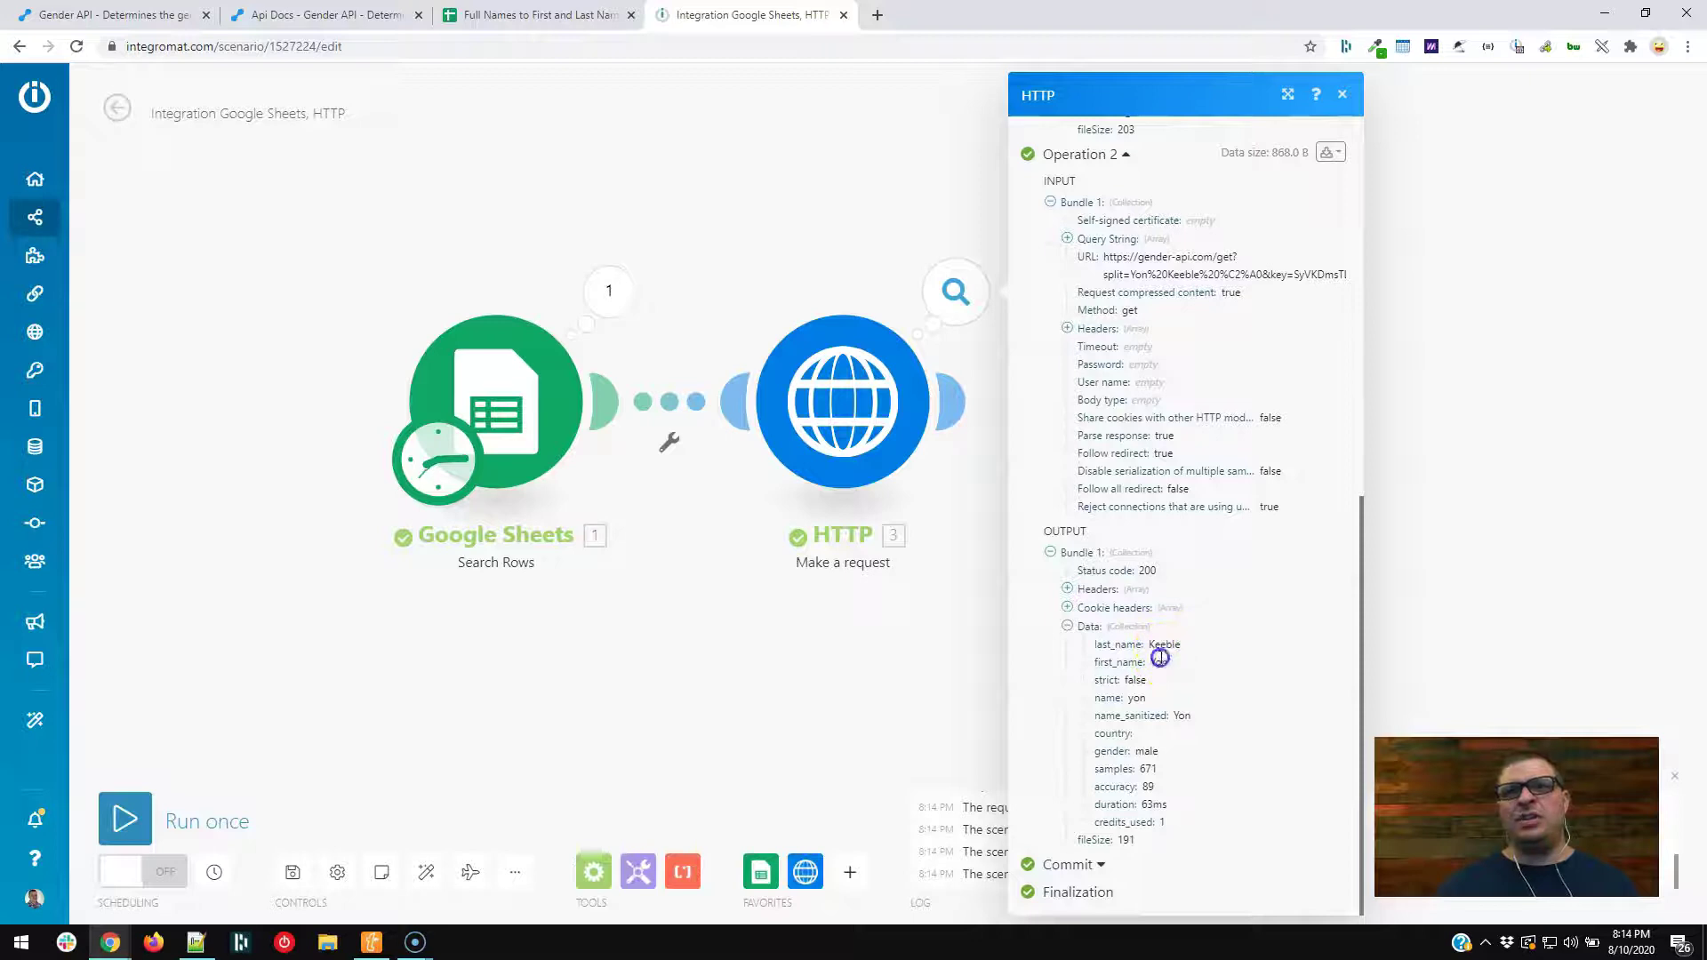
{"action": "left_click", "coordinate": [1160, 662]}
Compare with the Full Names spreadsheet, close the run inspector, and return to the scenario
{"action": "left_click", "coordinate": [534, 14]}
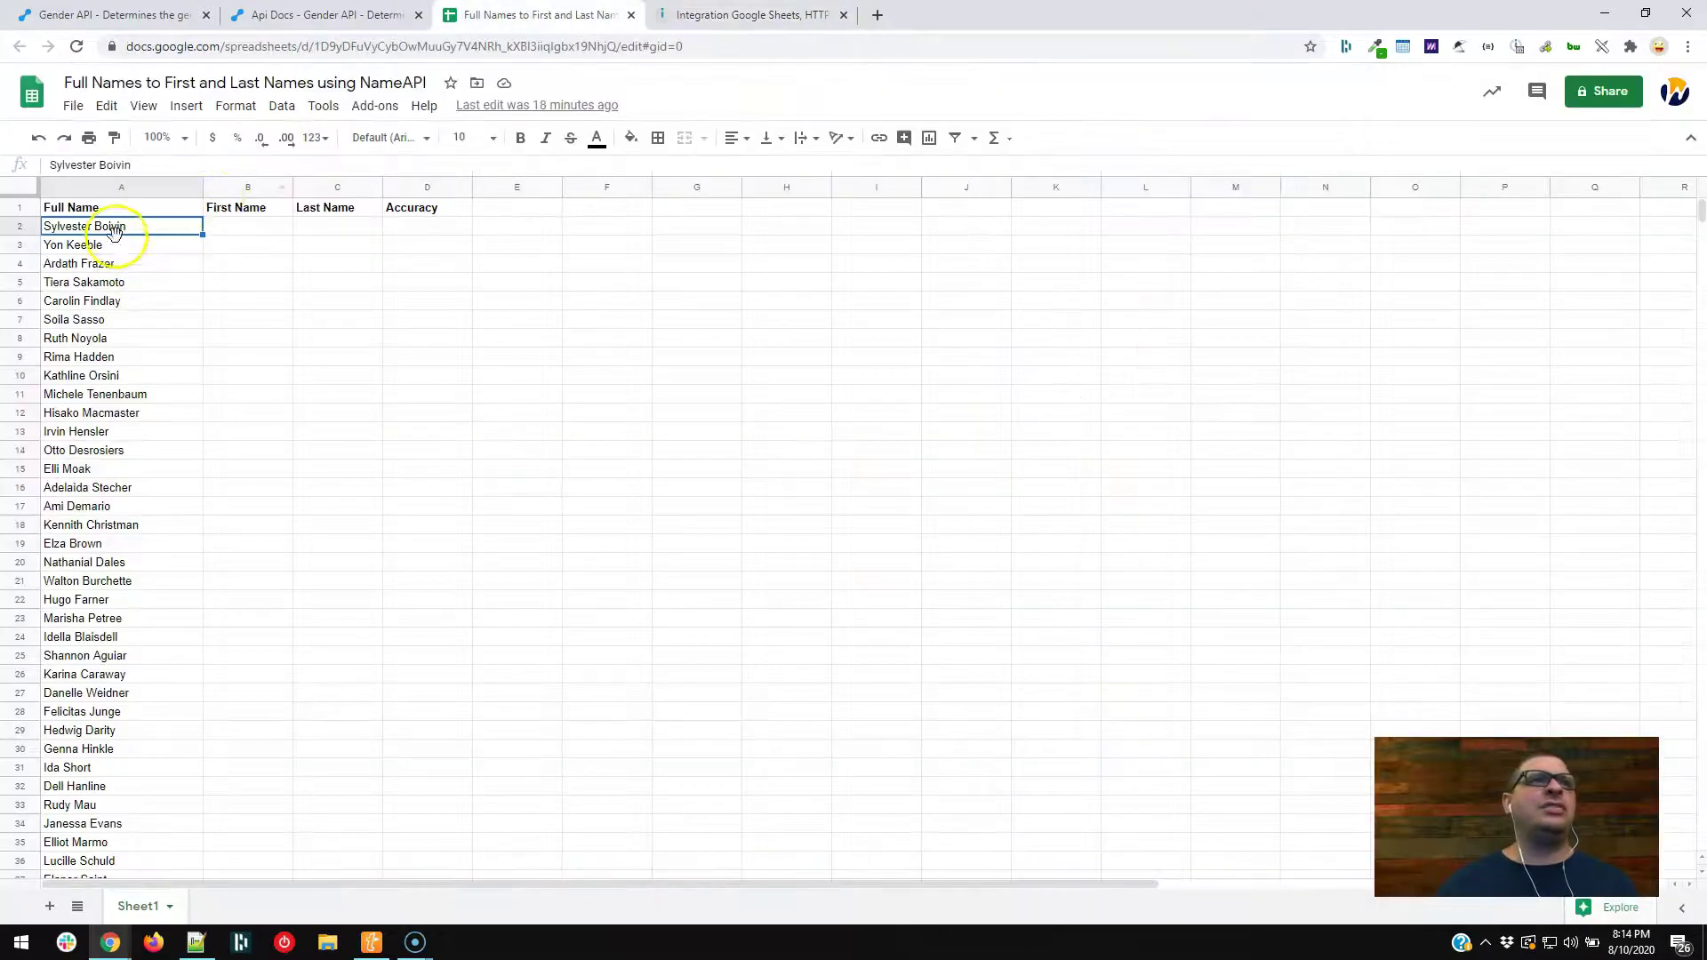
{"action": "left_click", "coordinate": [751, 15]}
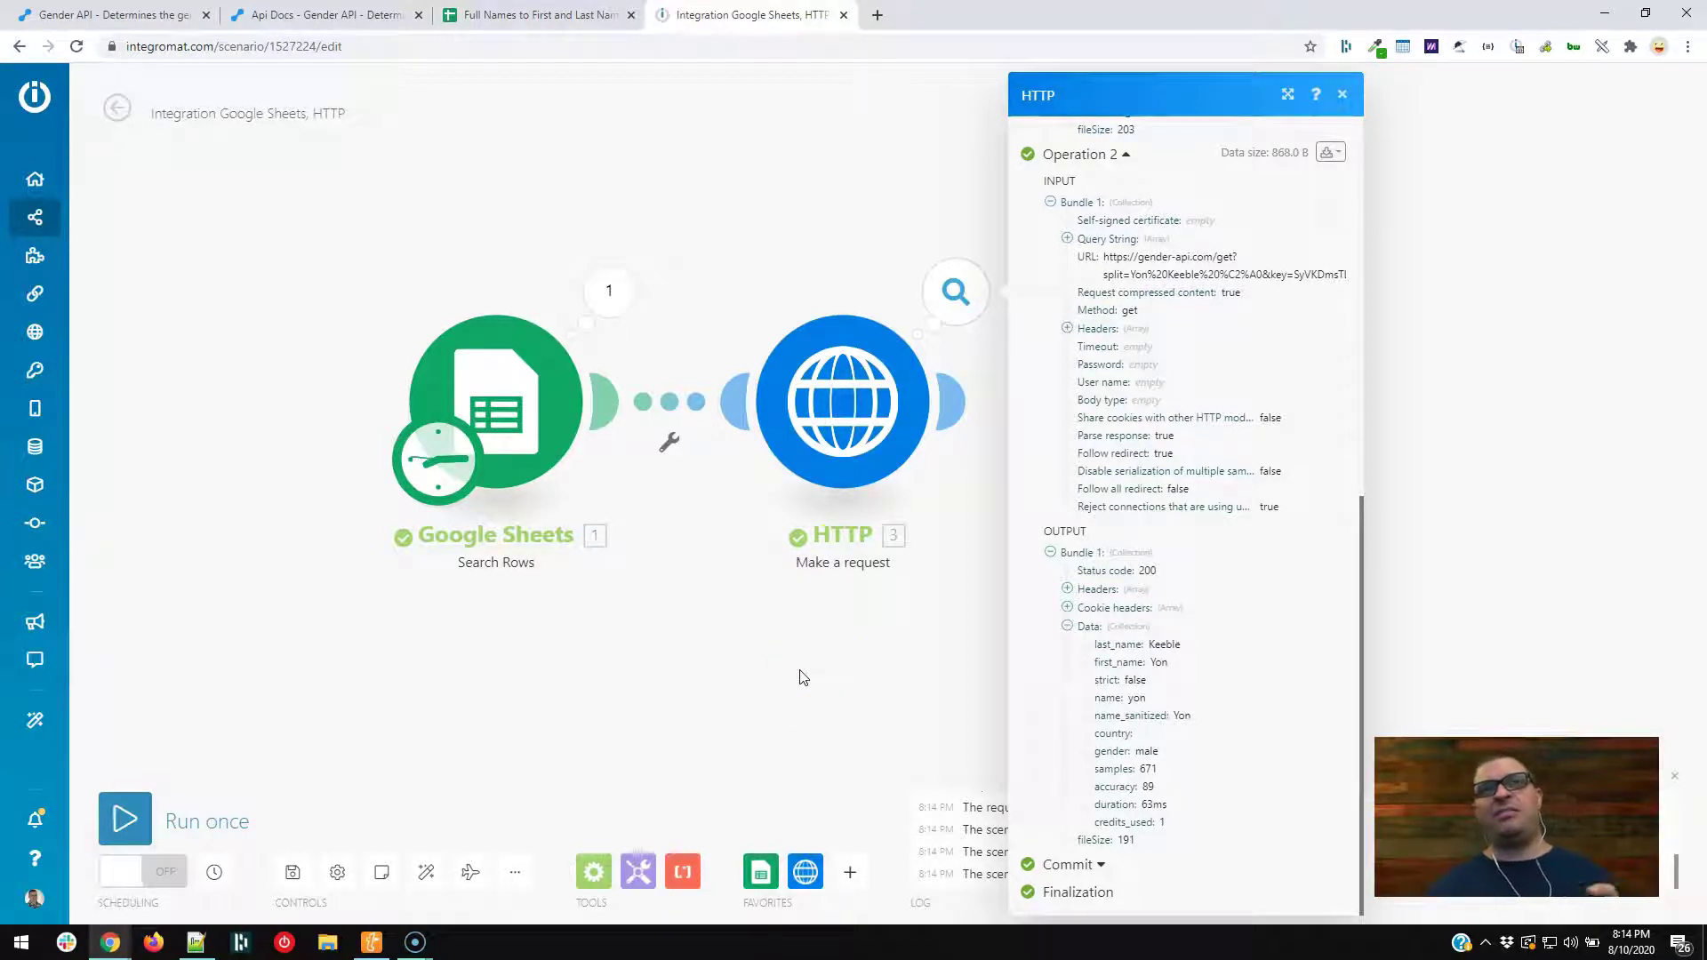
{"action": "left_click", "coordinate": [800, 673]}
{"action": "left_click", "coordinate": [534, 15]}
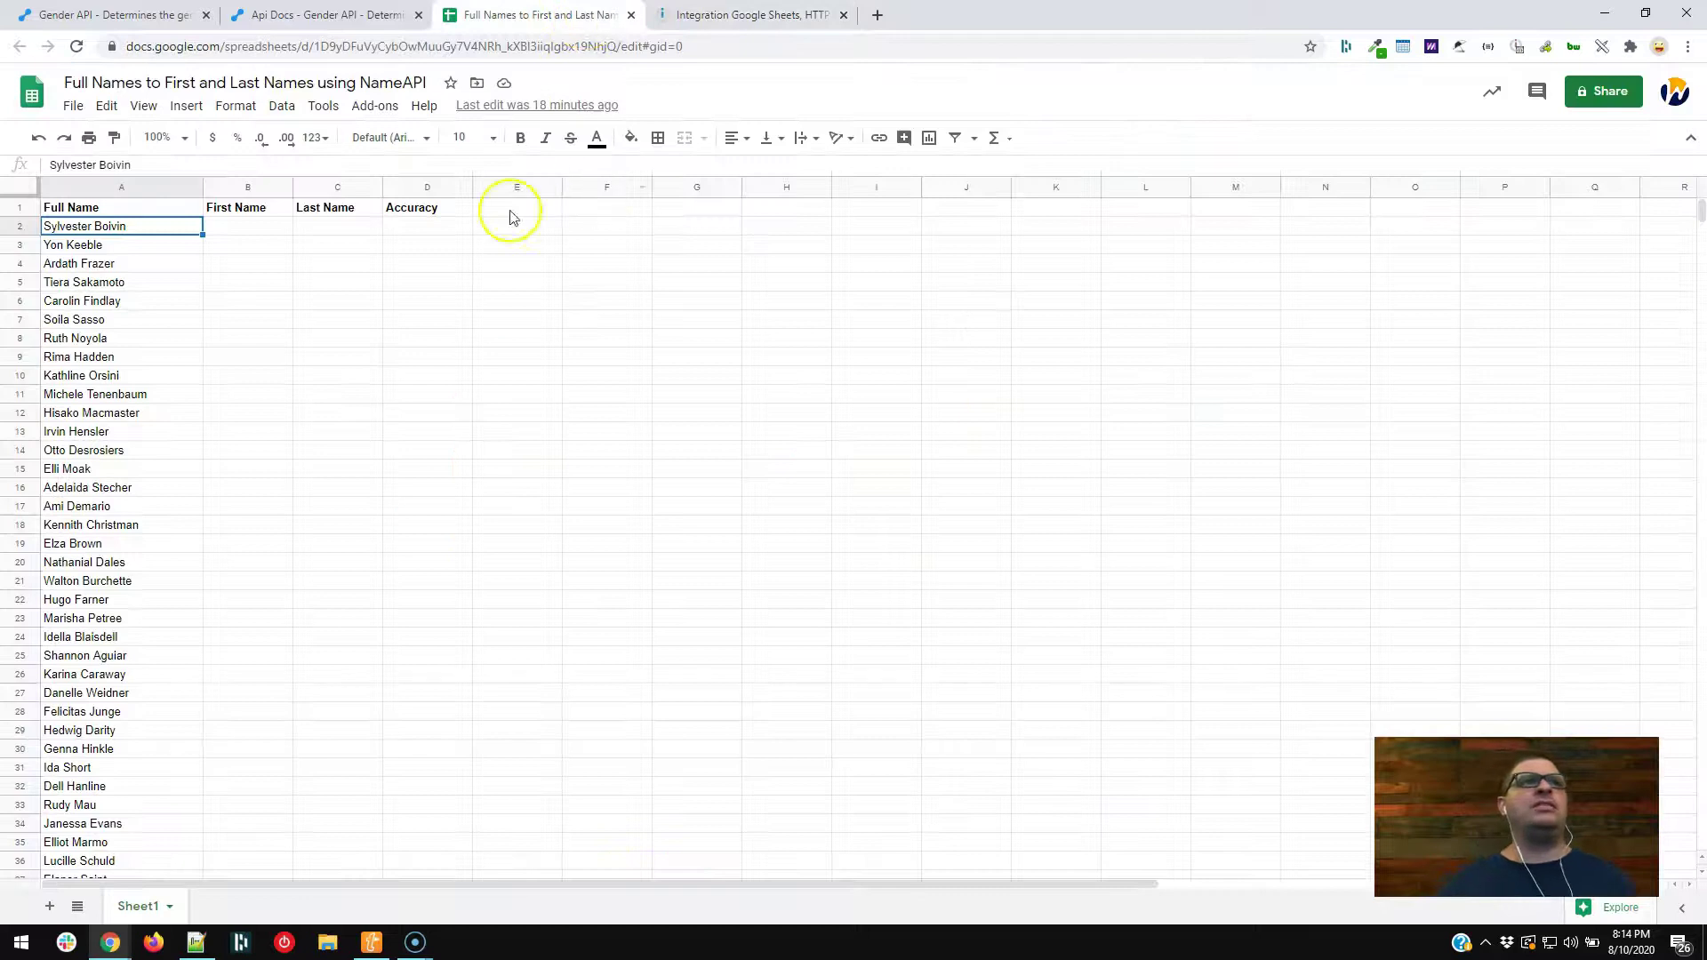
{"action": "left_click", "coordinate": [98, 230]}
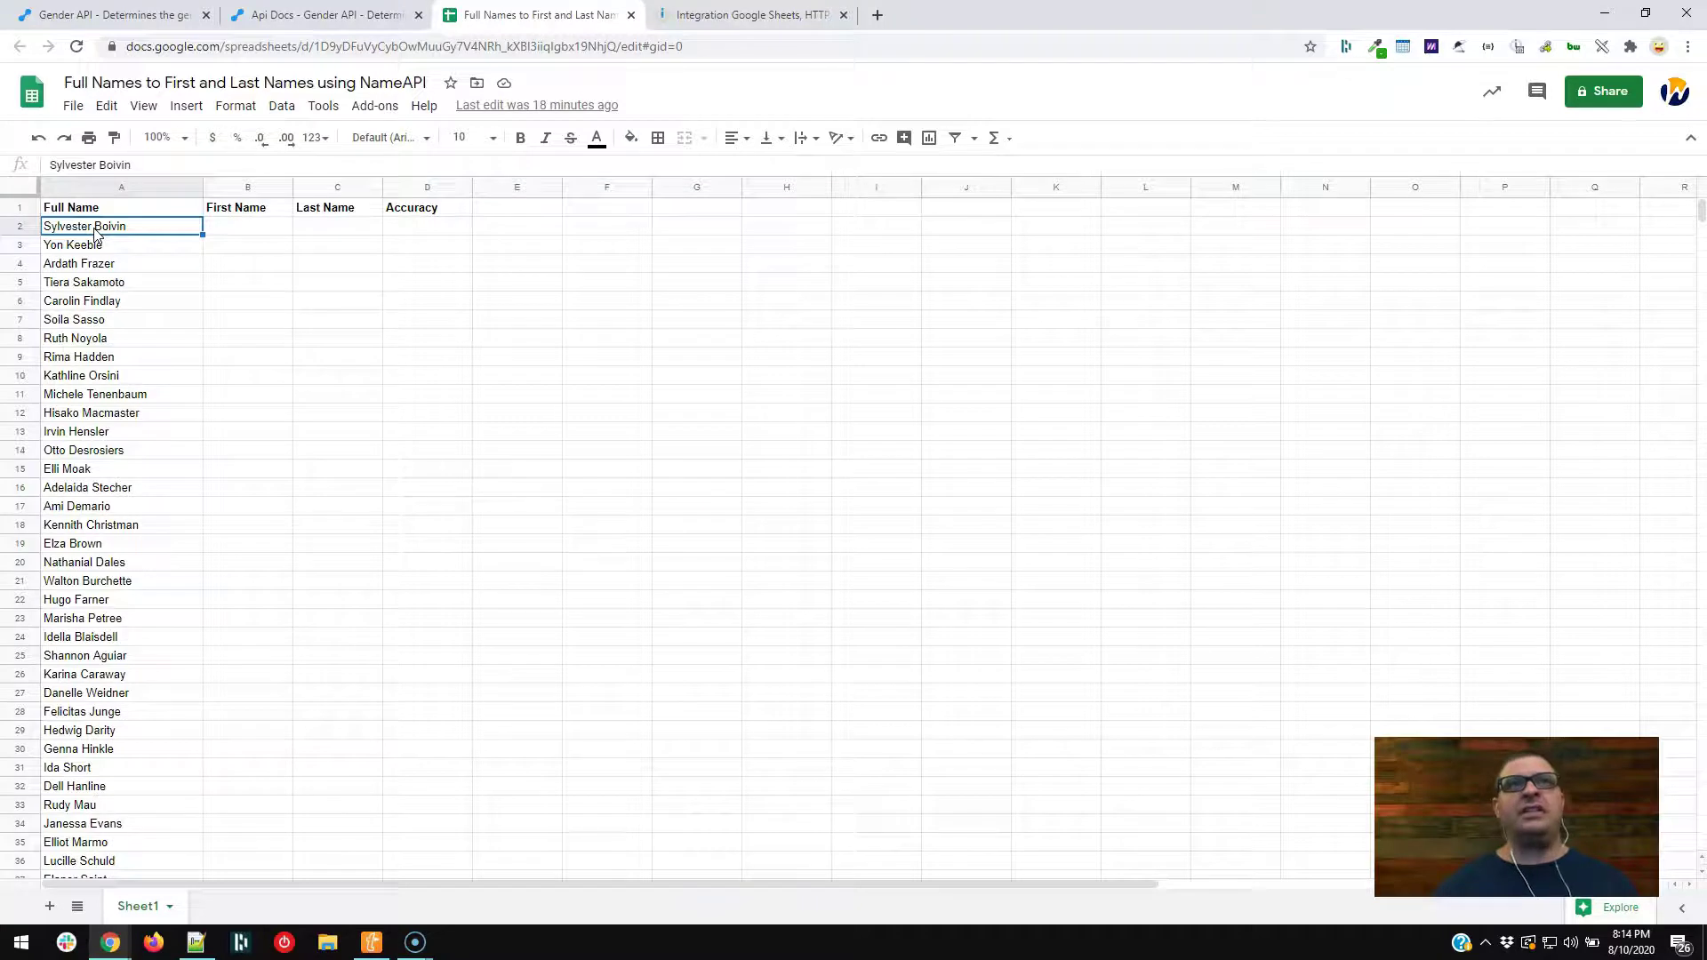
{"action": "key", "text": "ctrl+Tab"}
Add a Google Sheets Update a Row module with the spreadsheet and sheet mapped manually
{"action": "left_click", "coordinate": [1379, 337]}
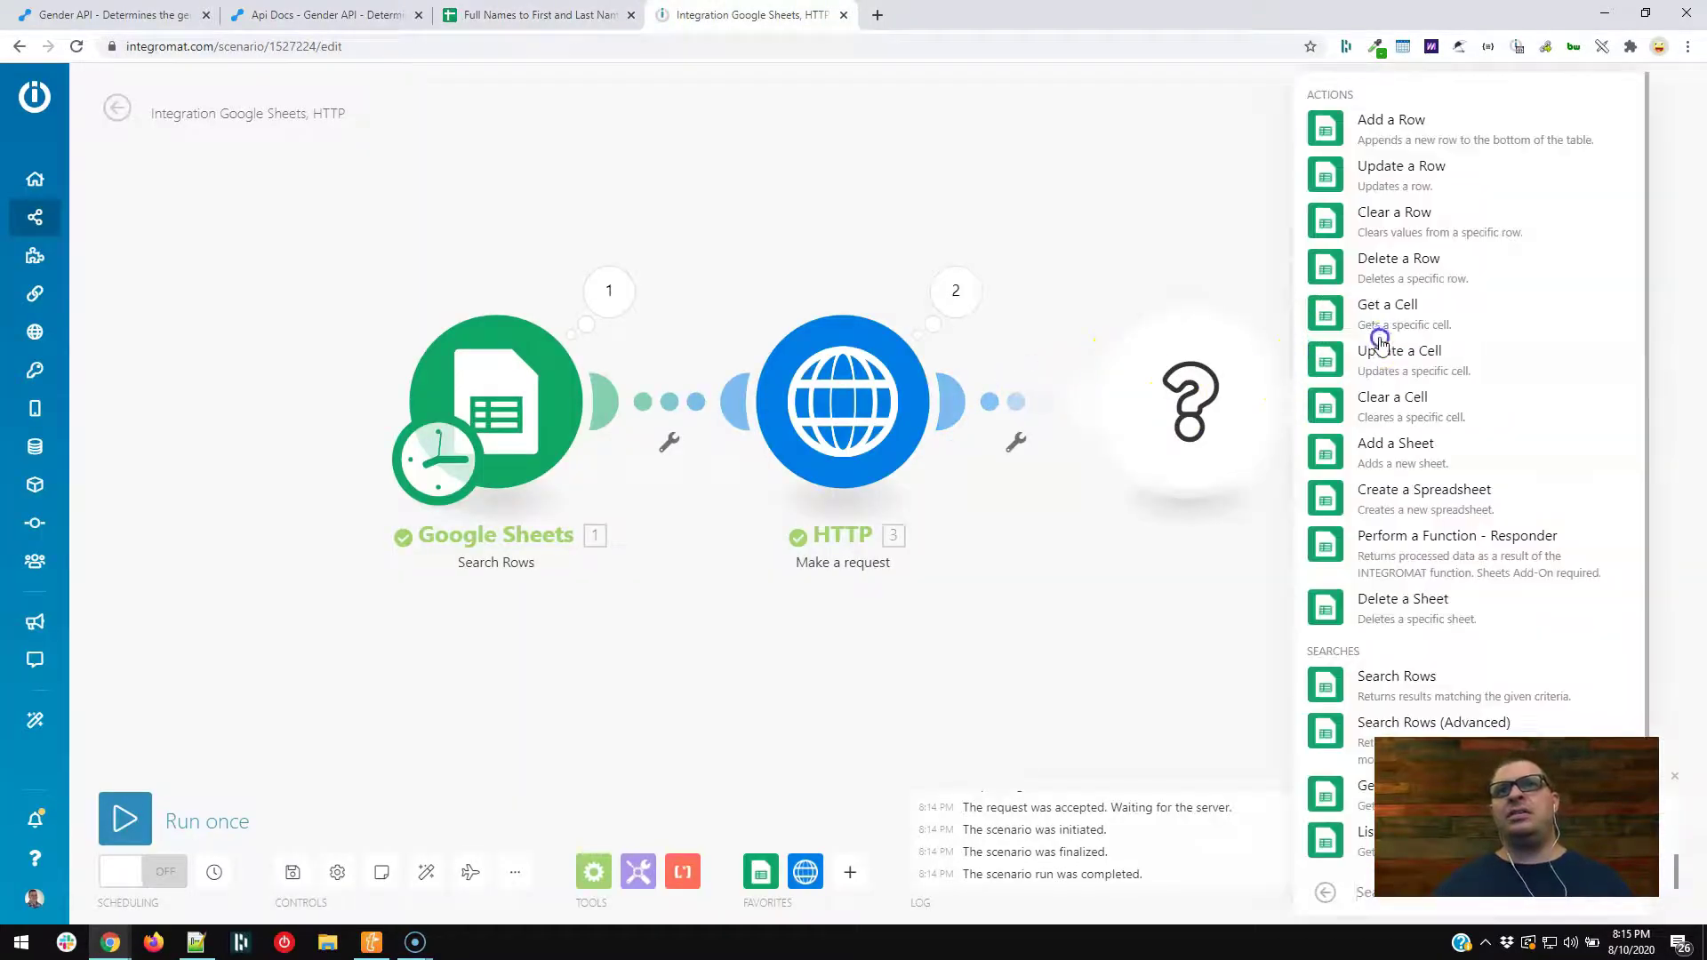
{"action": "type", "text": "update"}
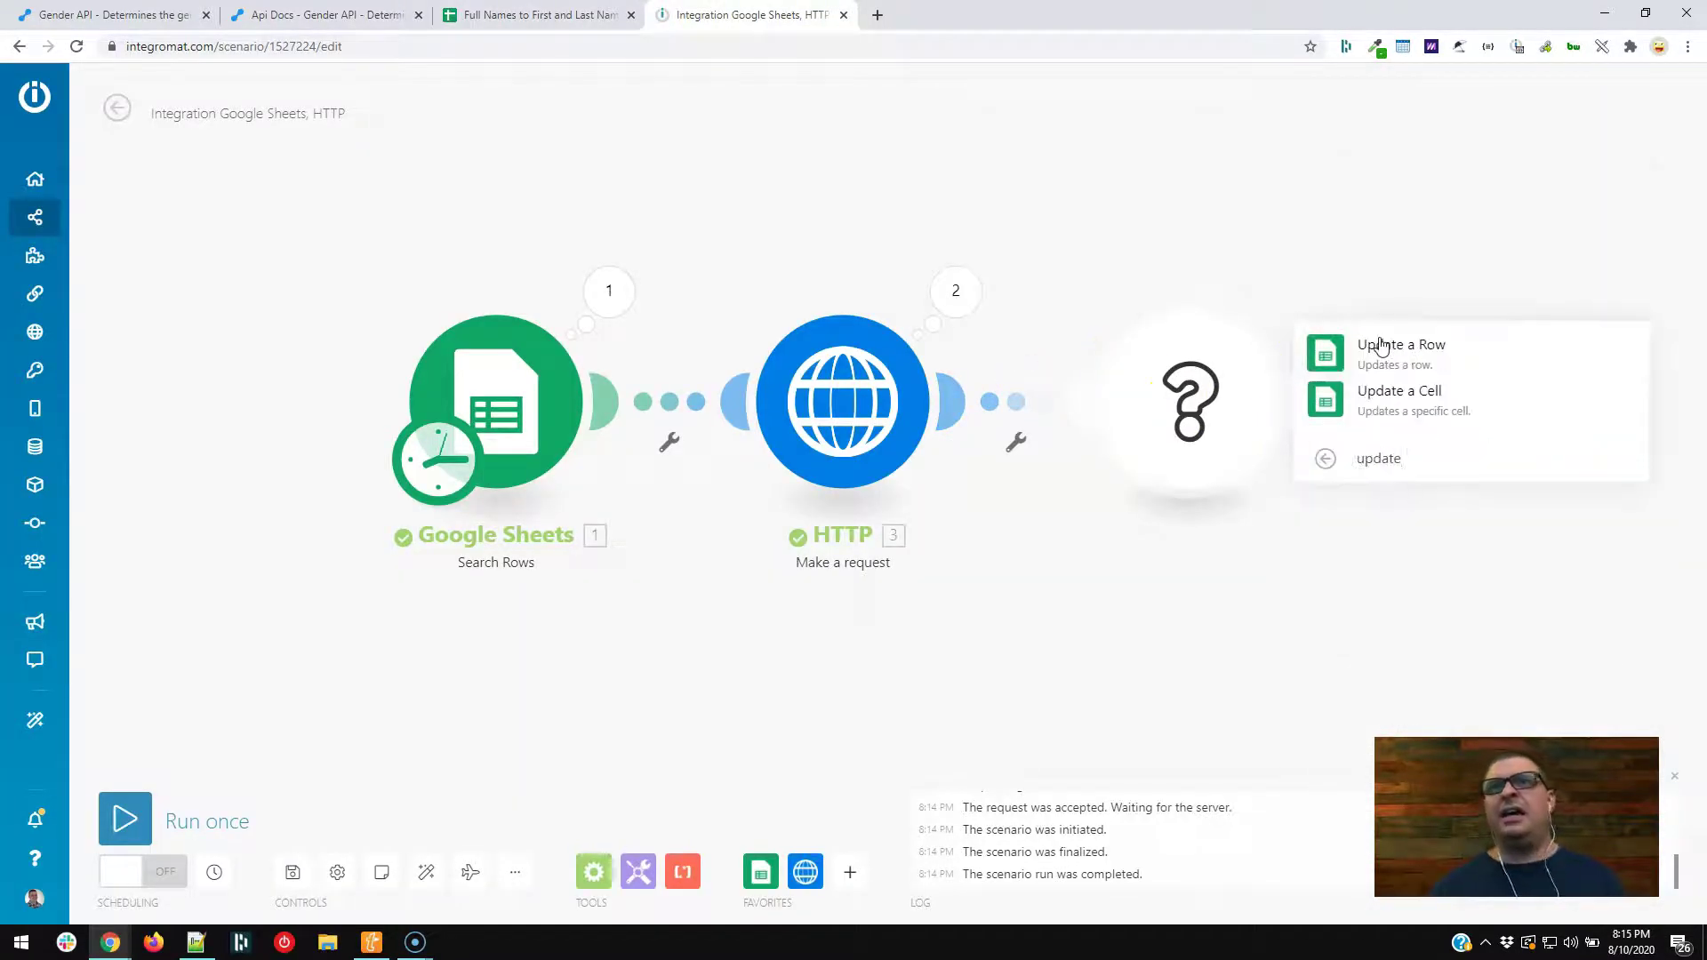
{"action": "left_click", "coordinate": [1381, 346]}
{"action": "left_click", "coordinate": [1247, 416]}
{"action": "left_click", "coordinate": [1251, 462]}
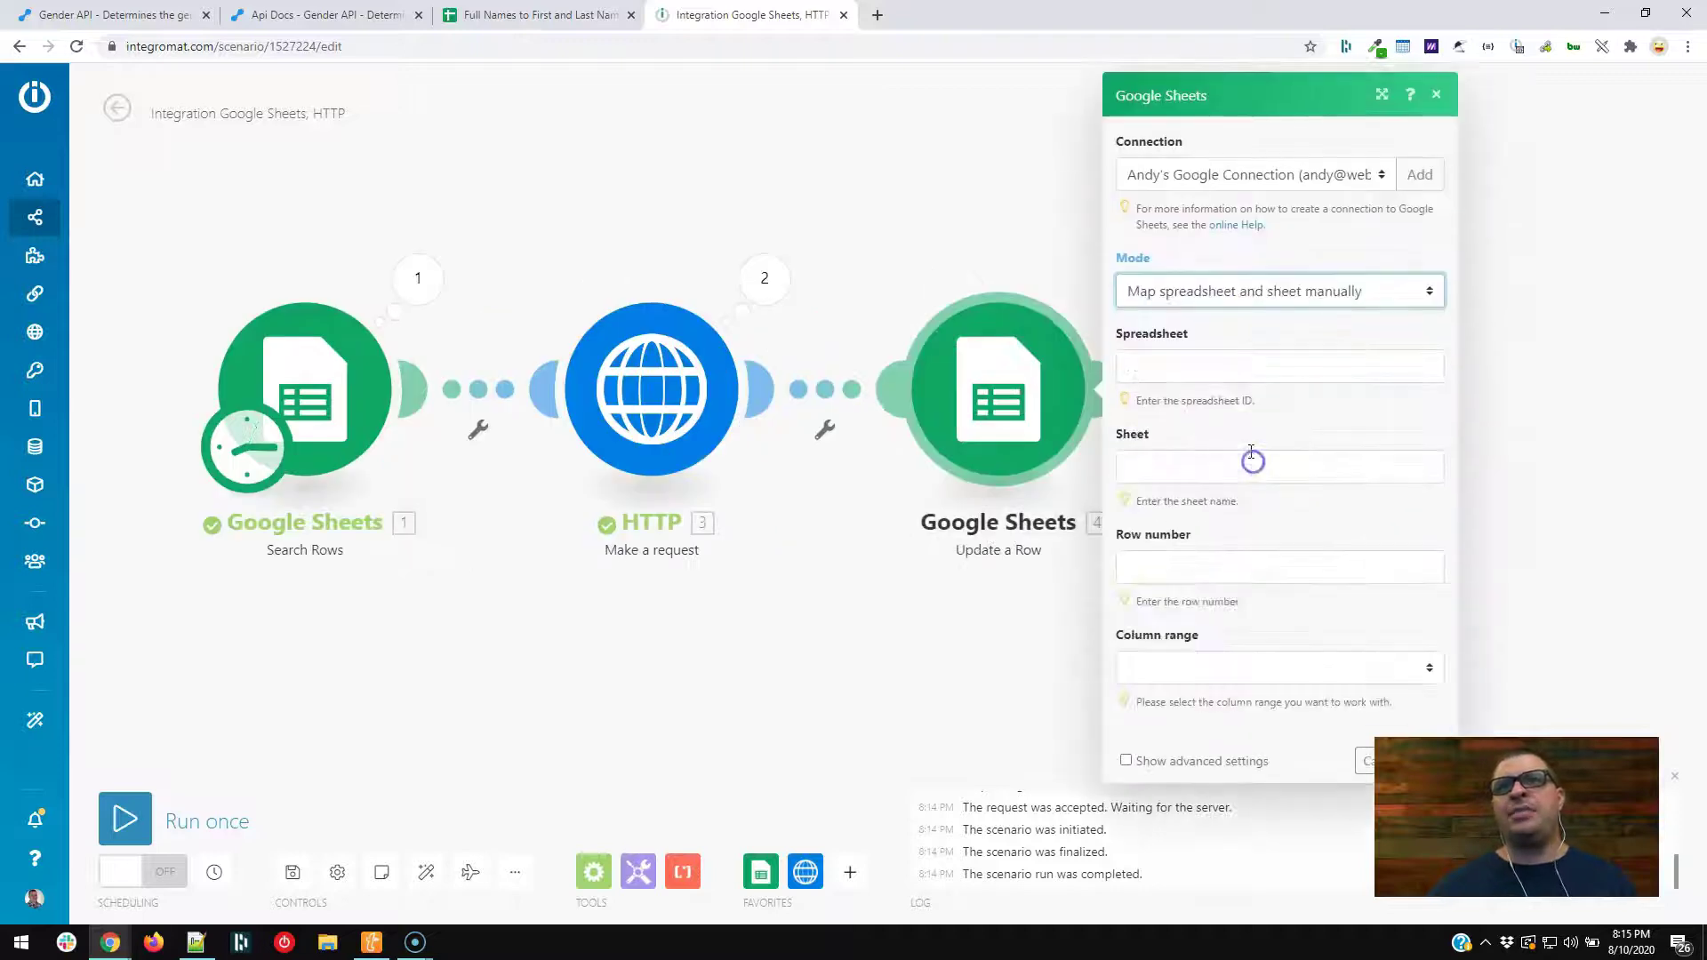
Map Spreadsheet ID, Sheet name and Row number, and set the column range to A-Z
{"action": "left_click", "coordinate": [1217, 373]}
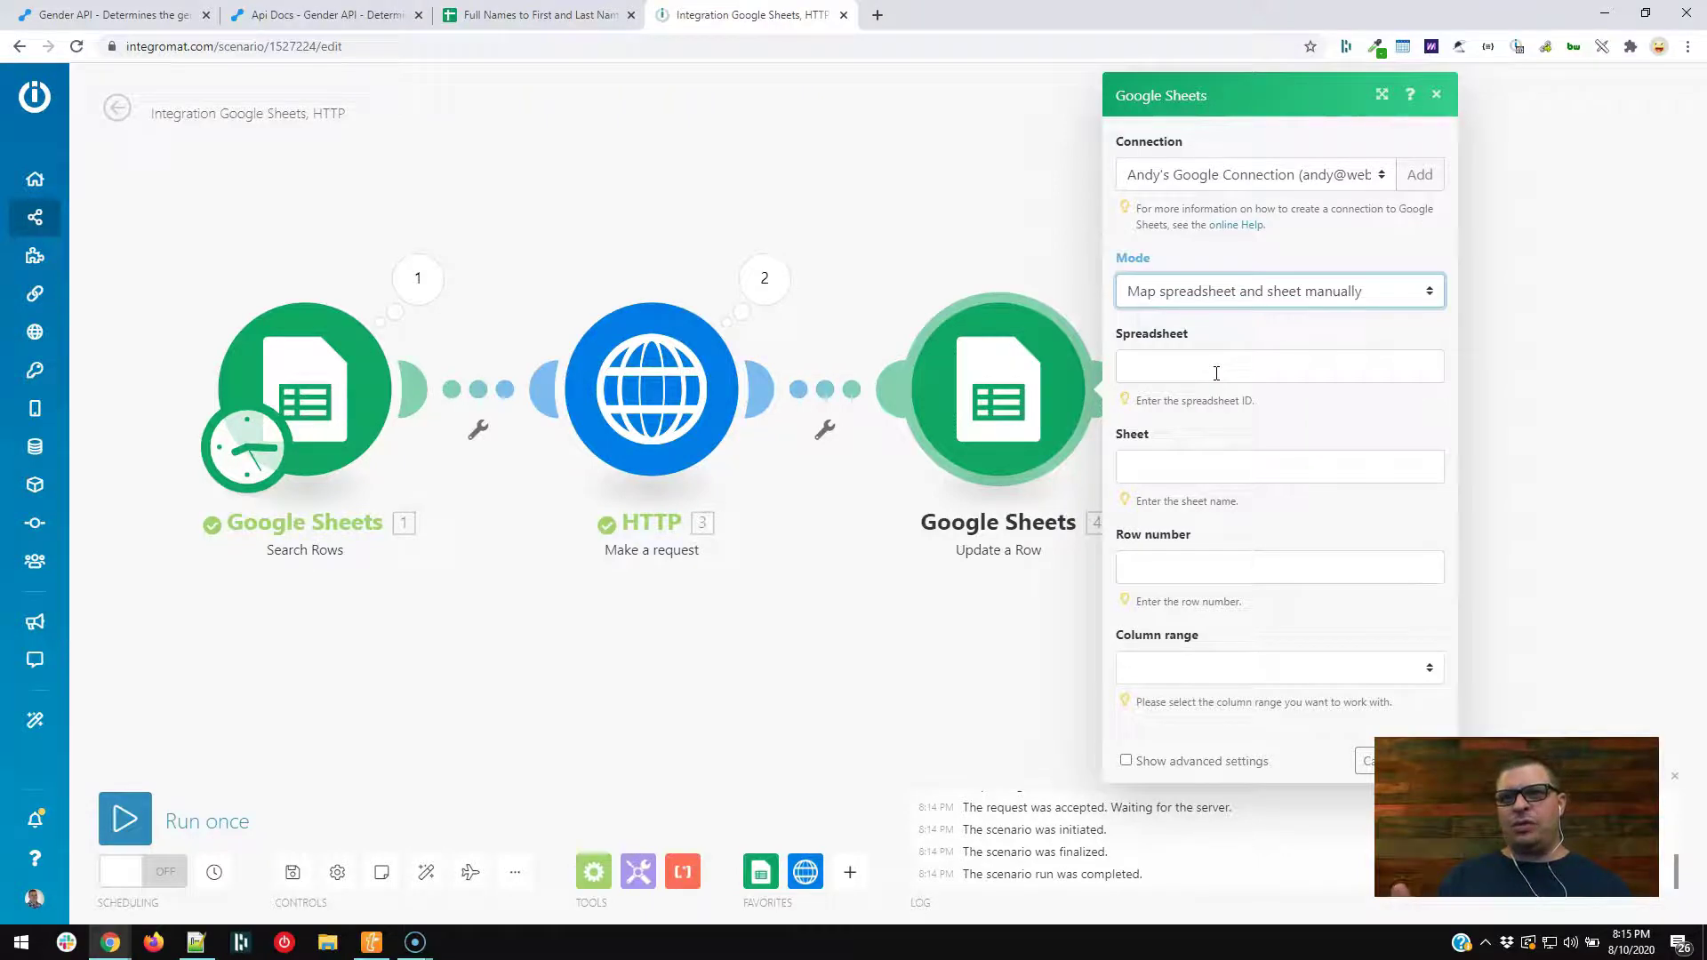
{"action": "left_click", "coordinate": [1187, 369]}
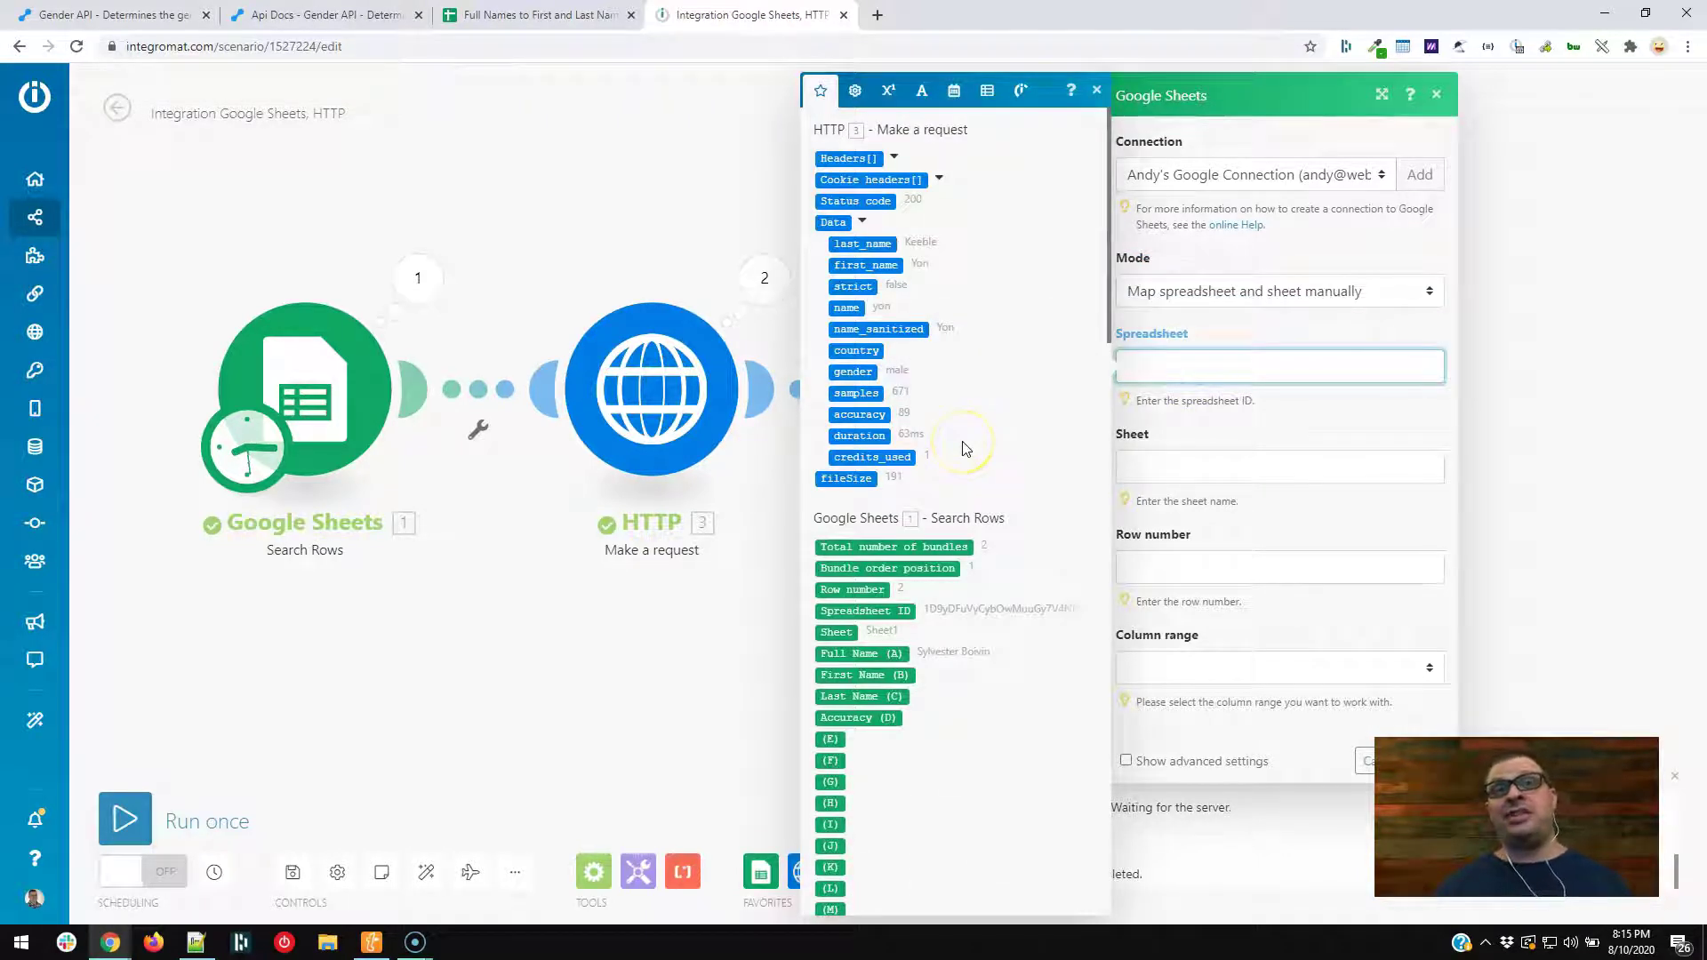
{"action": "left_click_drag", "start_coordinate": [865, 611], "coordinate": [1200, 378]}
{"action": "left_click_drag", "start_coordinate": [837, 632], "coordinate": [1175, 467]}
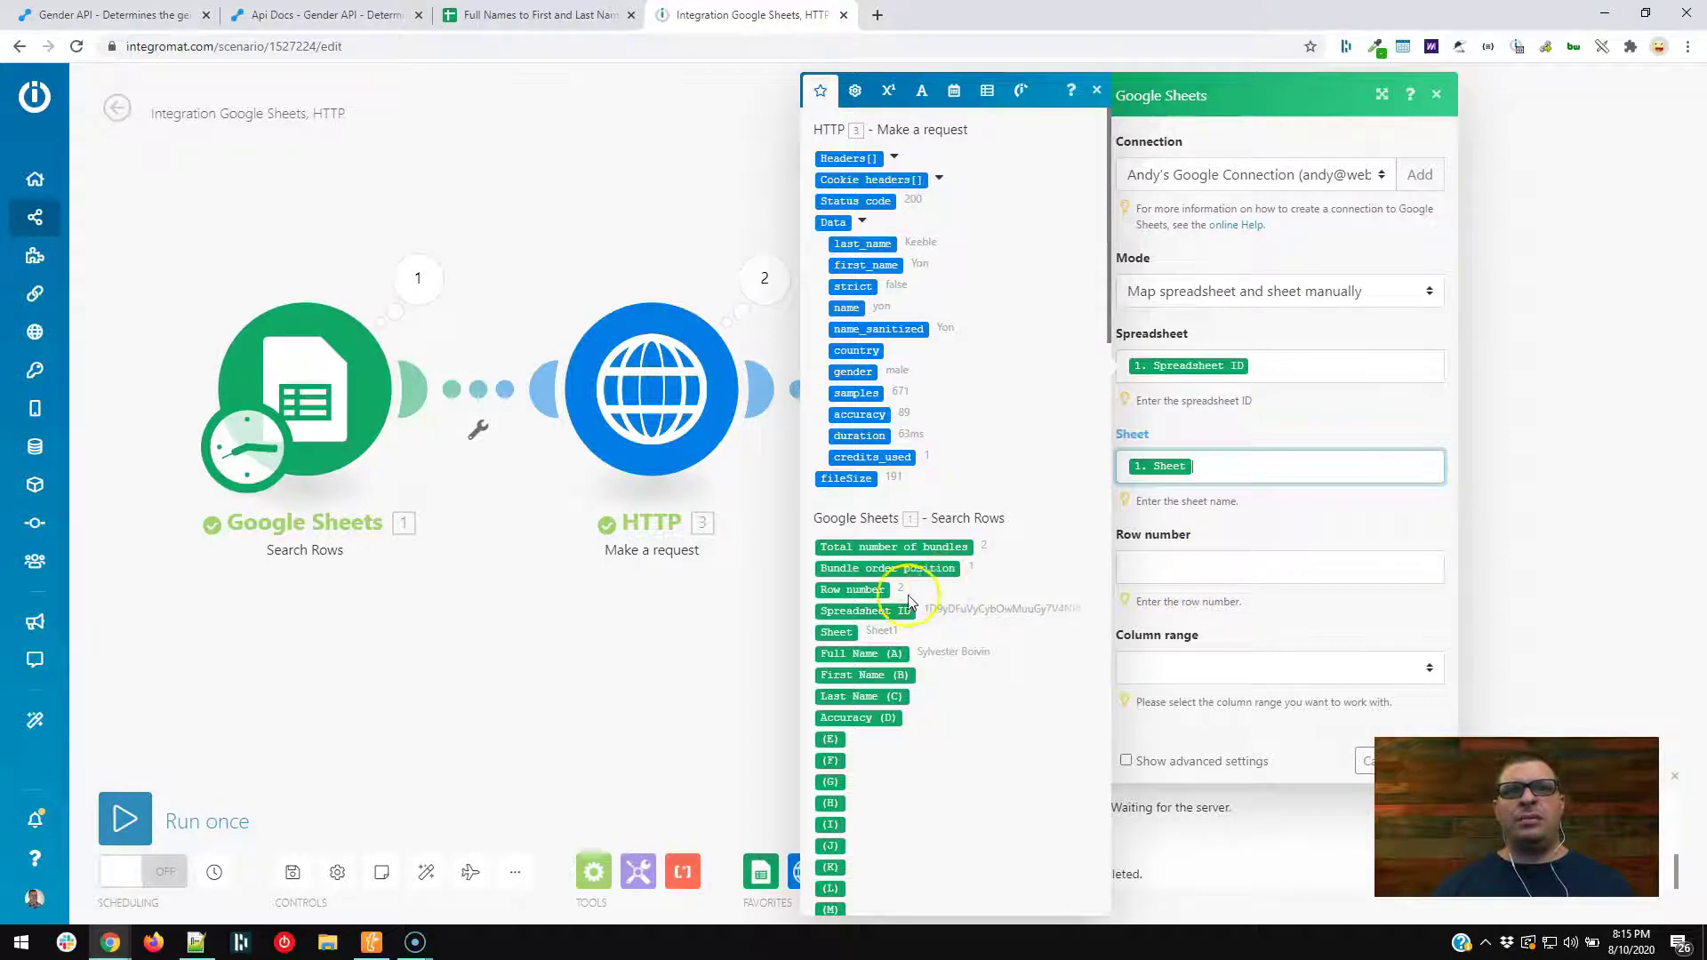
{"action": "left_click_drag", "start_coordinate": [863, 589], "coordinate": [1228, 568]}
{"action": "left_click", "coordinate": [1198, 669]}
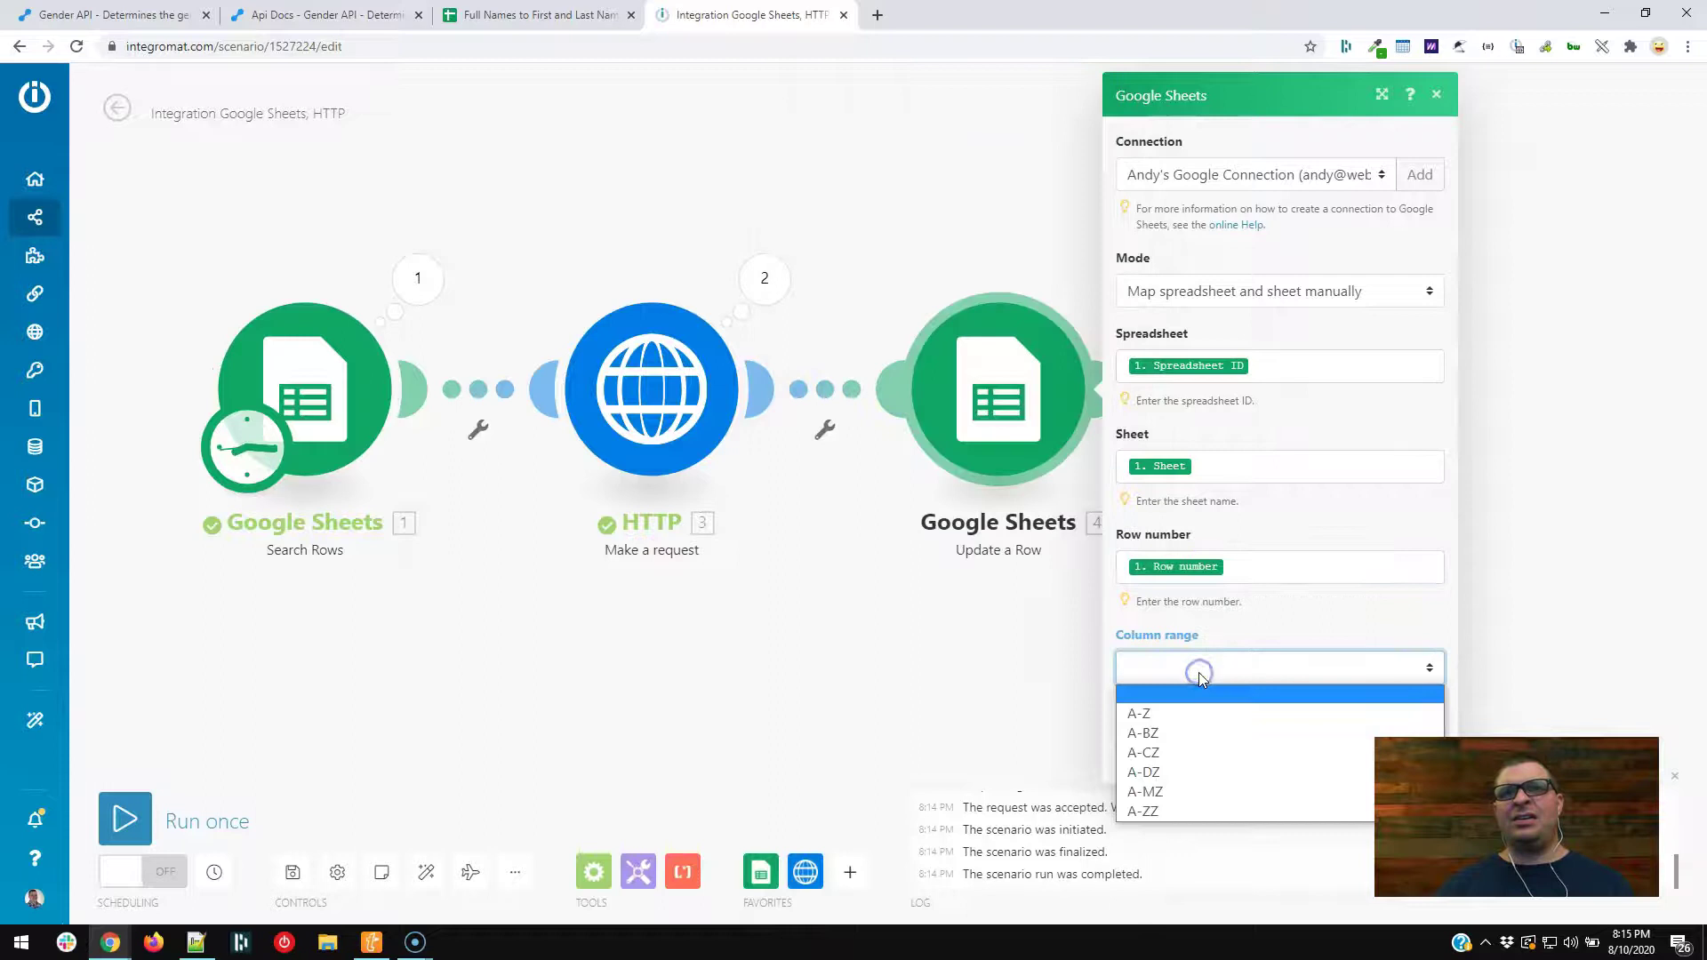
{"action": "left_click", "coordinate": [1185, 719]}
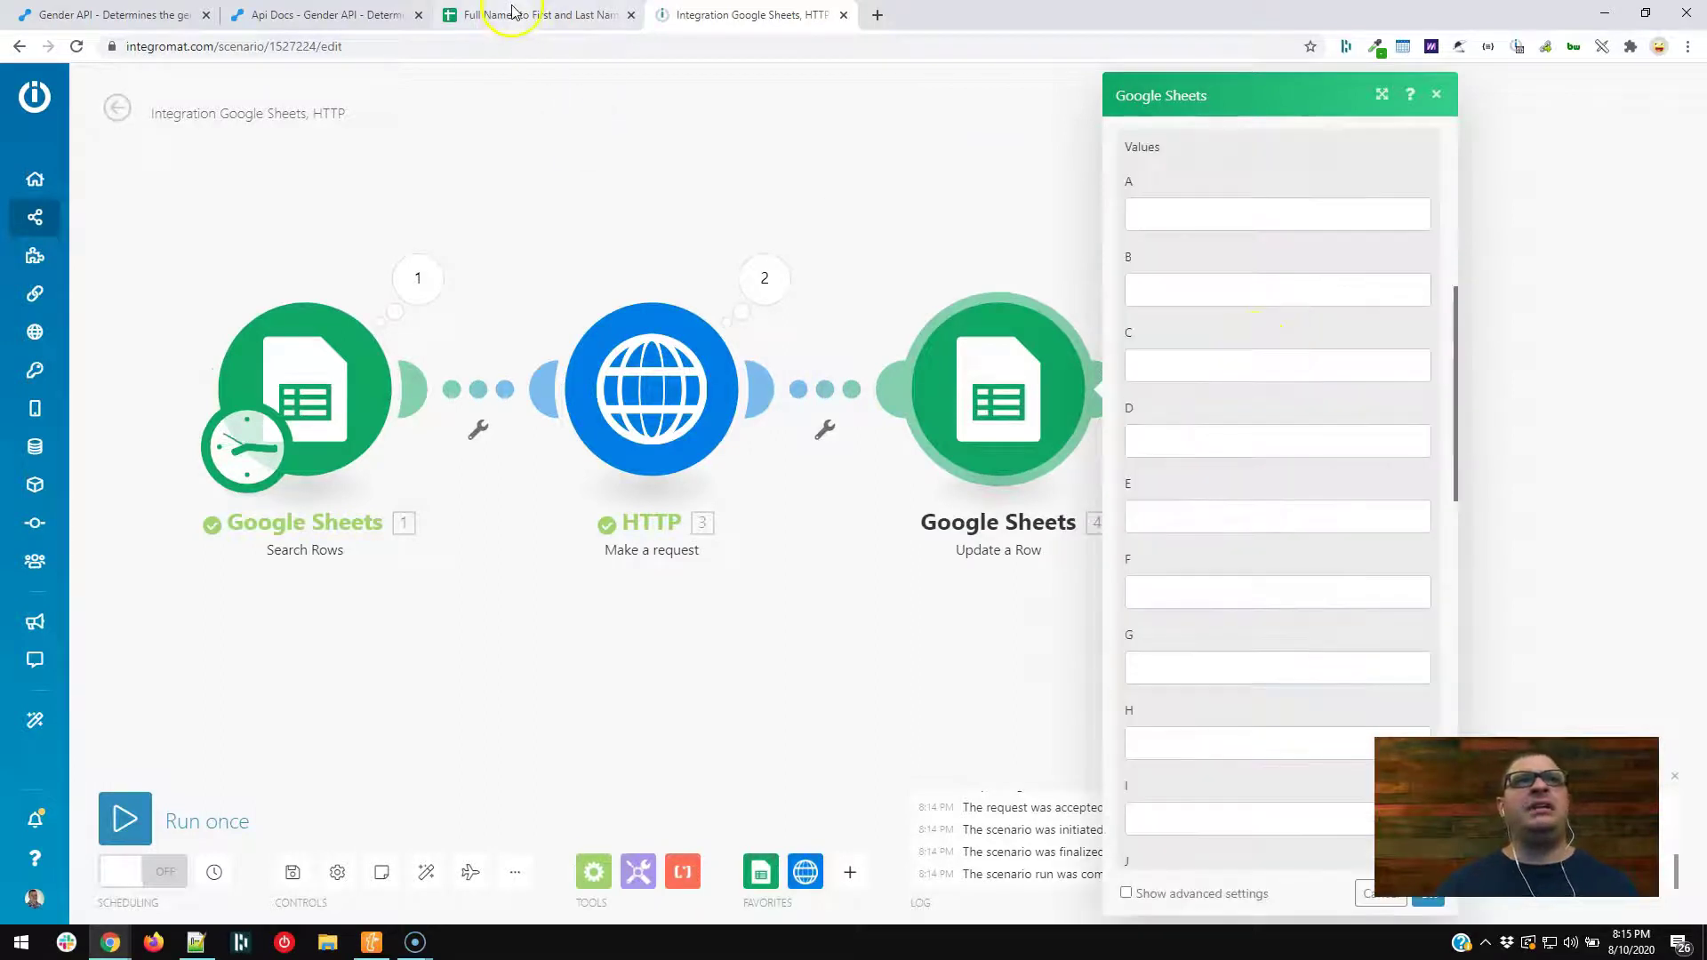
Map first_name to column B and last_name to column C, then save the module
{"action": "left_click", "coordinate": [515, 12]}
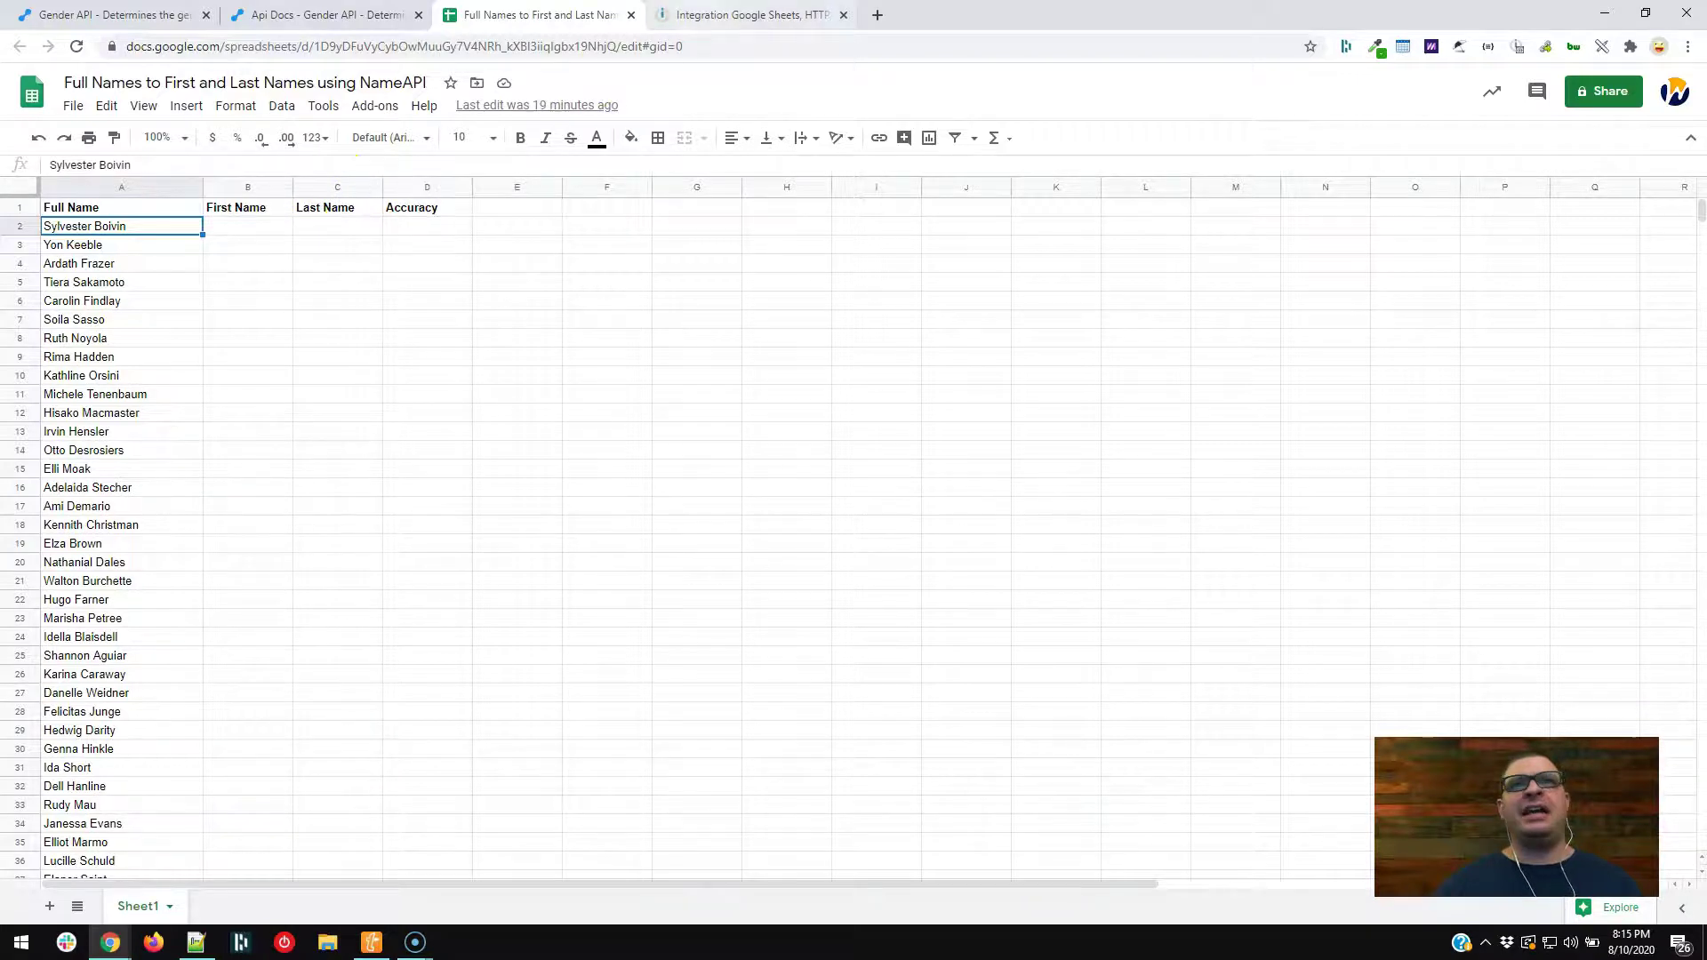
{"action": "left_click", "coordinate": [752, 15]}
{"action": "left_click", "coordinate": [1164, 287]}
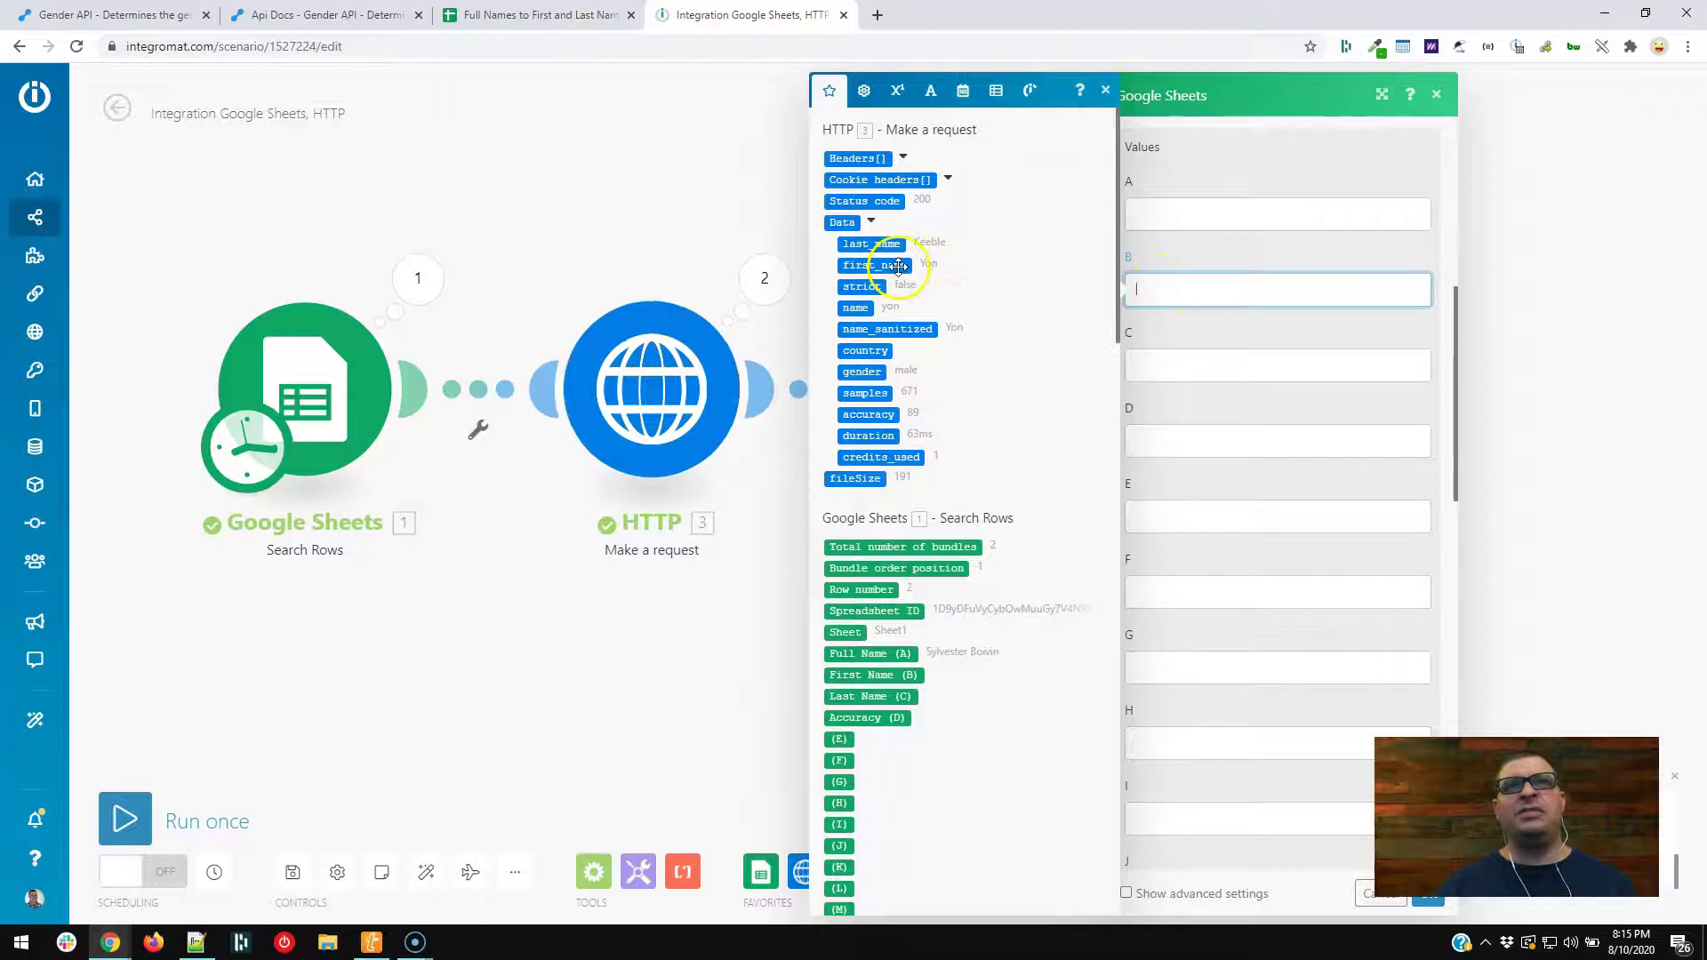
{"action": "left_click_drag", "start_coordinate": [903, 267], "coordinate": [1245, 289]}
{"action": "left_click_drag", "start_coordinate": [872, 243], "coordinate": [1198, 359]}
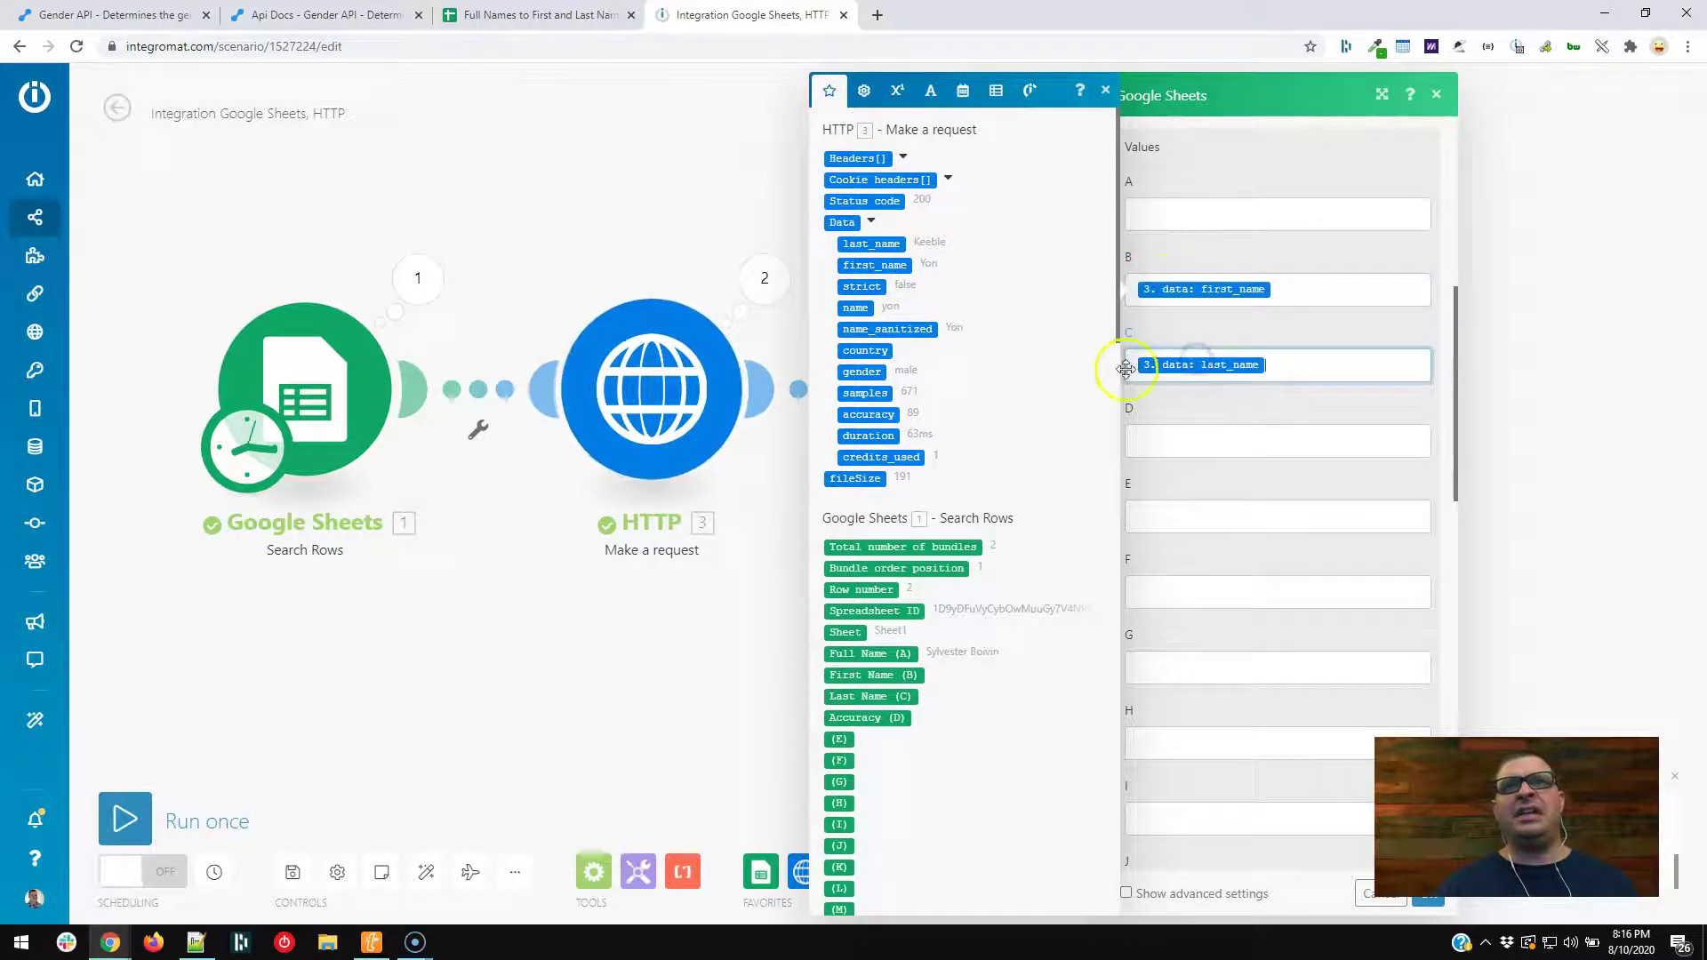
{"action": "left_click", "coordinate": [347, 786]}
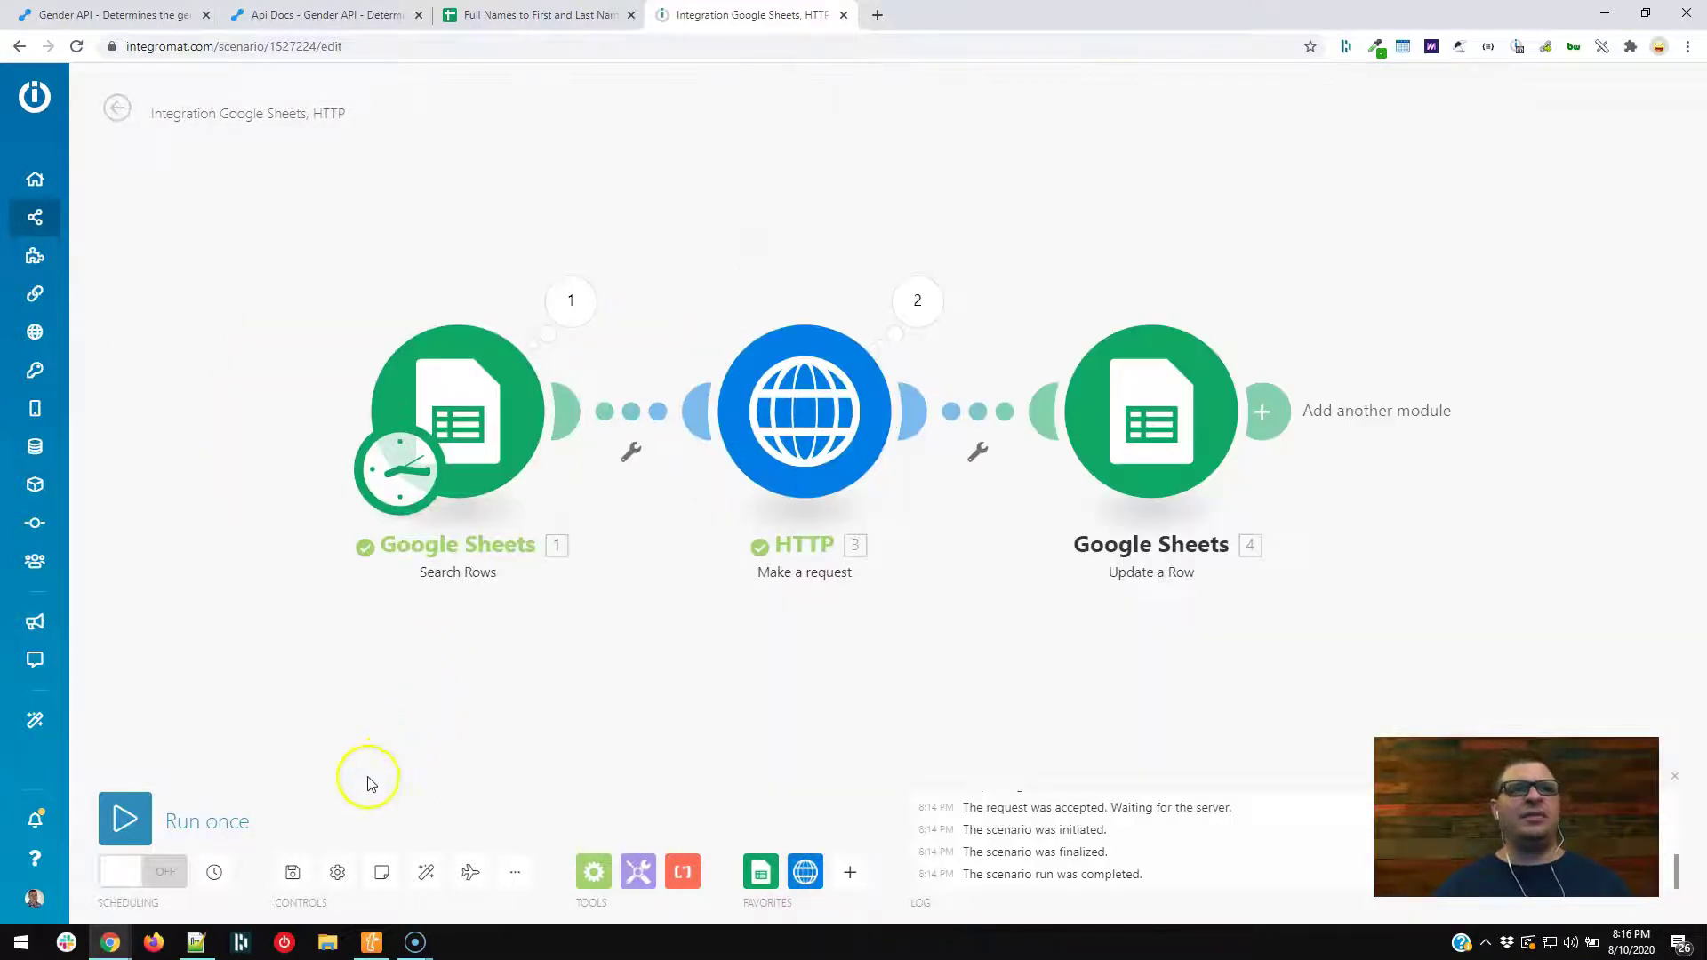
{"action": "left_click", "coordinate": [130, 822]}
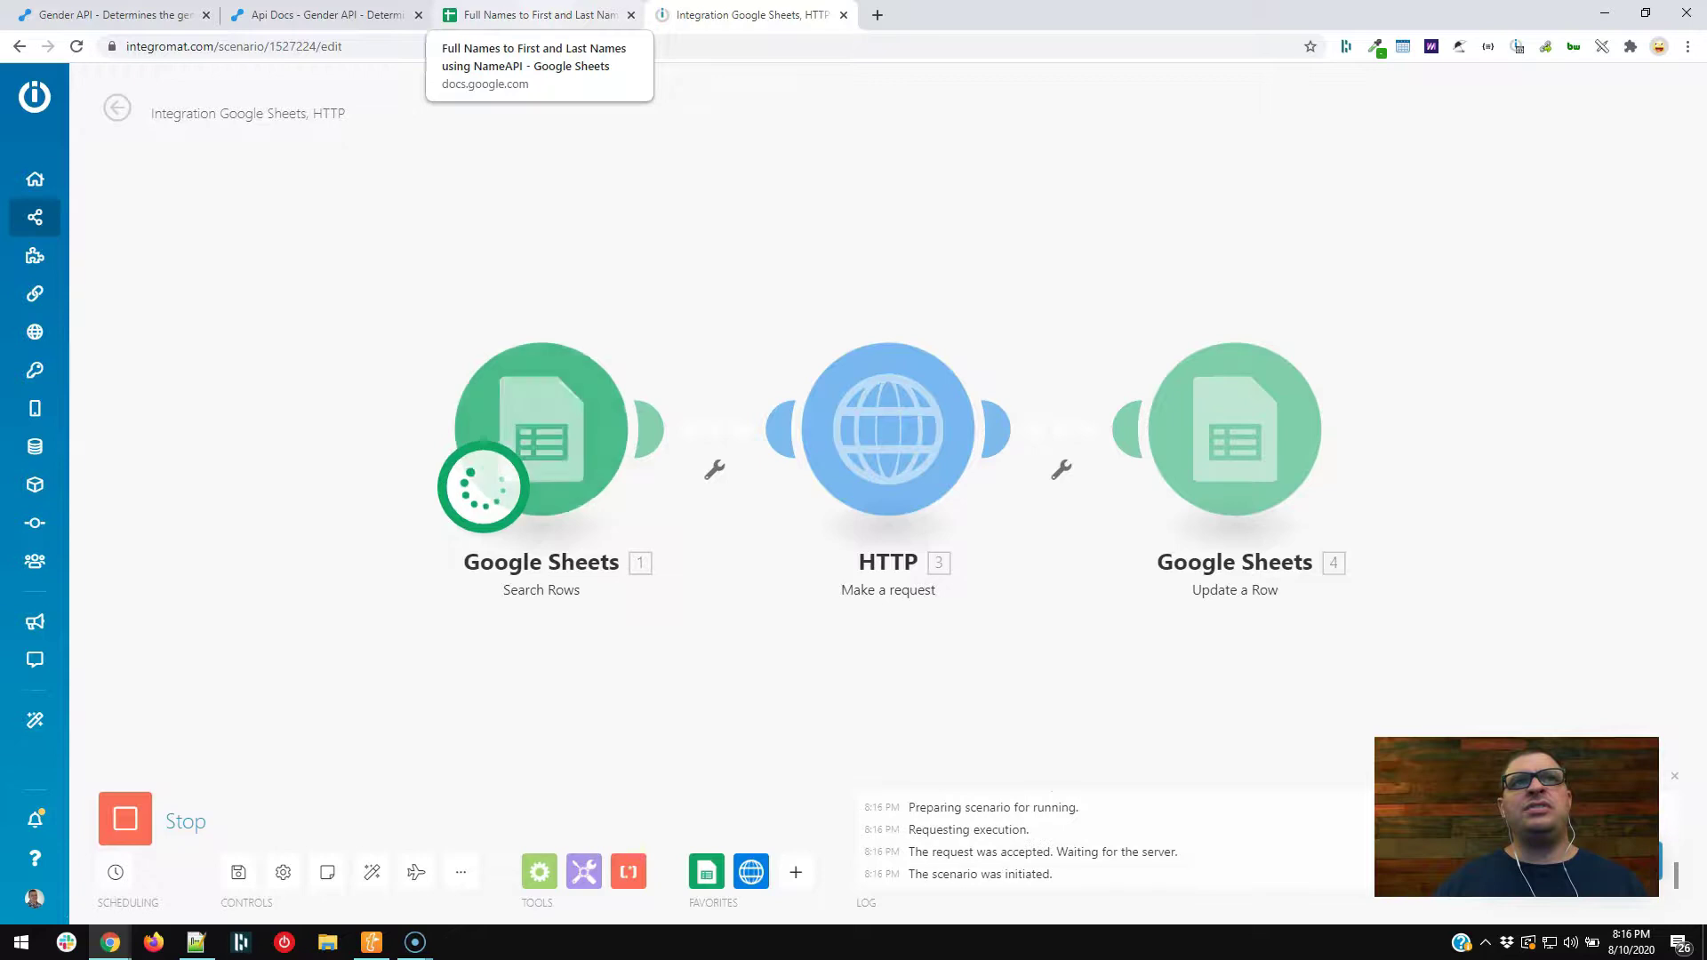
{"action": "left_click", "coordinate": [538, 15]}
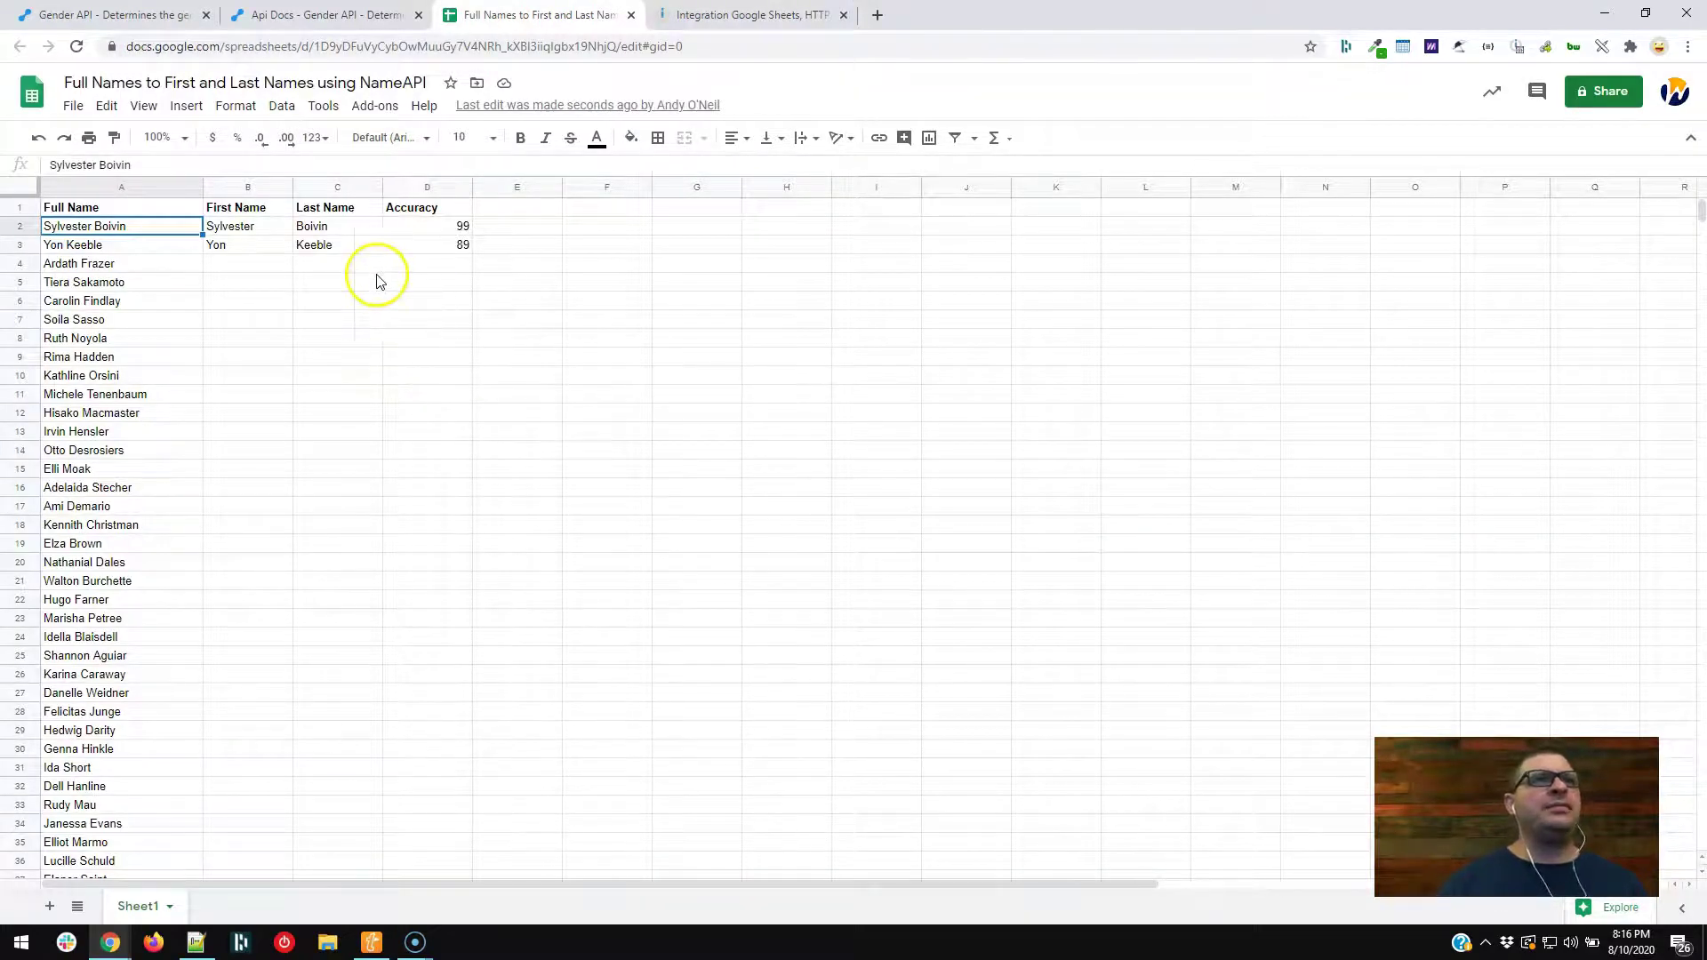
{"action": "left_click_drag", "start_coordinate": [409, 232], "coordinate": [419, 248]}
{"action": "left_click", "coordinate": [418, 248]}
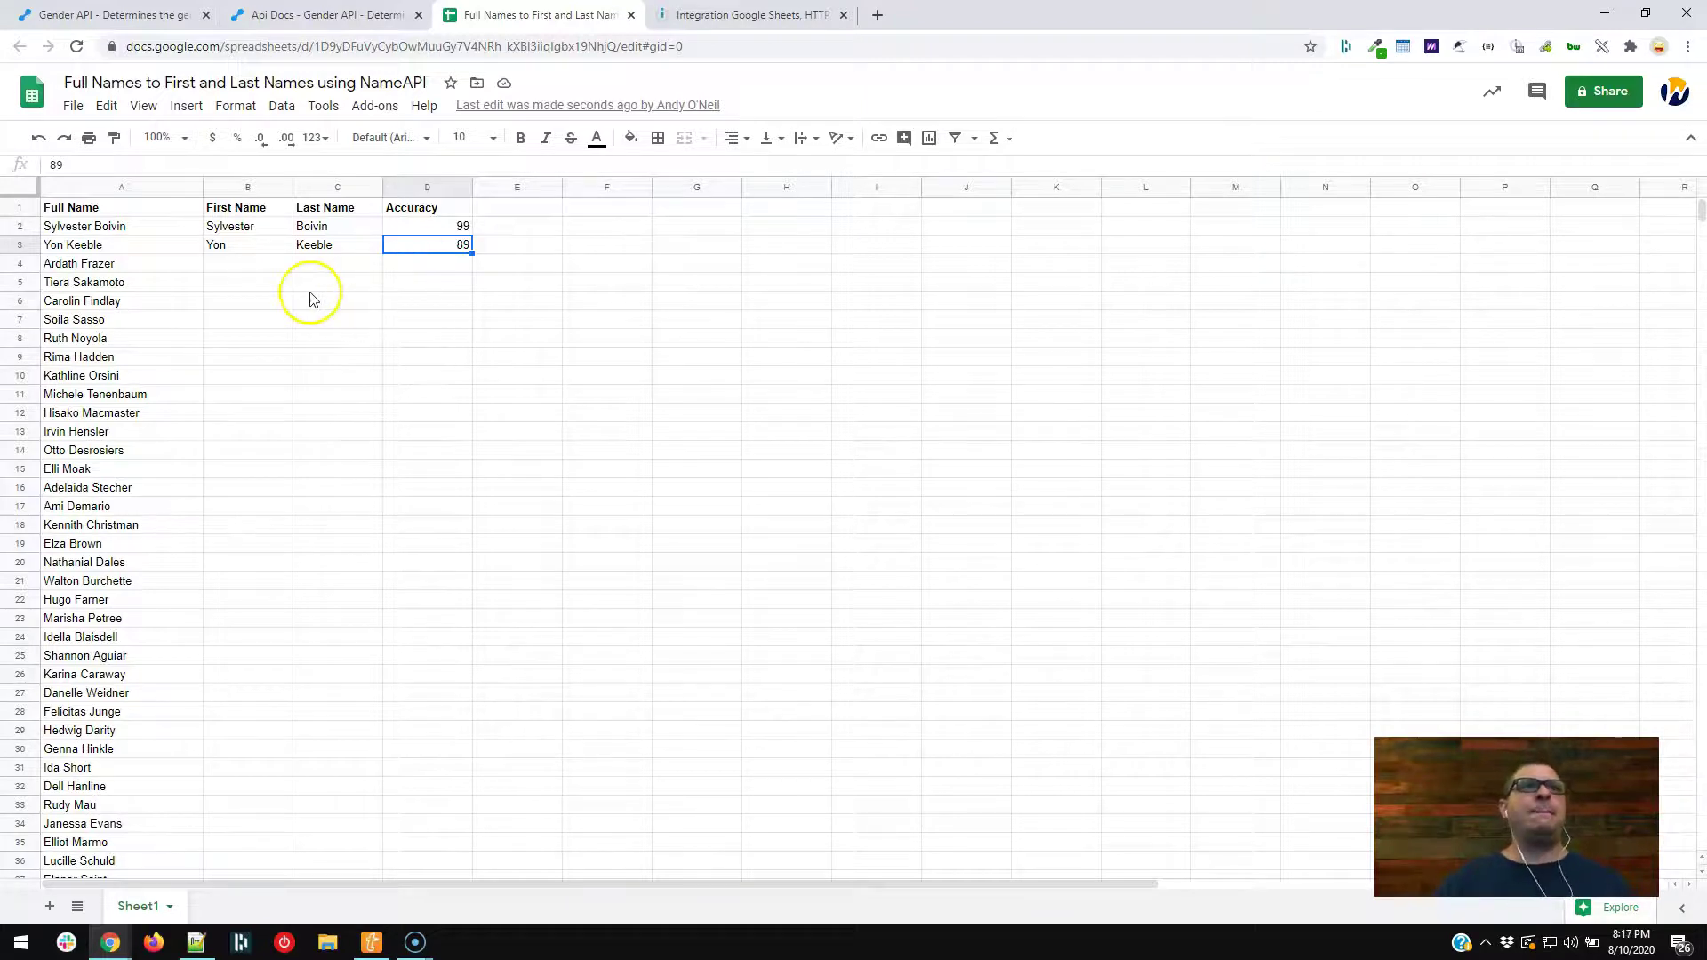
Raise the Search Rows maximum number of returned rows and run the scenario once
{"action": "left_click", "coordinate": [325, 15]}
{"action": "left_click", "coordinate": [735, 18]}
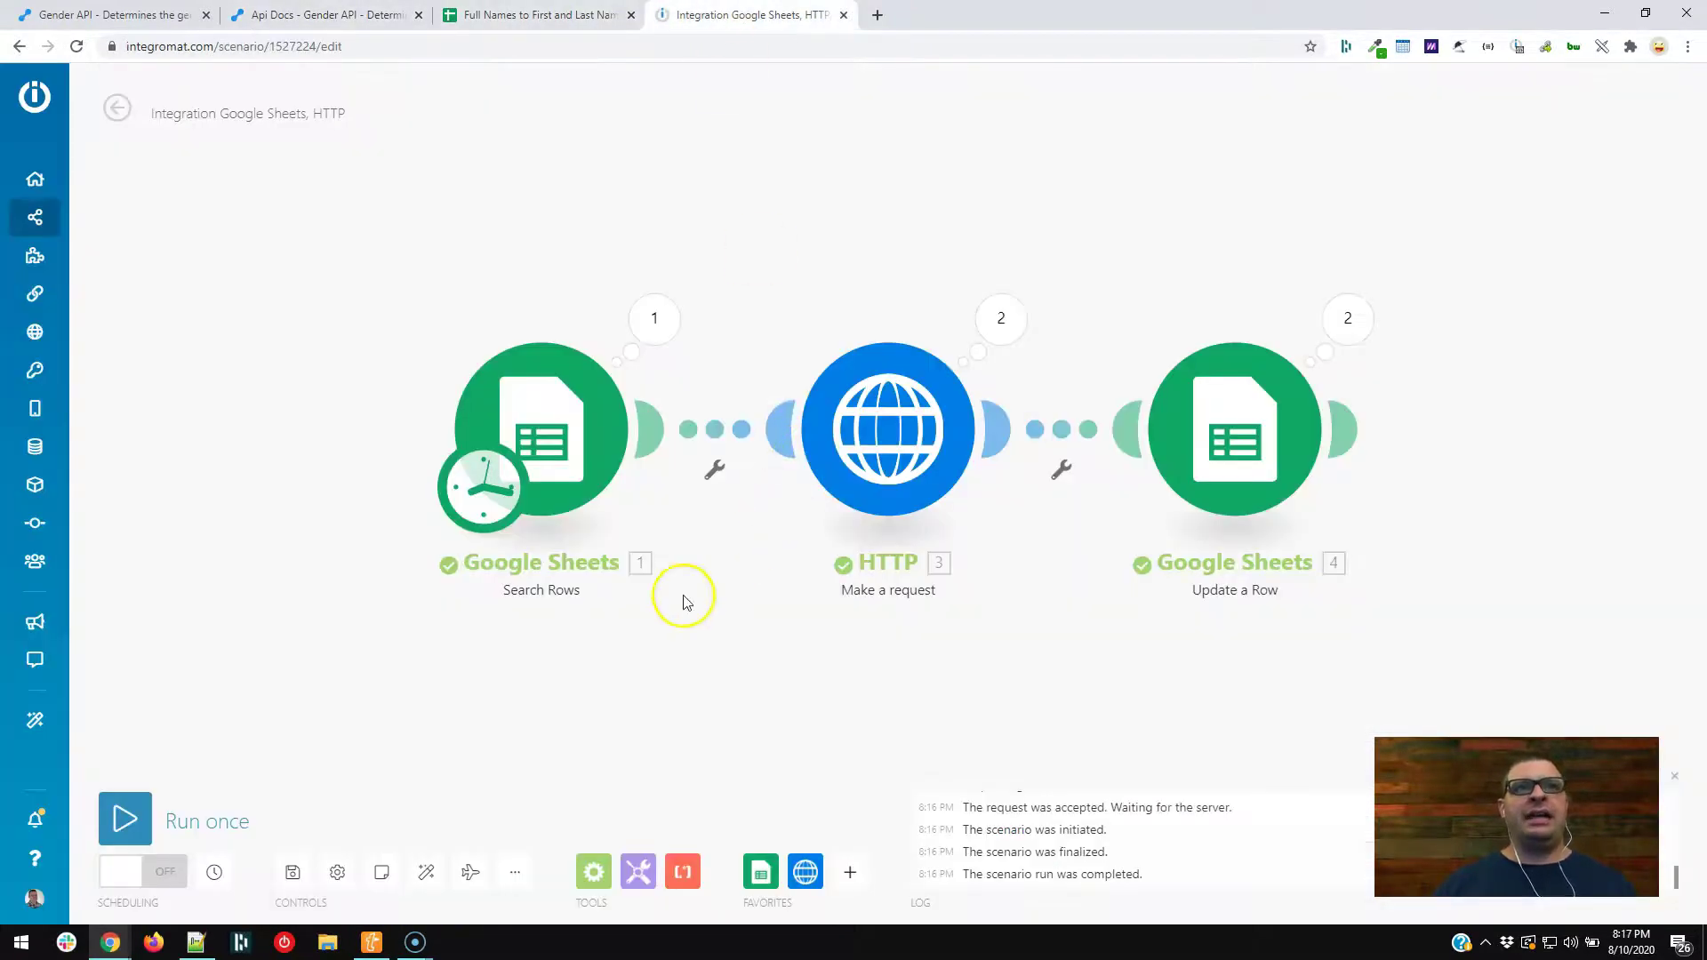
{"action": "left_click", "coordinate": [582, 438]}
{"action": "left_click_drag", "start_coordinate": [637, 694], "coordinate": [581, 567]}
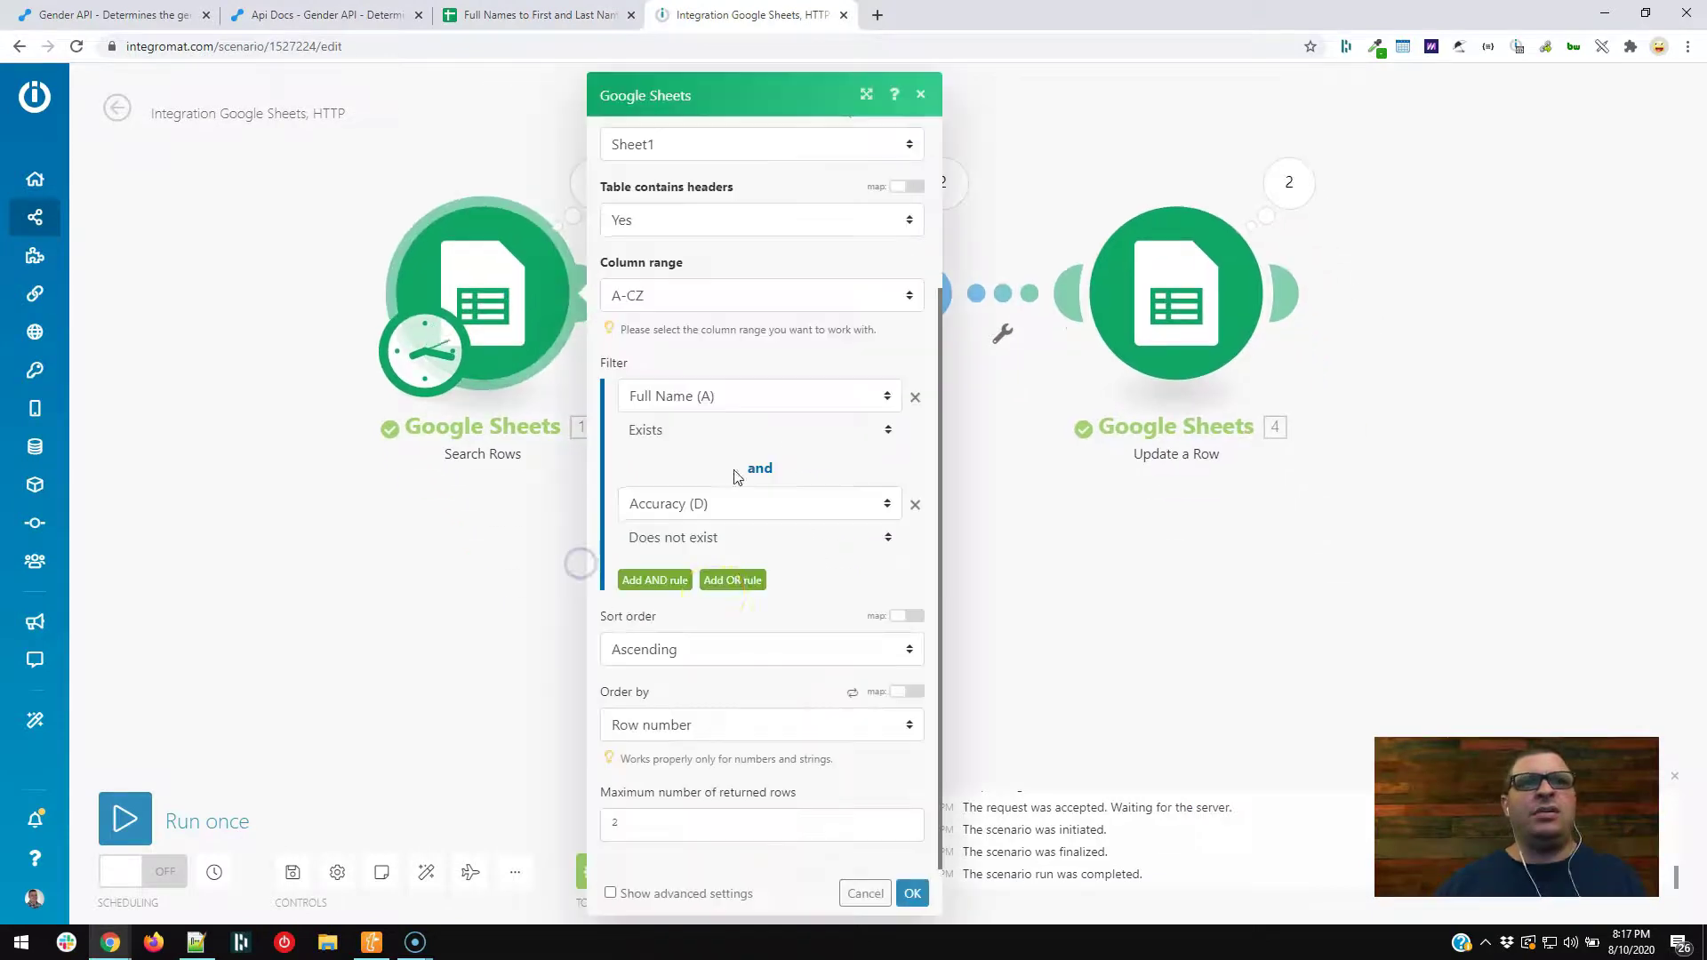
{"action": "left_click", "coordinate": [609, 823]}
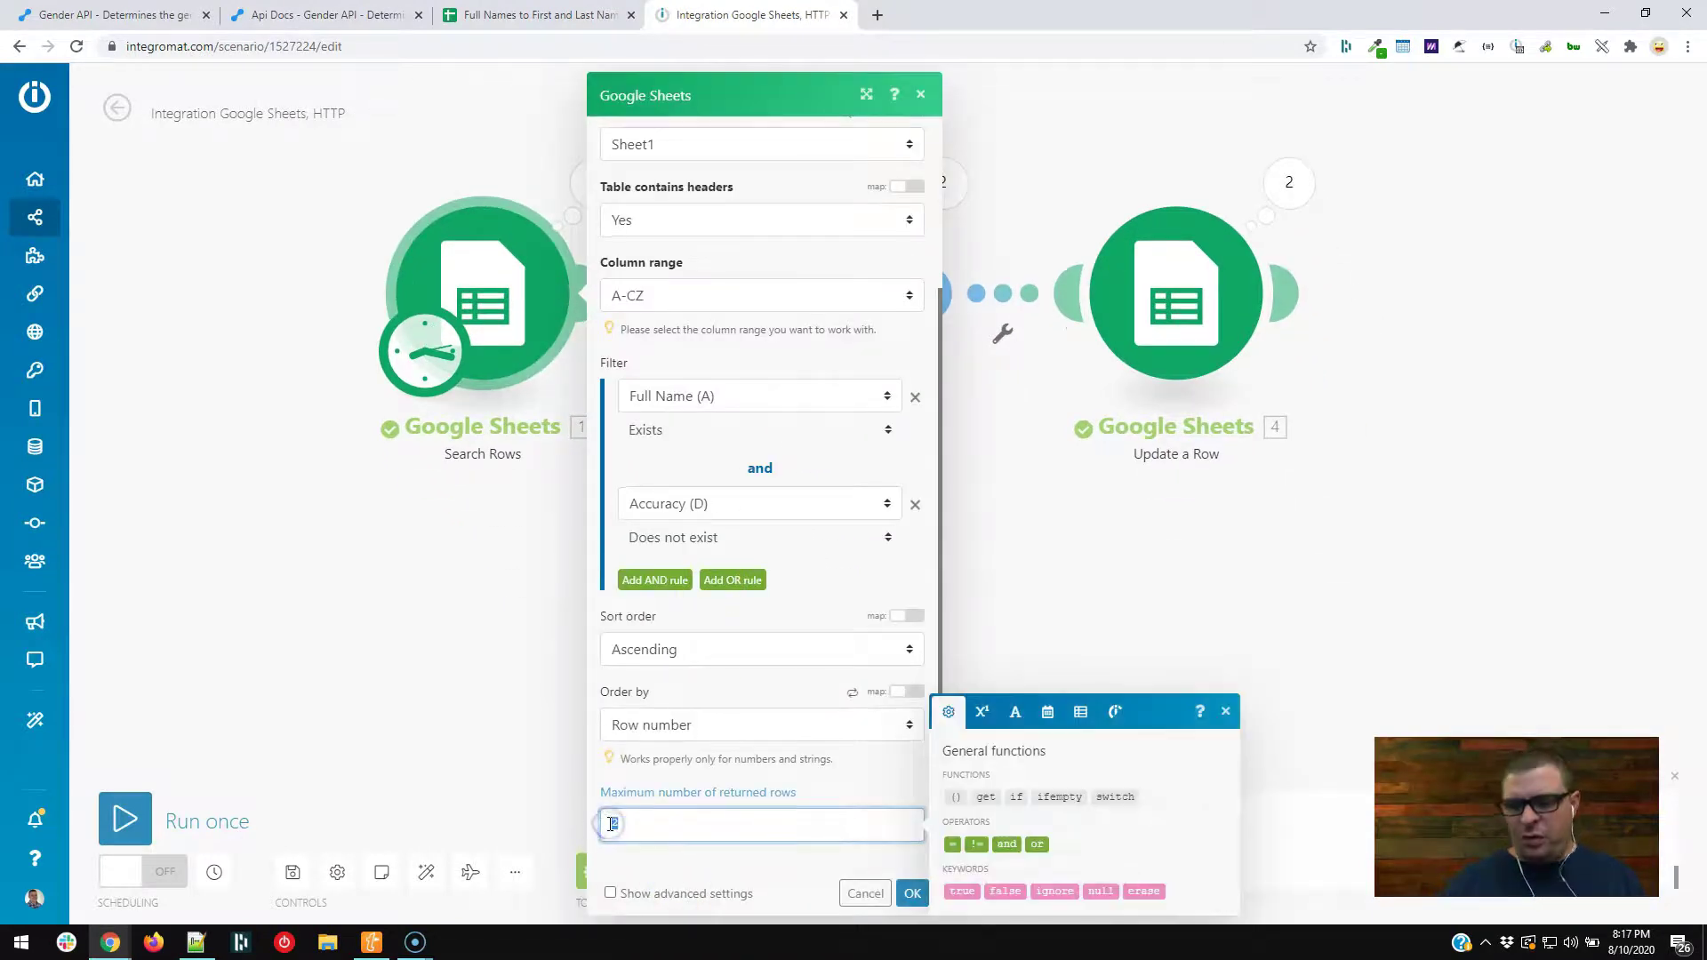
{"action": "left_click", "coordinate": [912, 893]}
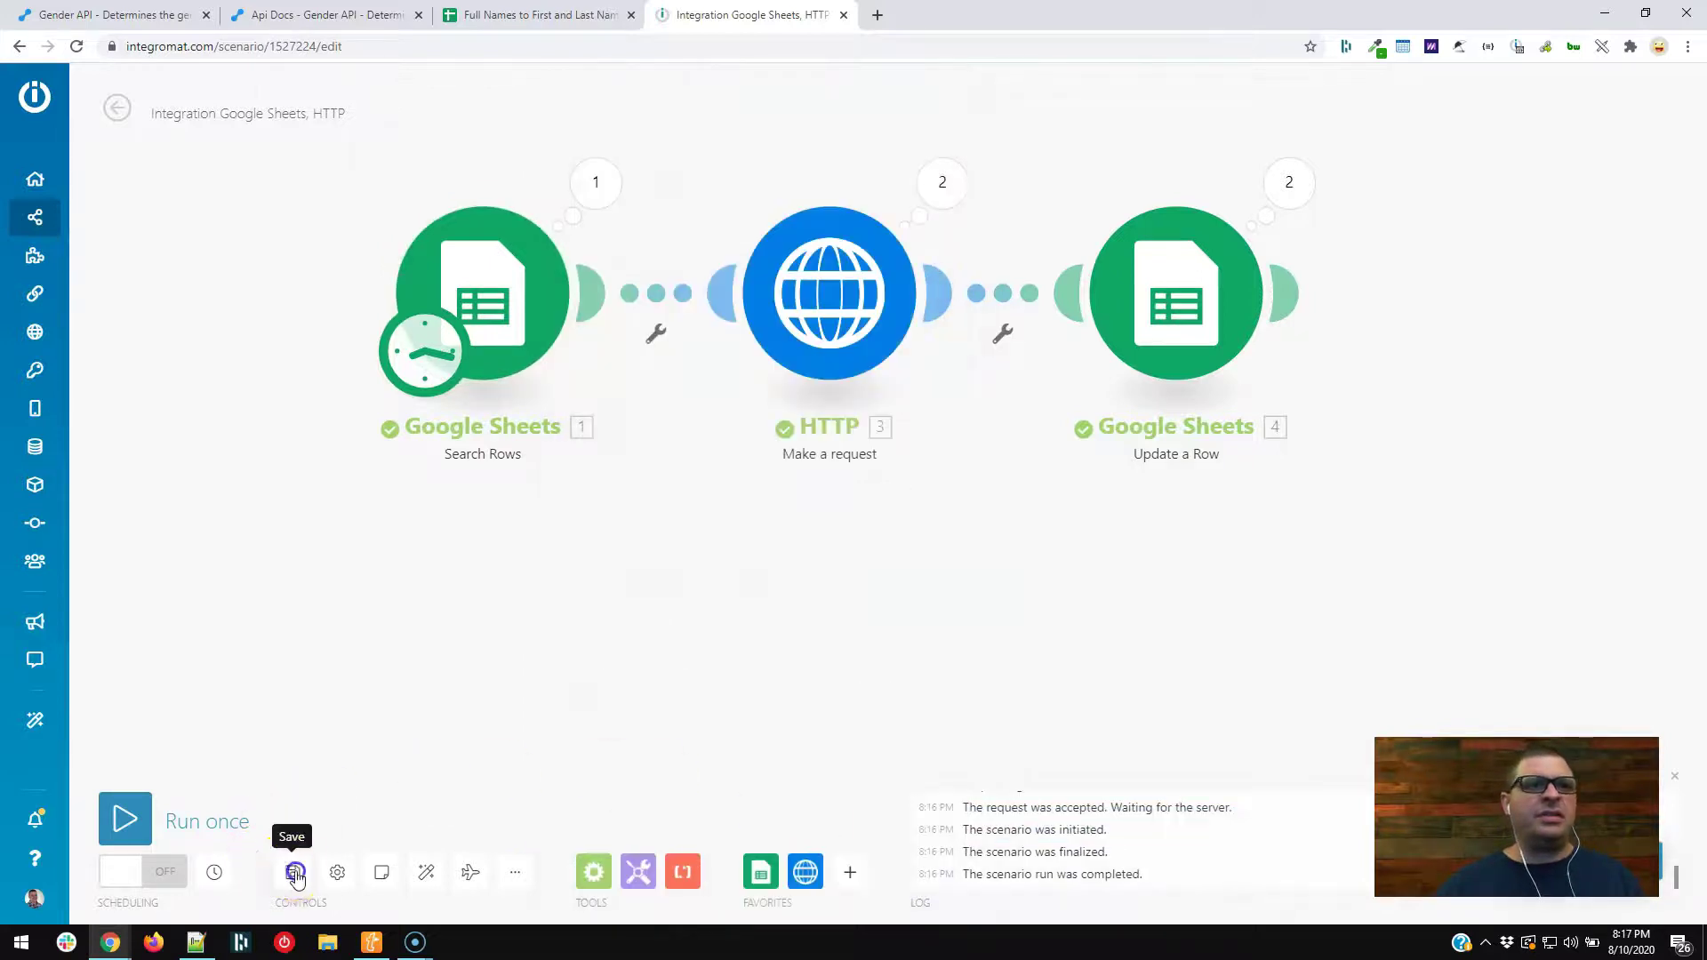
{"action": "left_click", "coordinate": [124, 818]}
Review the filled first names, last names and accuracy values near the sheet's top
{"action": "left_click", "coordinate": [534, 15]}
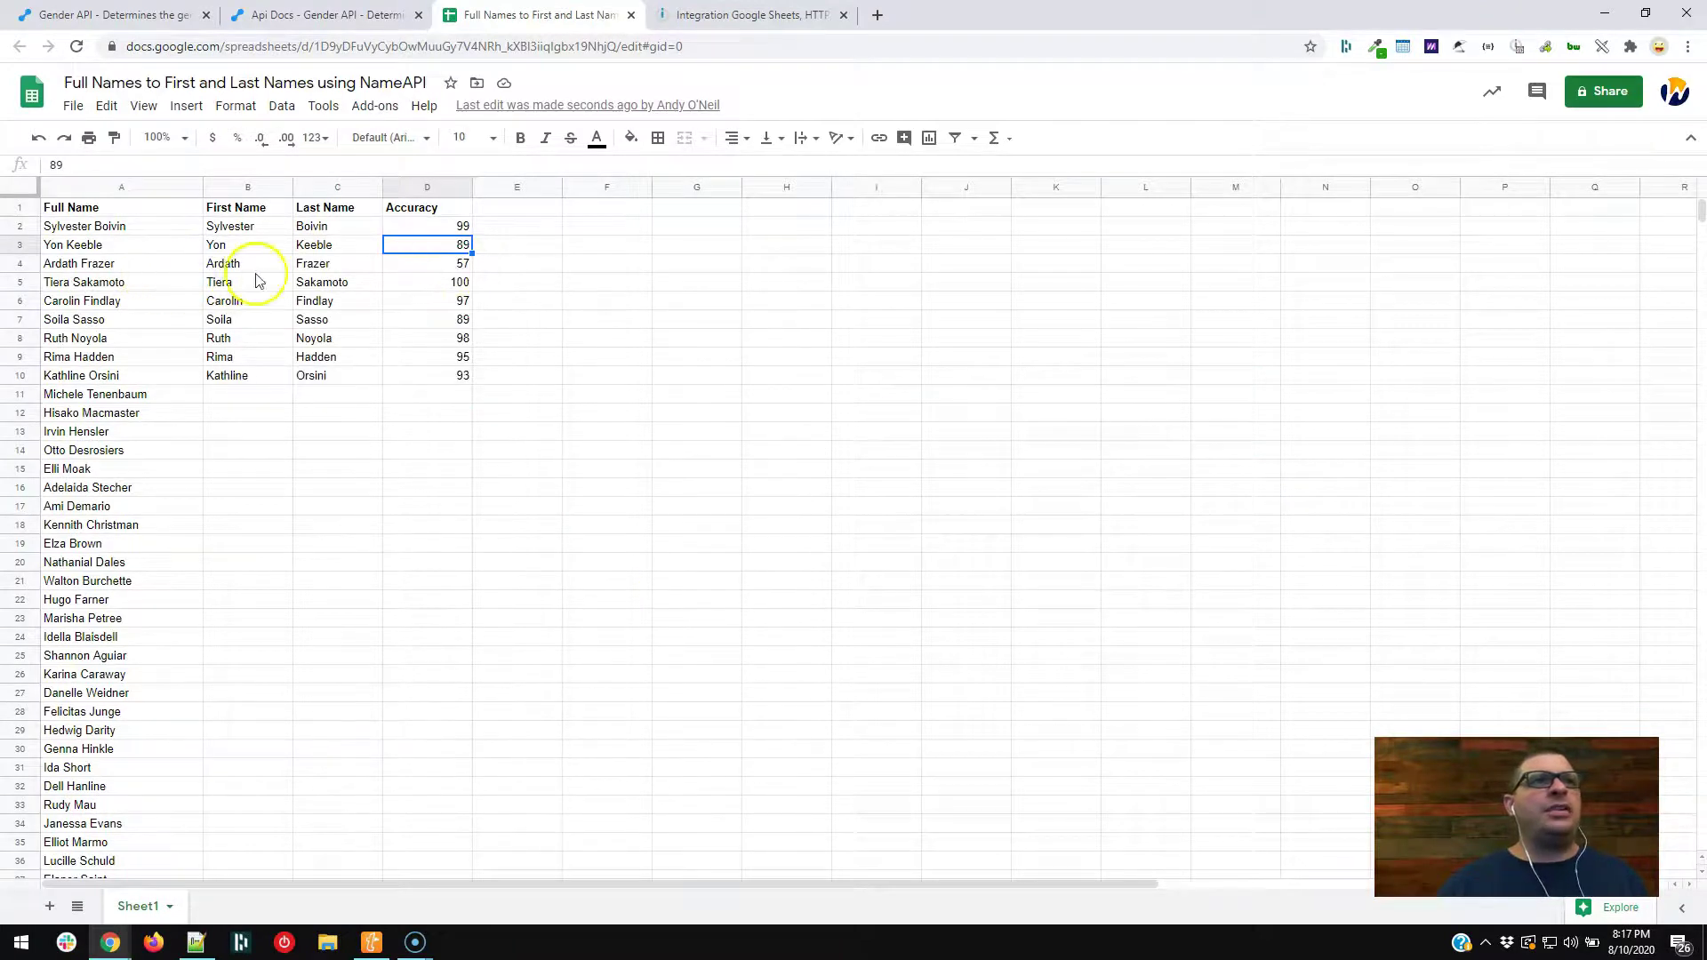
{"action": "left_click", "coordinate": [433, 266]}
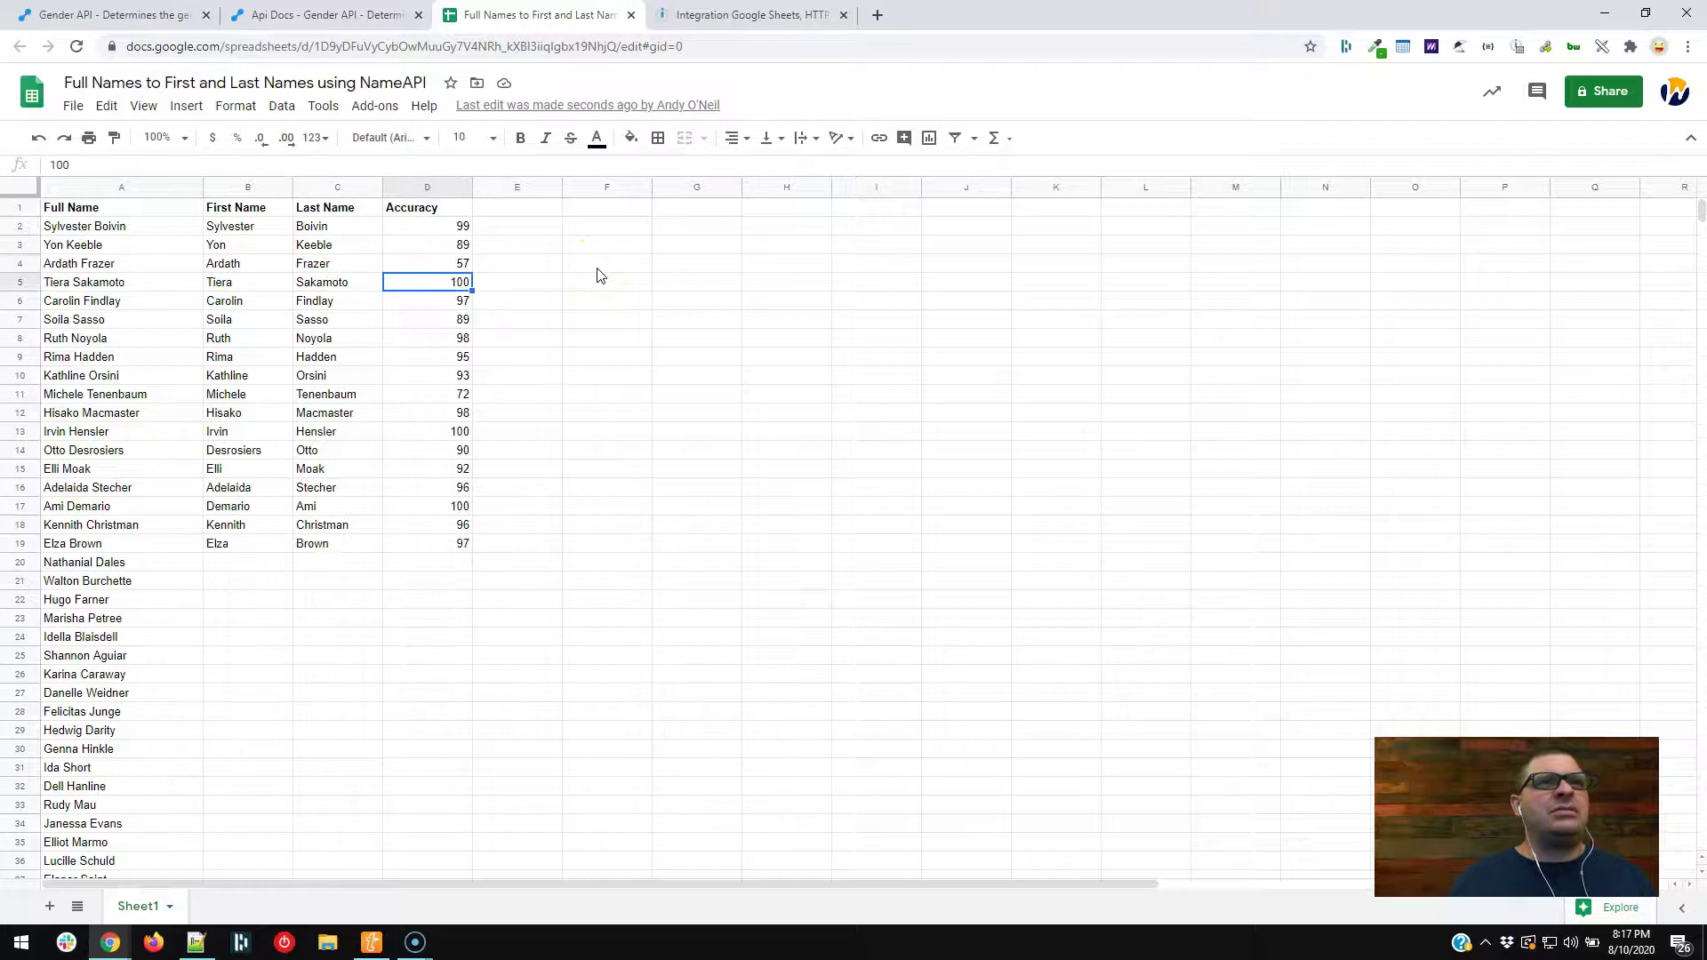
{"action": "key", "text": "Down"}
{"action": "key", "text": "Down"}
{"action": "key", "text": "Down"}
{"action": "key", "text": "Down"}
{"action": "key", "text": "Down"}
{"action": "key", "text": "Down"}
{"action": "key", "text": "Down"}
{"action": "key", "text": "Down"}
{"action": "key", "text": "Up"}
{"action": "key", "text": "Up"}
{"action": "key", "text": "Left"}
{"action": "key", "text": "Left"}
{"action": "key", "text": "Left"}
{"action": "key", "text": "Right"}
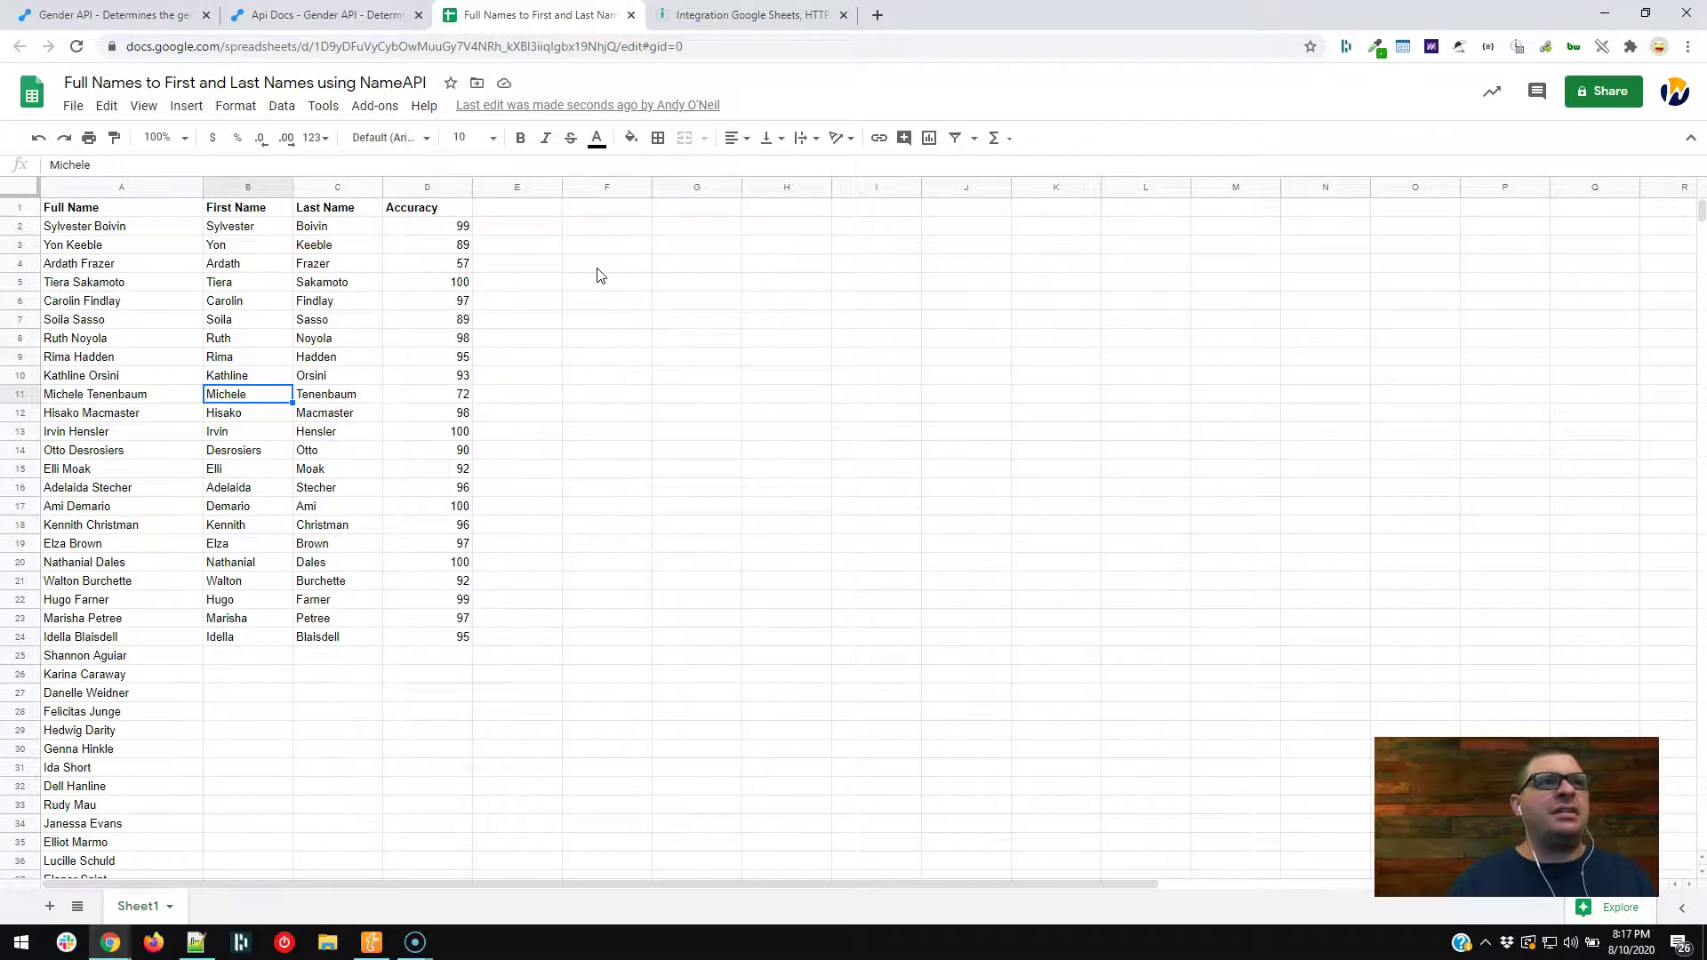
{"action": "key", "text": "Right"}
{"action": "key", "text": "Right"}
{"action": "key", "text": "Right"}
{"action": "key", "text": "Left"}
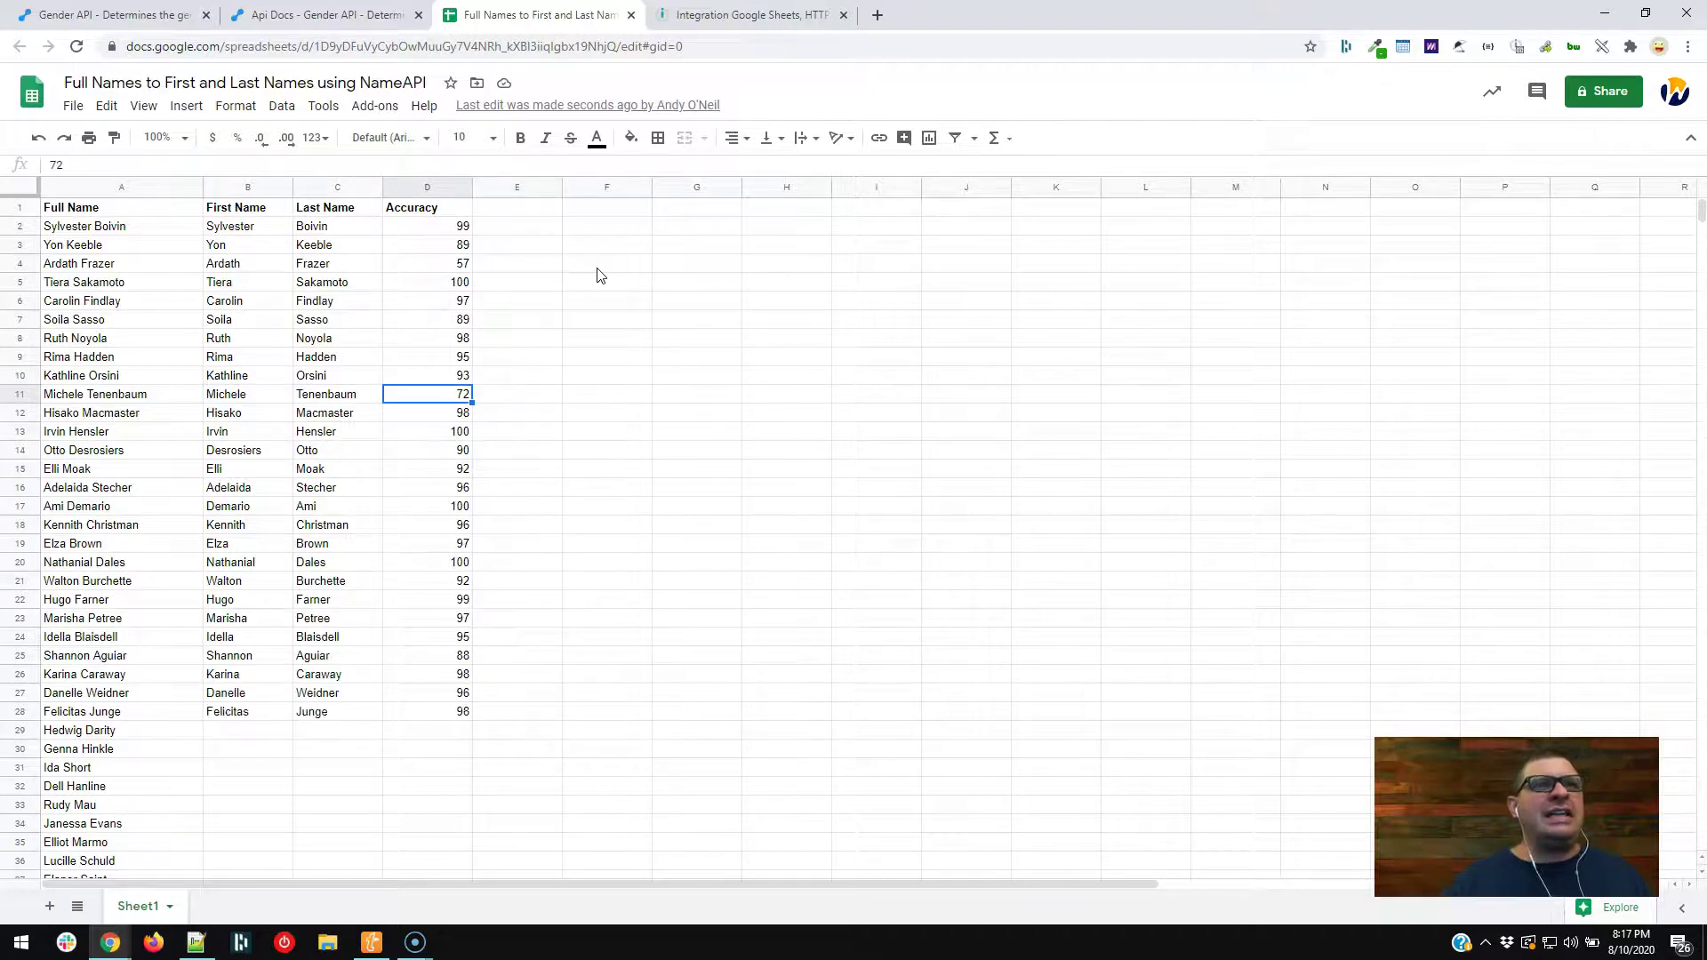
Inspect the lower rows for empty last names and select the surname in row 40's first name
{"action": "scroll", "coordinate": [404, 407], "scroll_direction": "down", "scroll_amount": 5}
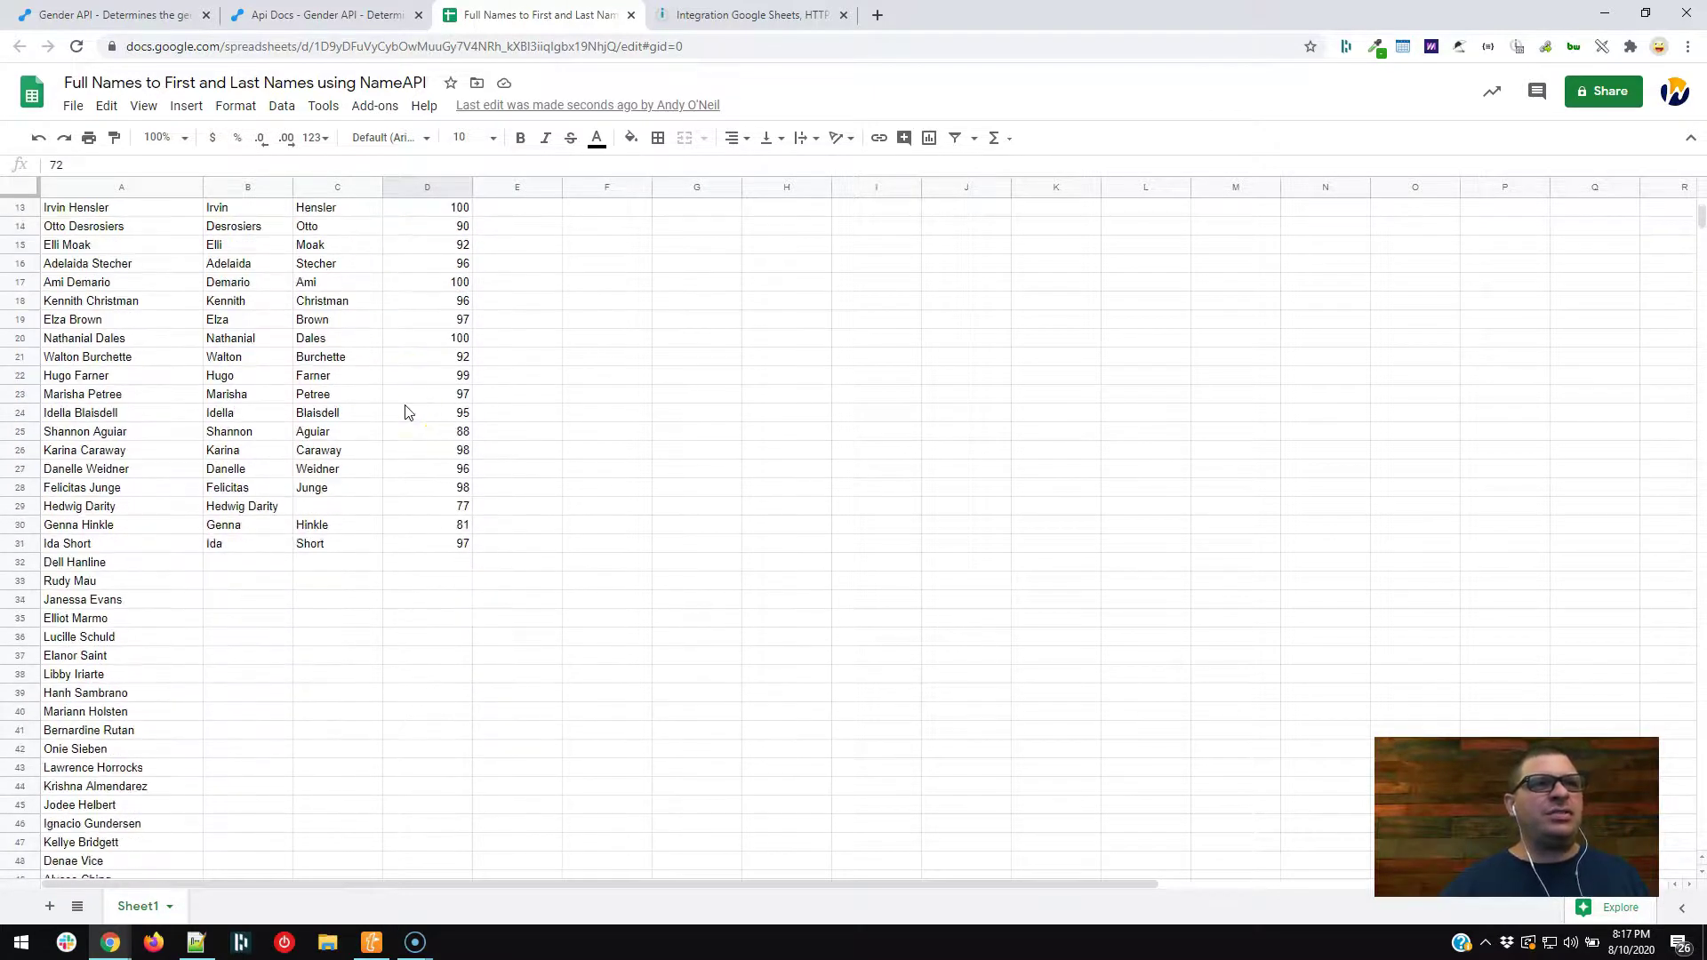
{"action": "scroll", "coordinate": [405, 412], "scroll_direction": "down", "scroll_amount": 1}
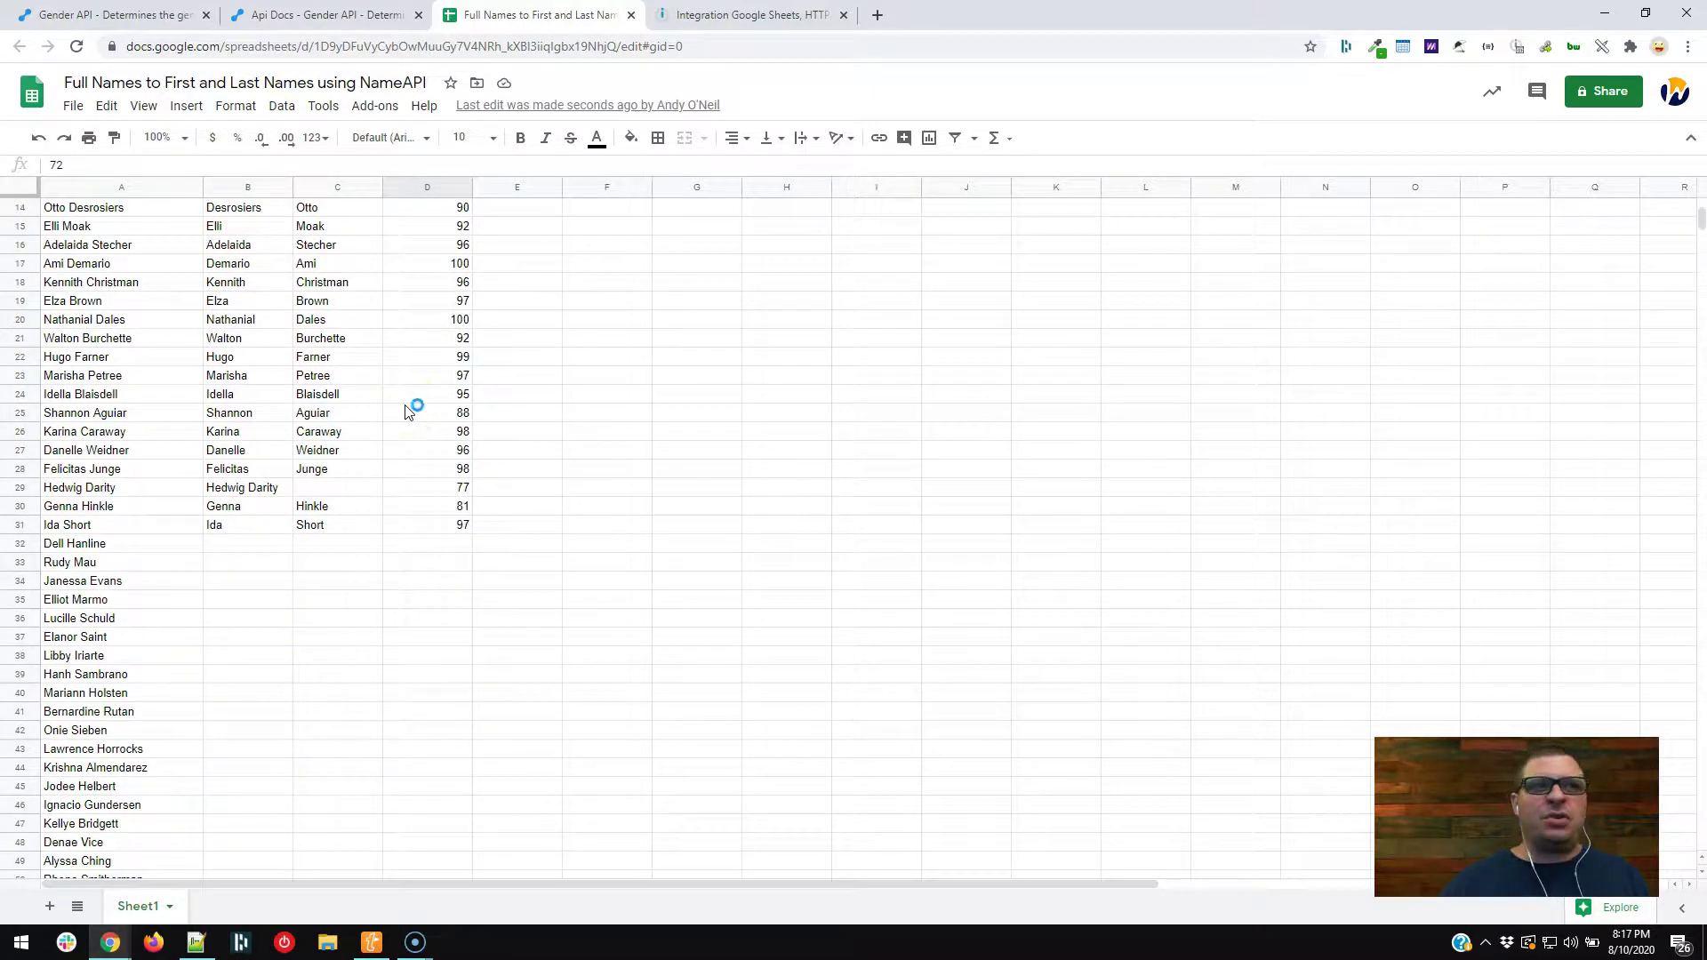
{"action": "left_click", "coordinate": [412, 492]}
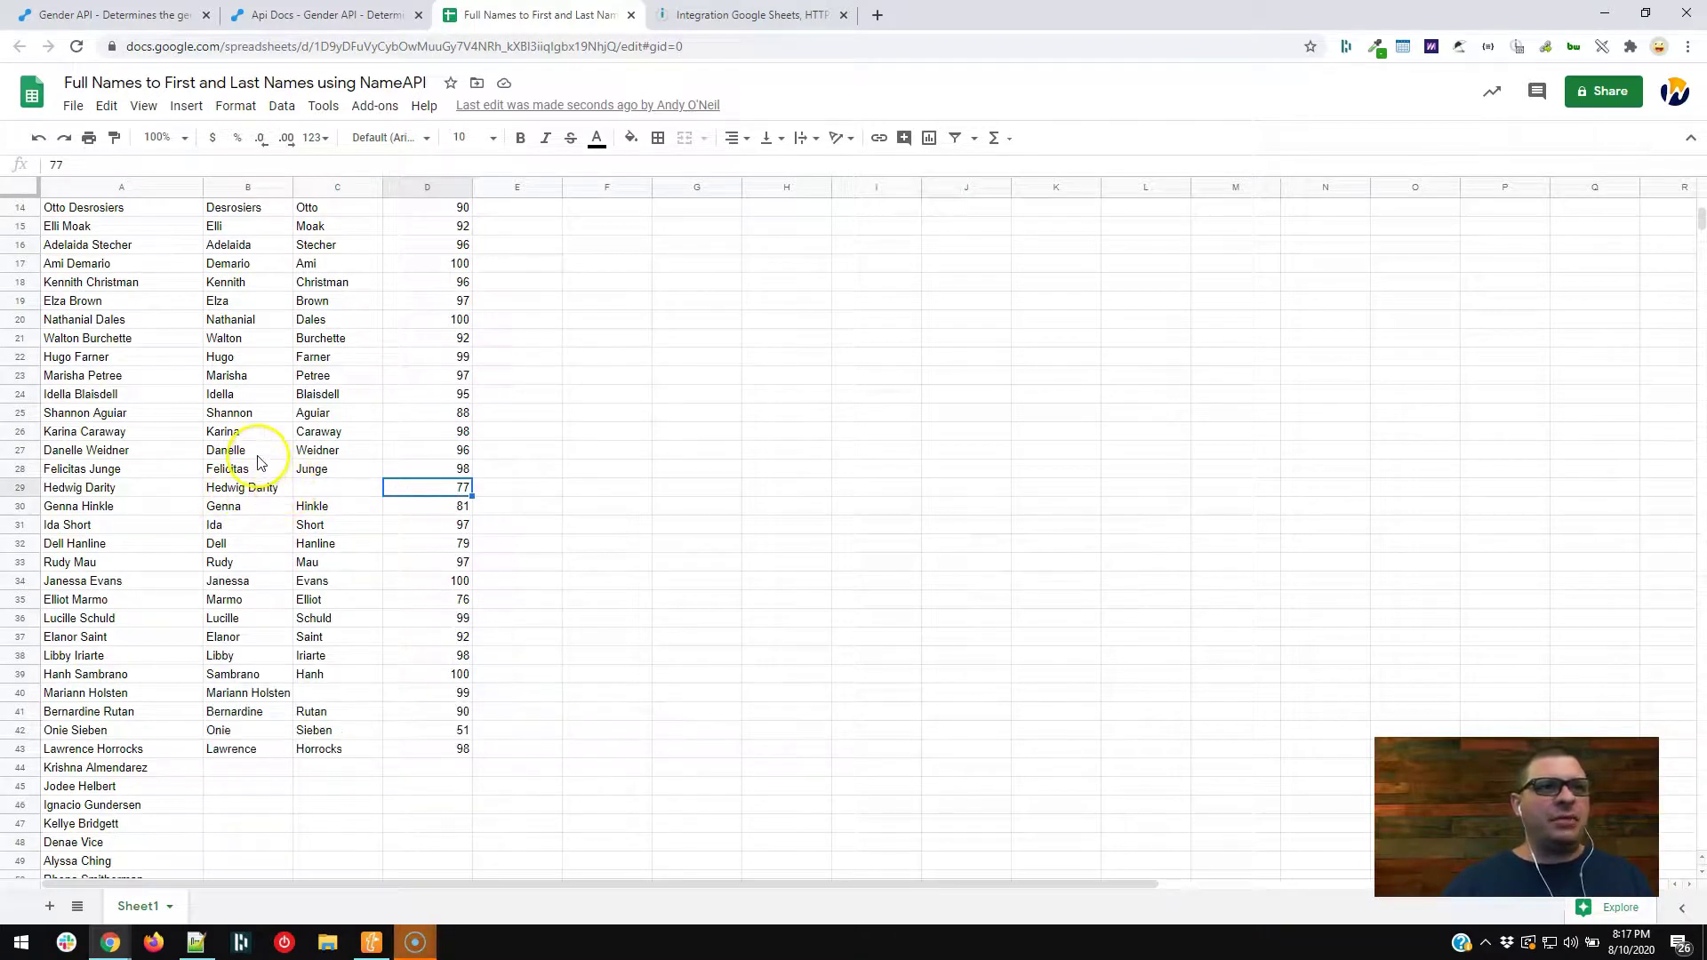
{"action": "scroll", "coordinate": [258, 462], "scroll_direction": "down", "scroll_amount": 1}
{"action": "left_click", "coordinate": [361, 638]}
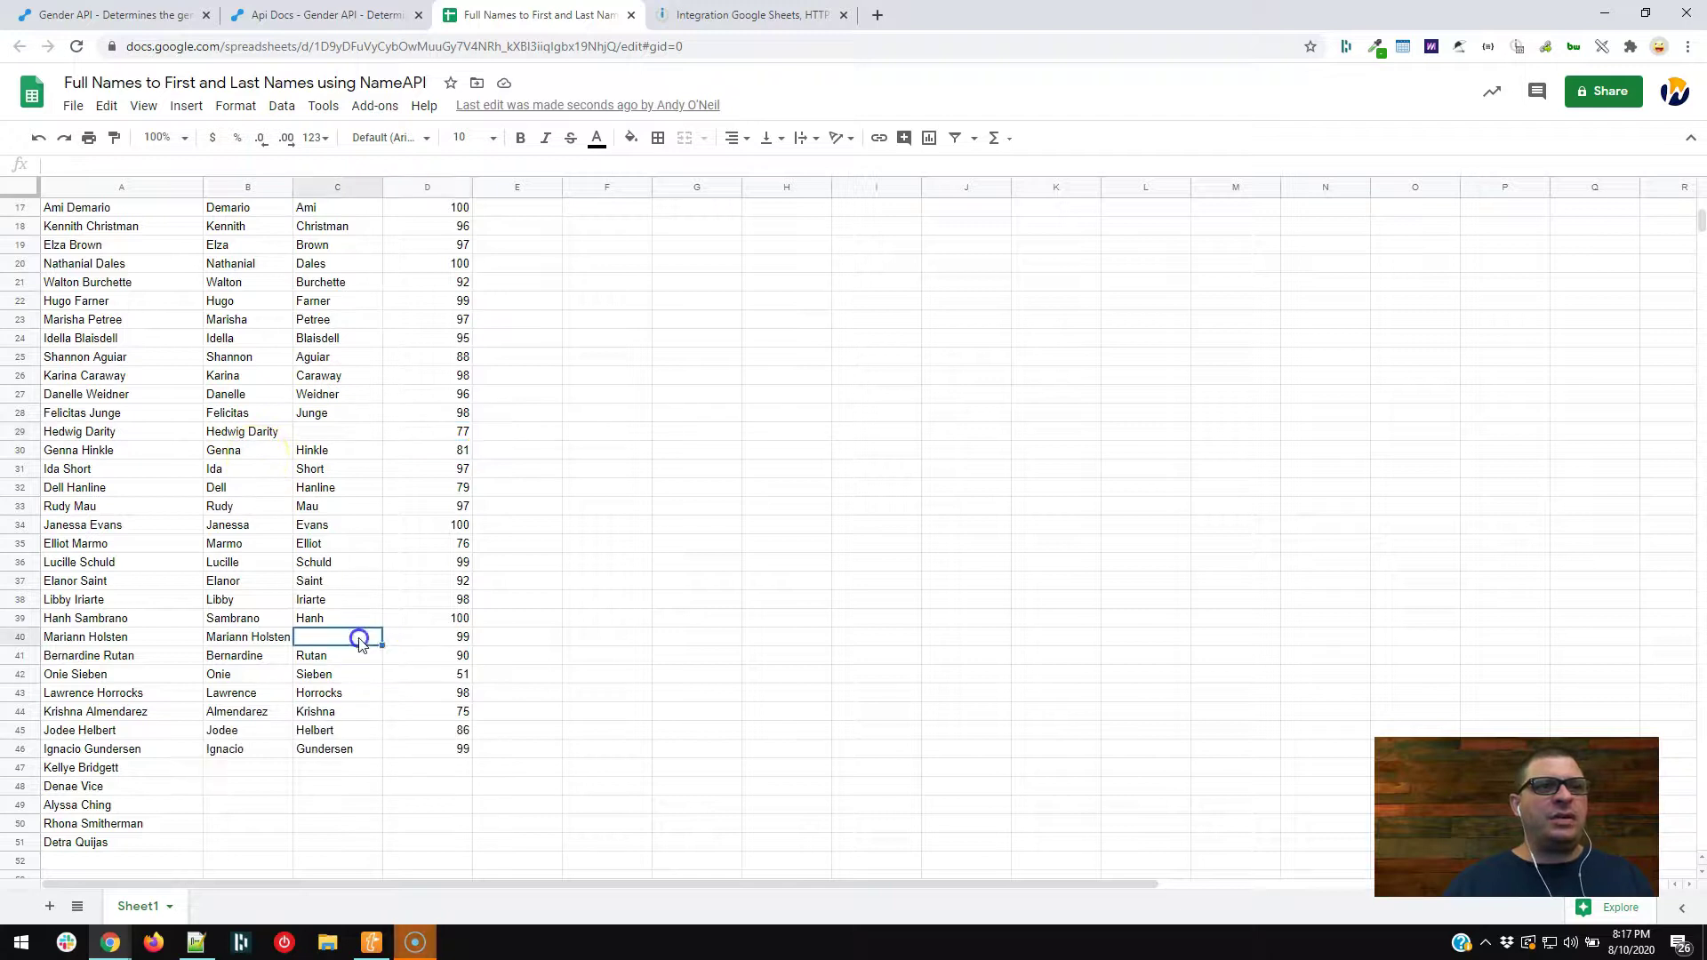
{"action": "scroll", "coordinate": [283, 467], "scroll_direction": "down", "scroll_amount": 1}
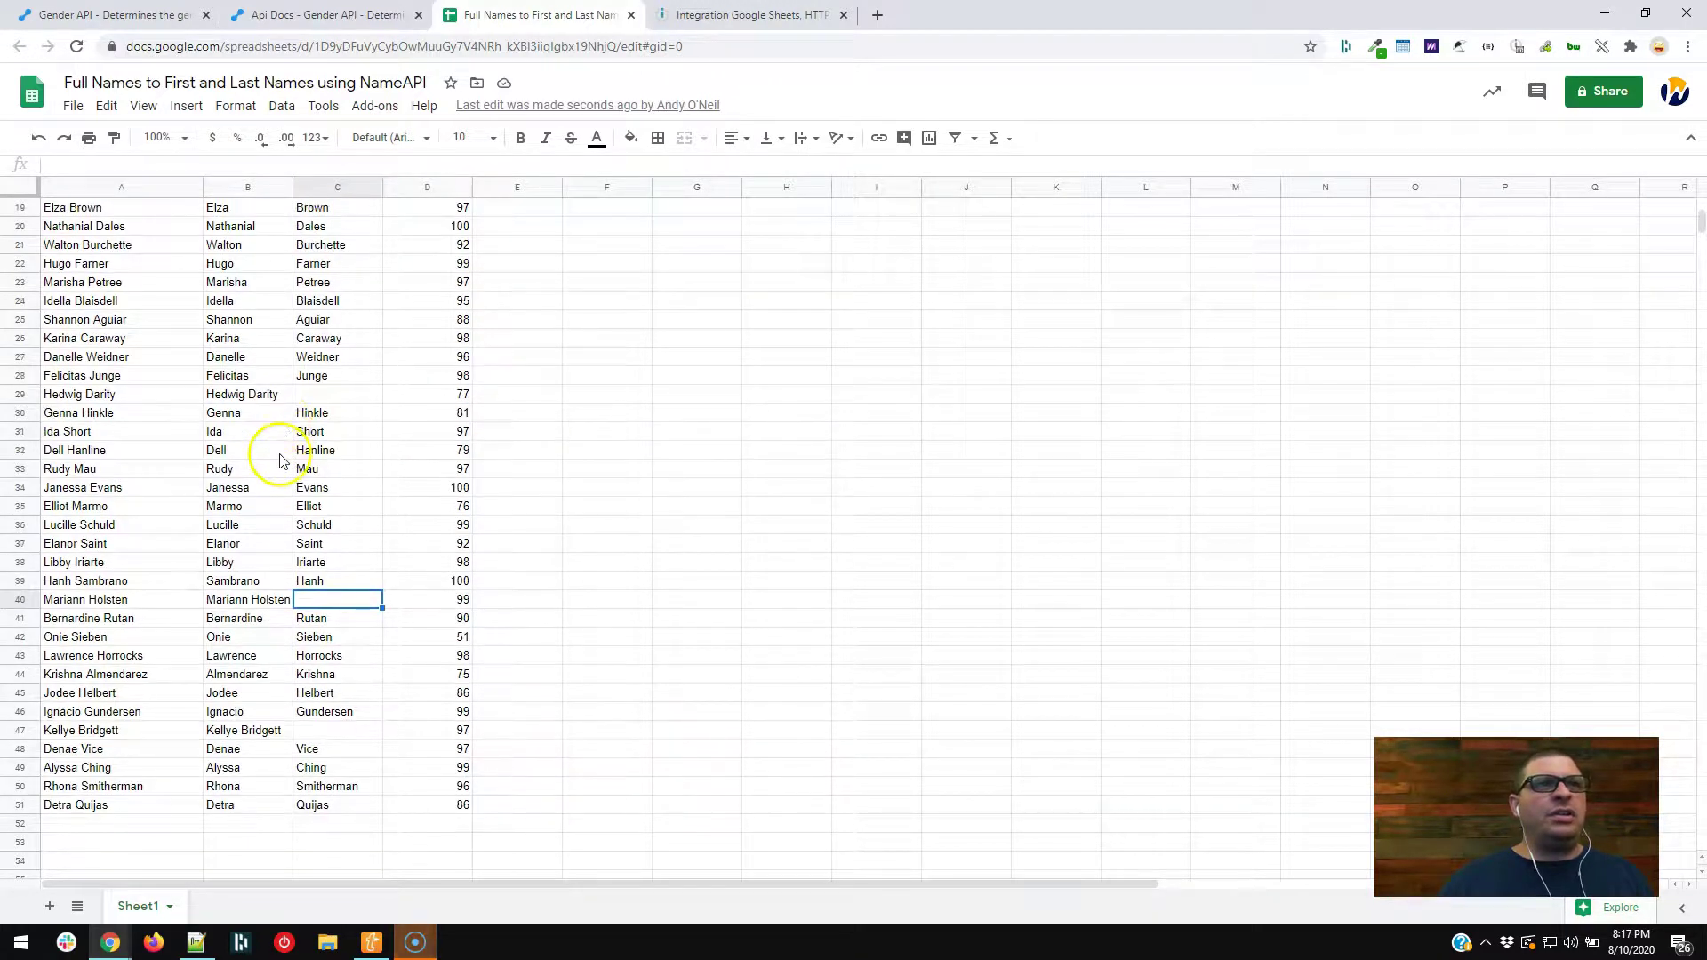
{"action": "left_click", "coordinate": [313, 395]}
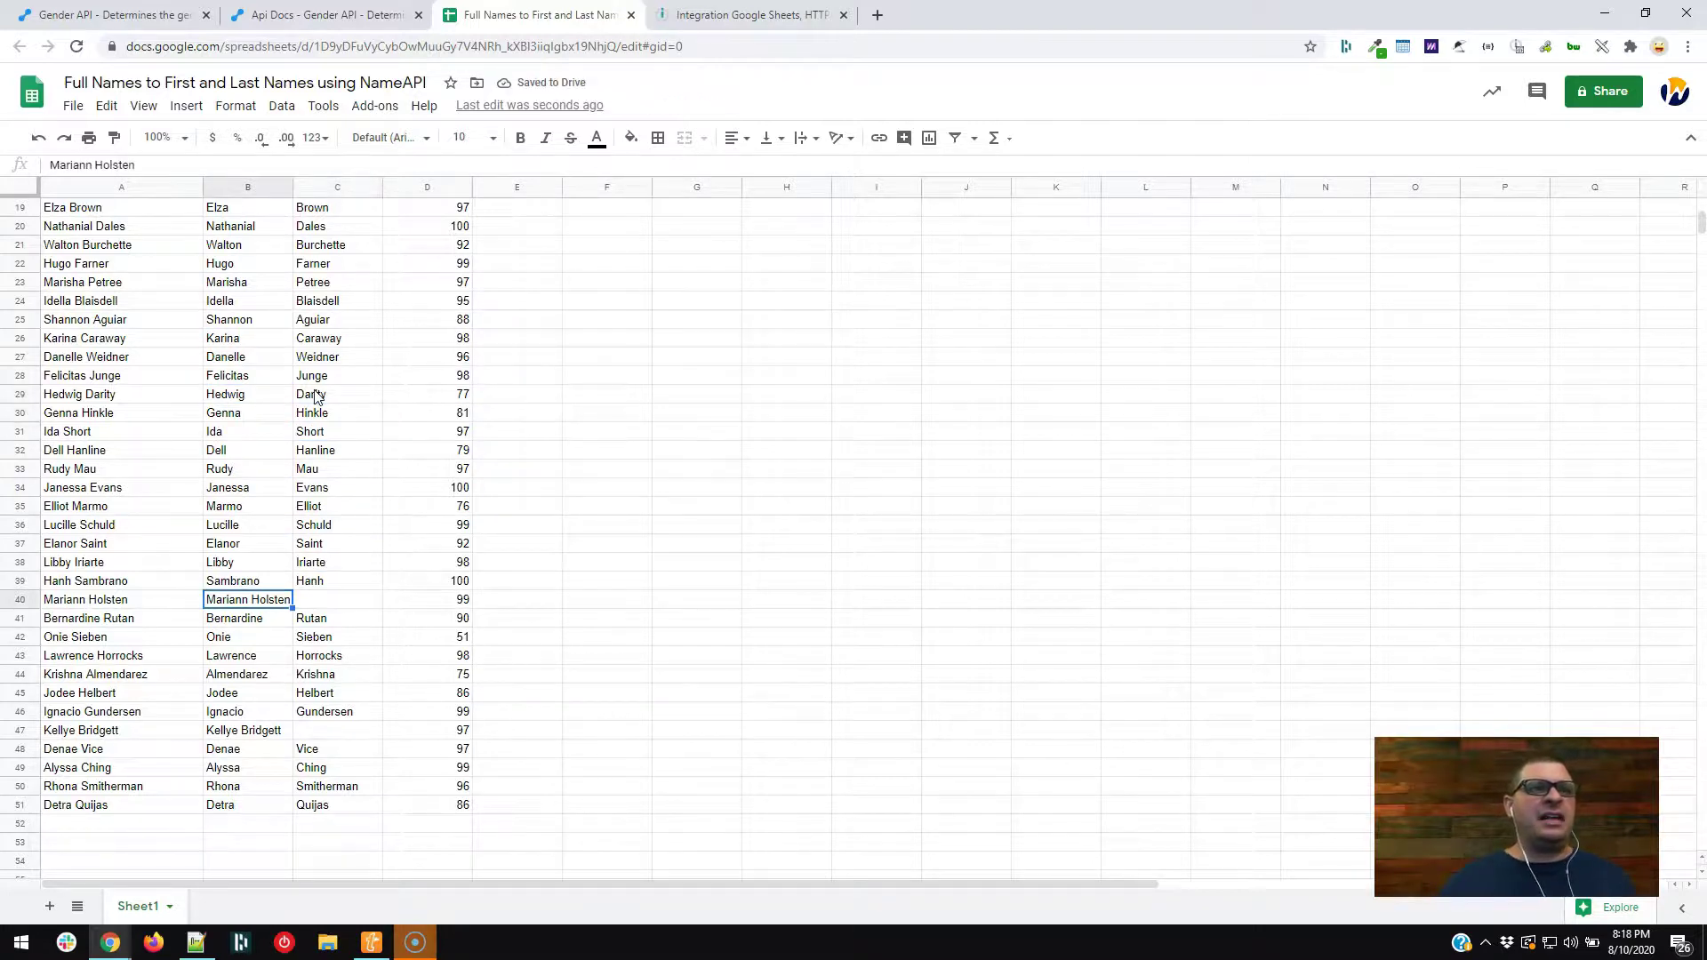
{"action": "key", "text": "F2"}
{"action": "key", "text": "ctrl+shift+Left"}
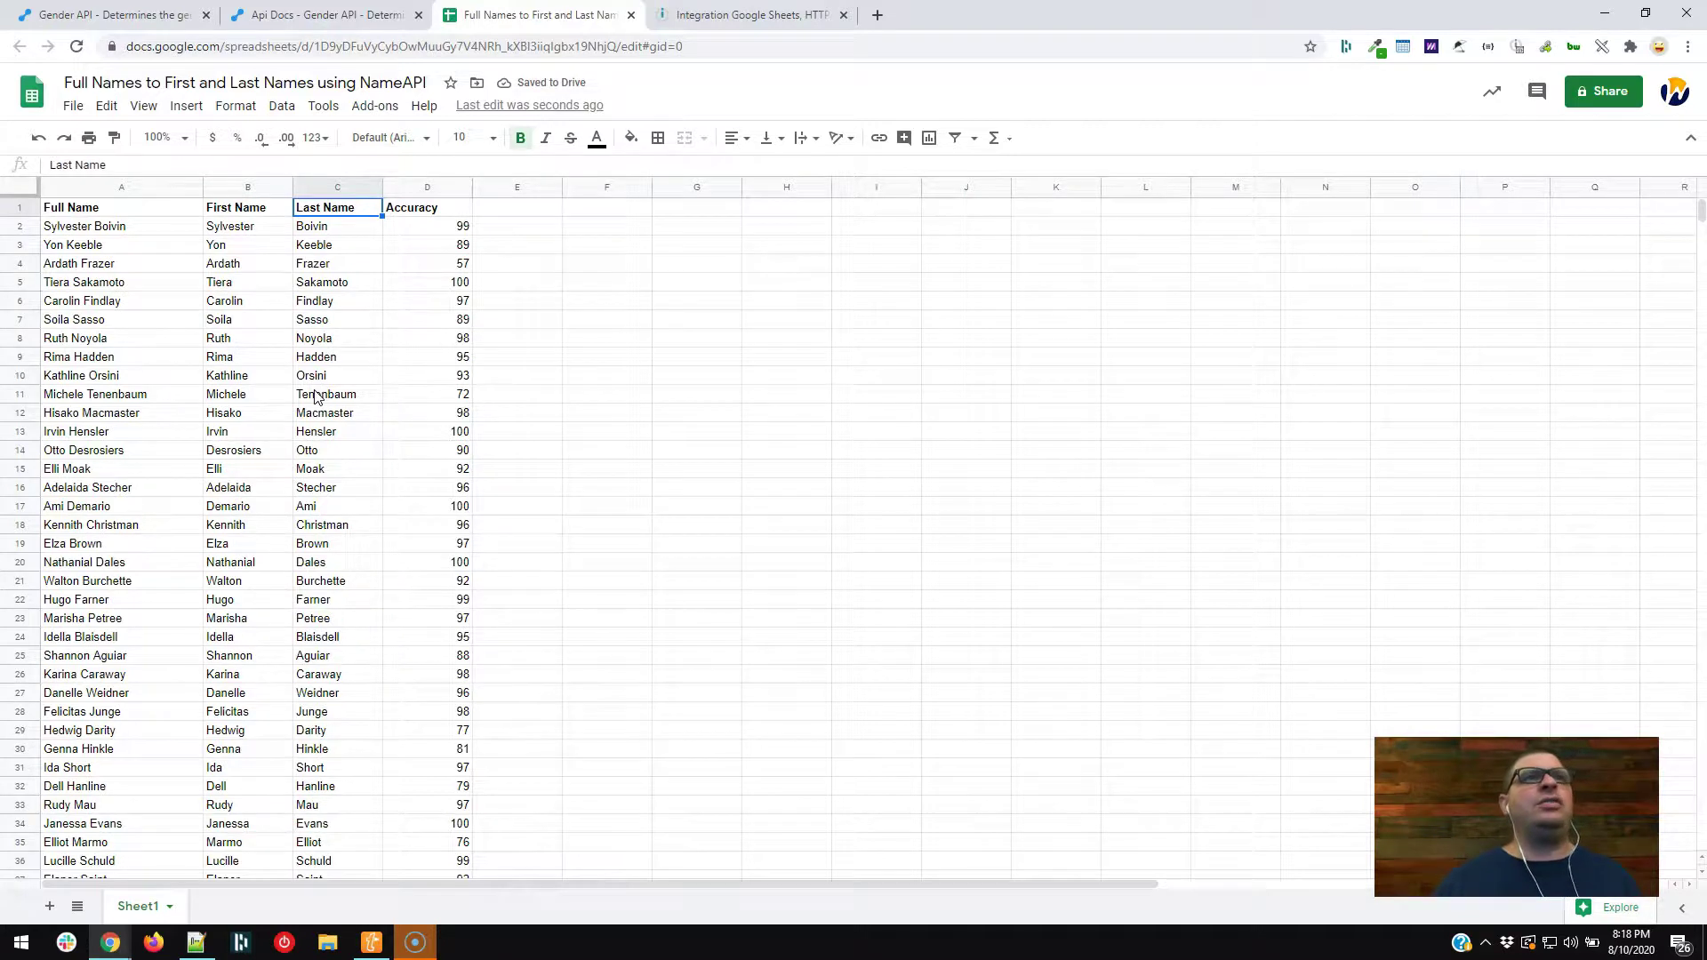
Add a filter to the sheet's header row
{"action": "left_click", "coordinate": [20, 187]}
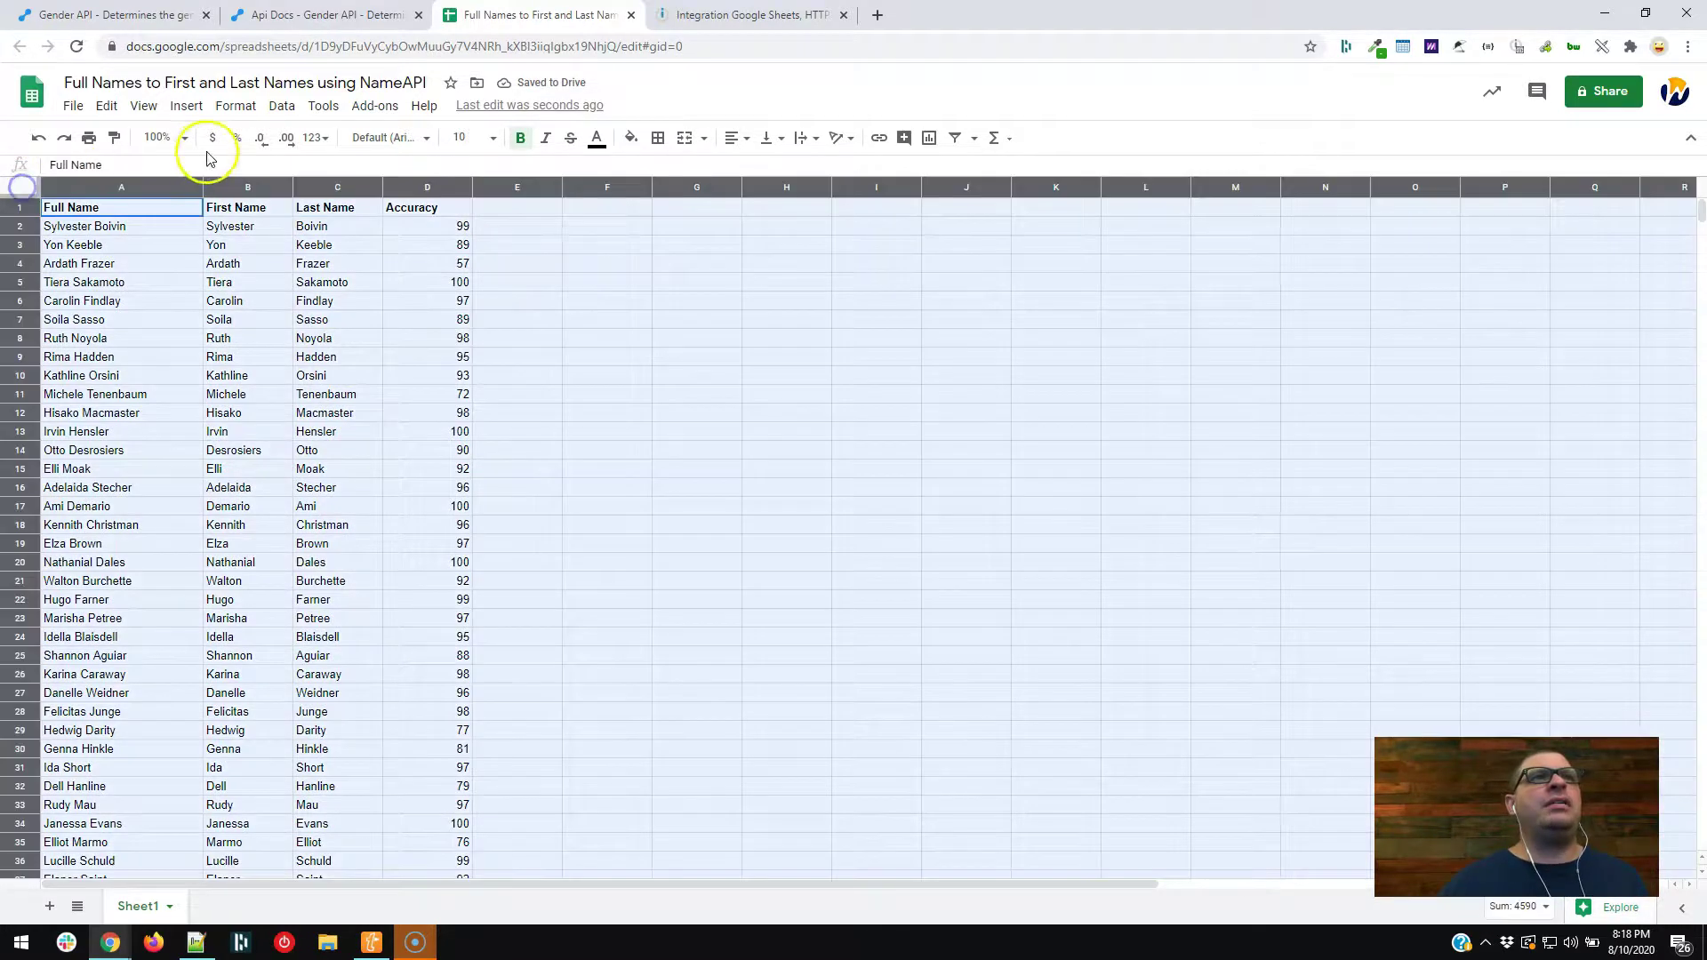
{"action": "left_click", "coordinate": [280, 111]}
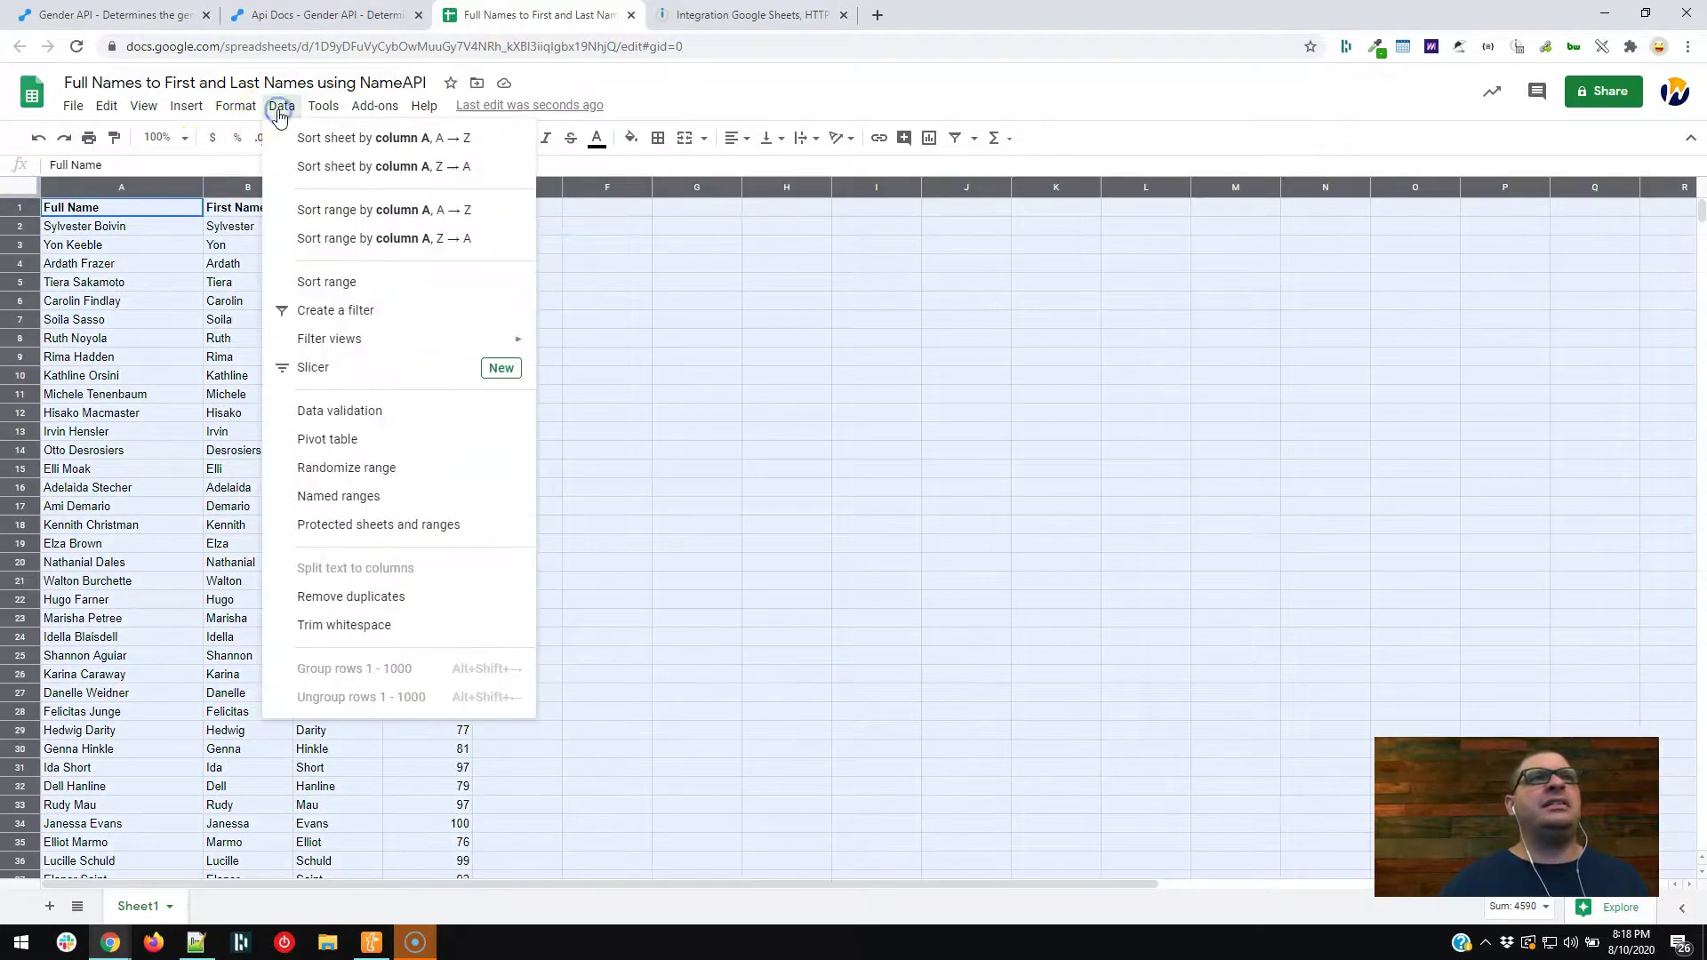
{"action": "left_click", "coordinate": [345, 313]}
{"action": "left_click", "coordinate": [570, 283]}
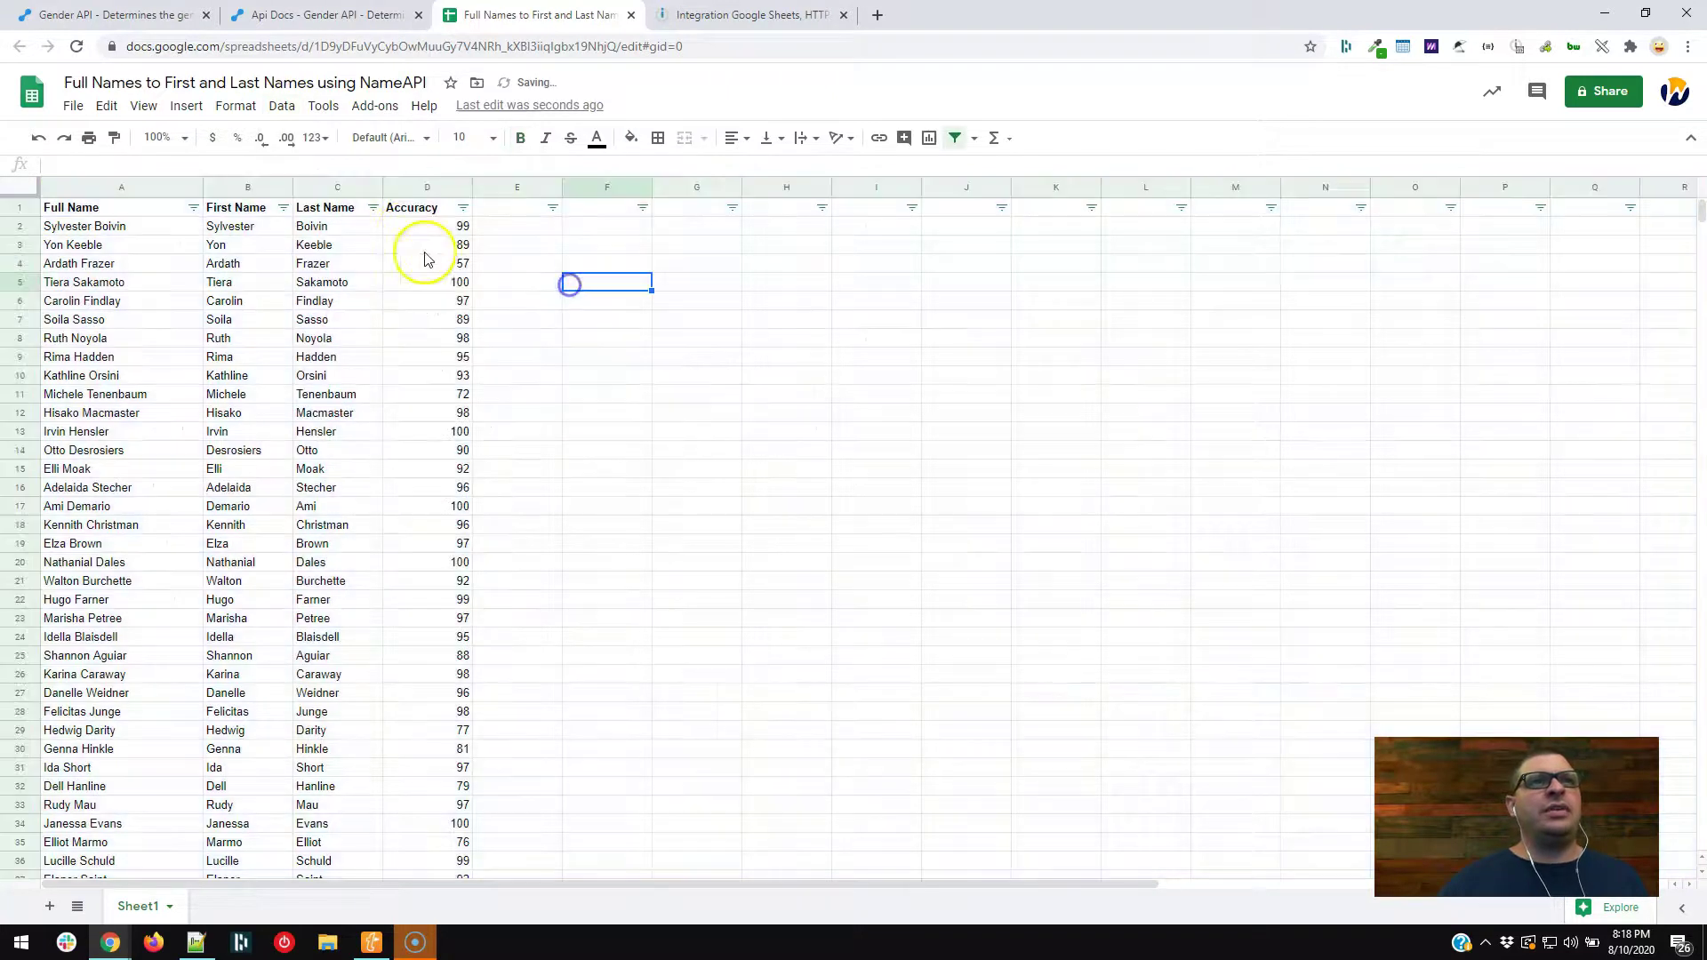
Sort the rows by Accuracy from lowest to highest and review the lowest scores
{"action": "left_click", "coordinate": [463, 208]}
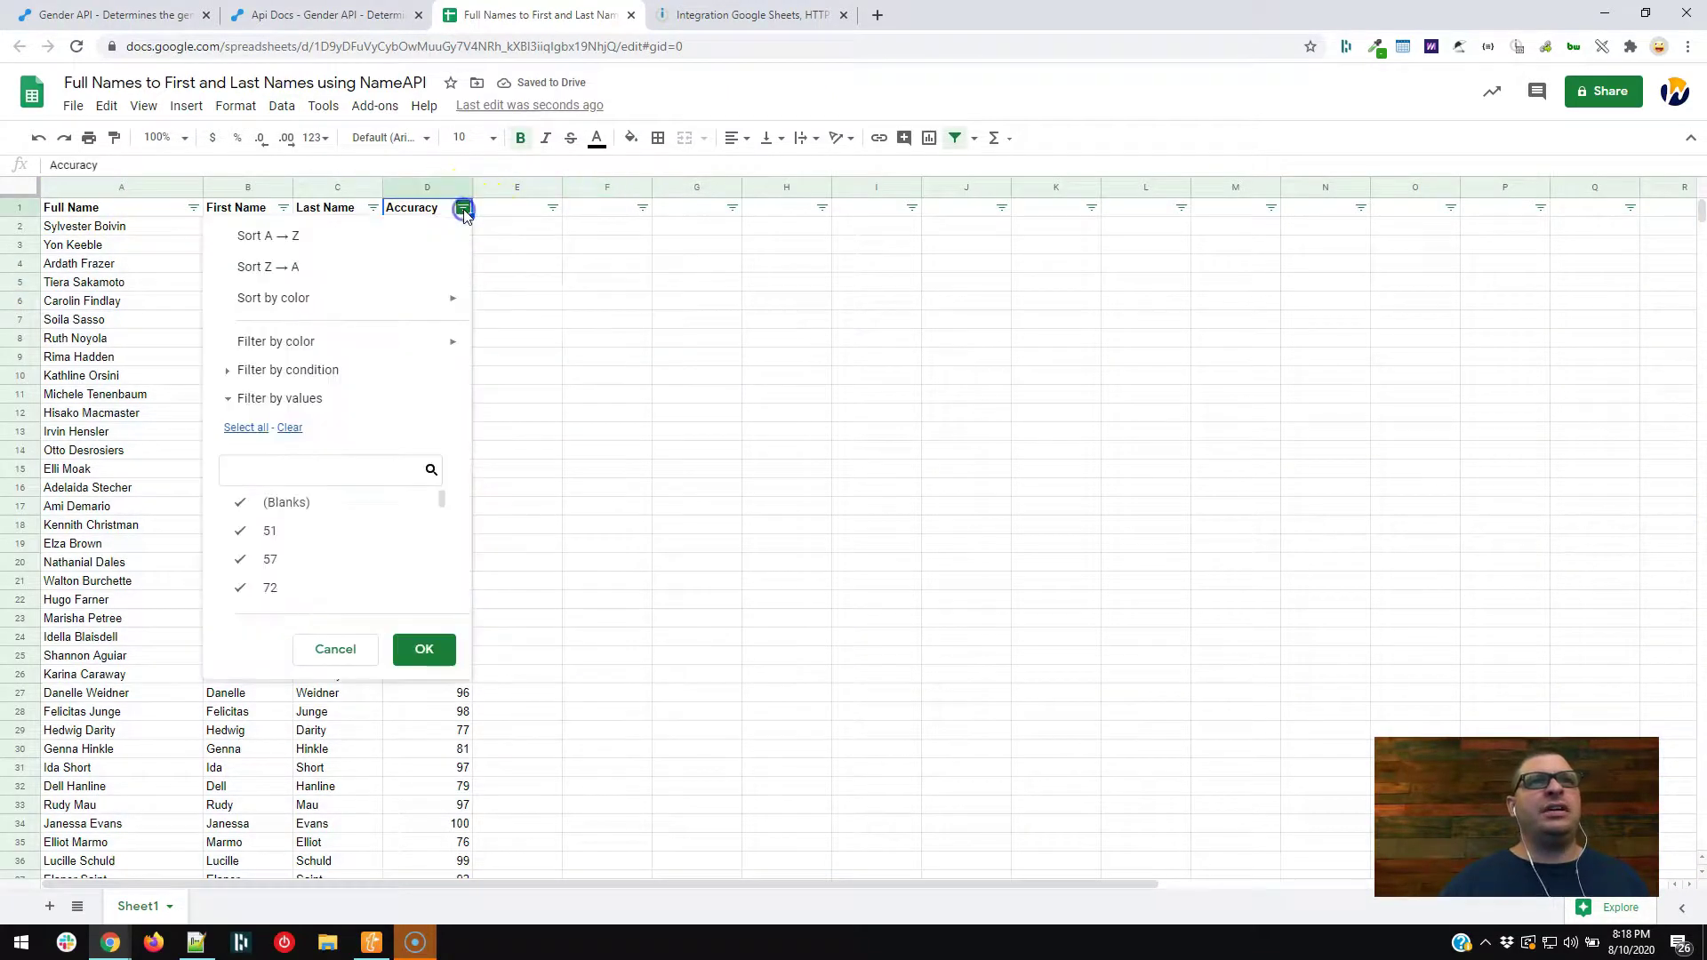
{"action": "left_click", "coordinate": [343, 236]}
{"action": "left_click_drag", "start_coordinate": [427, 226], "coordinate": [442, 455]}
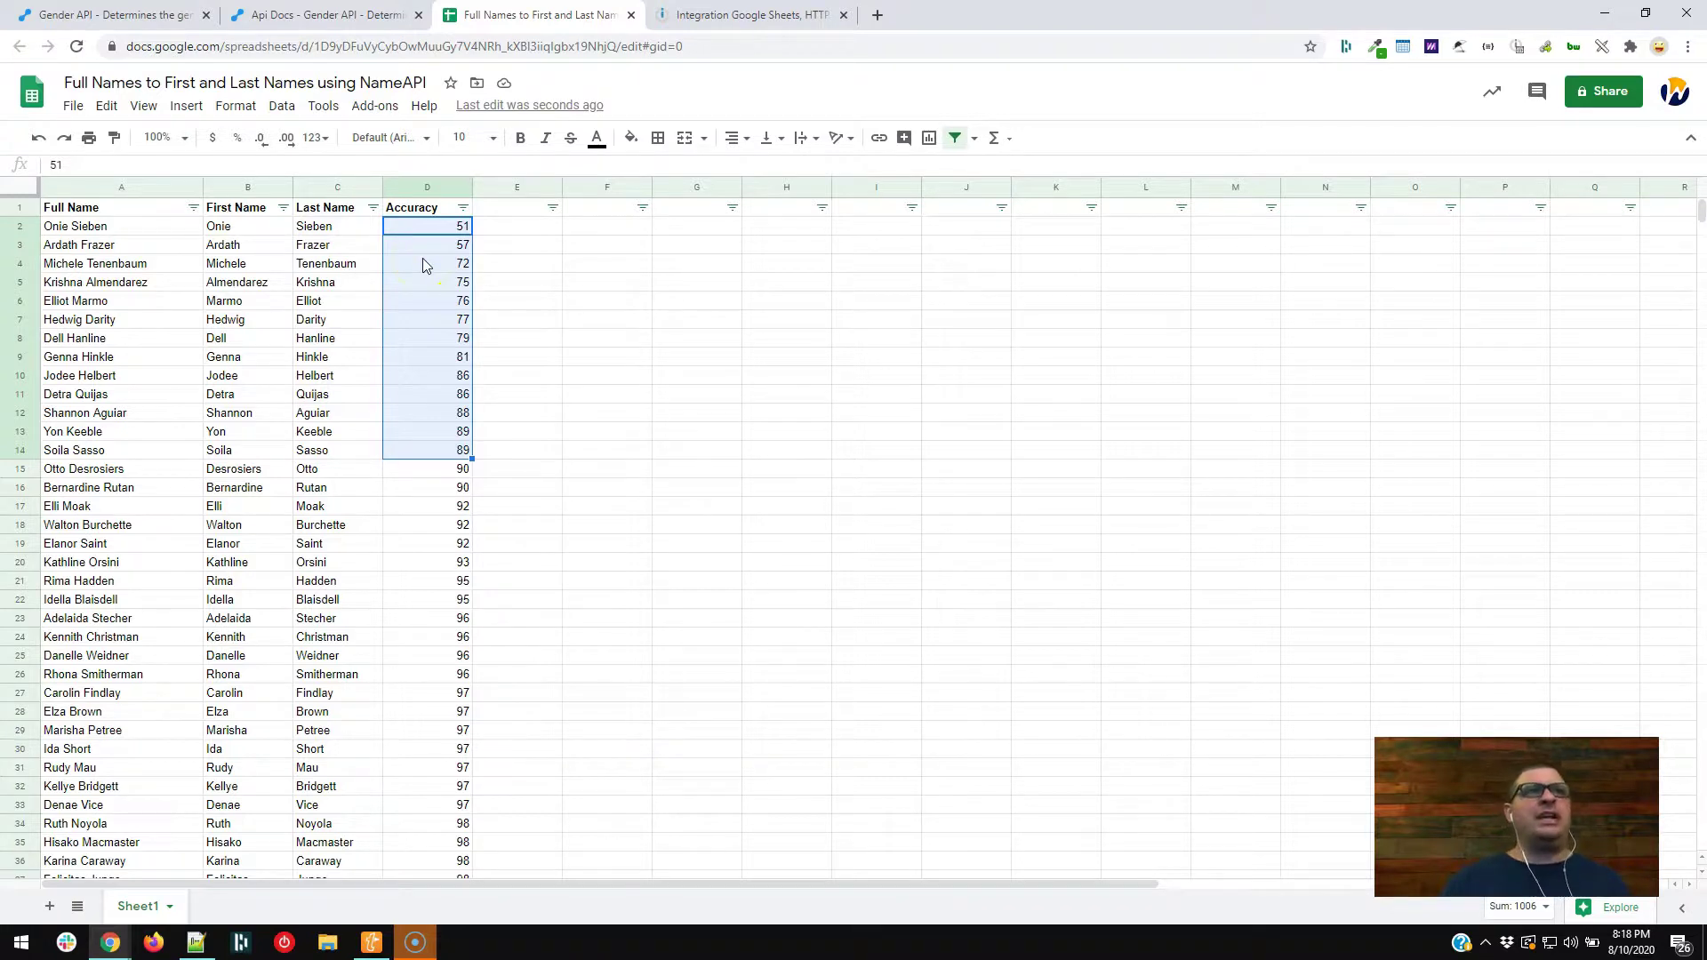
{"action": "key", "text": "Escape"}
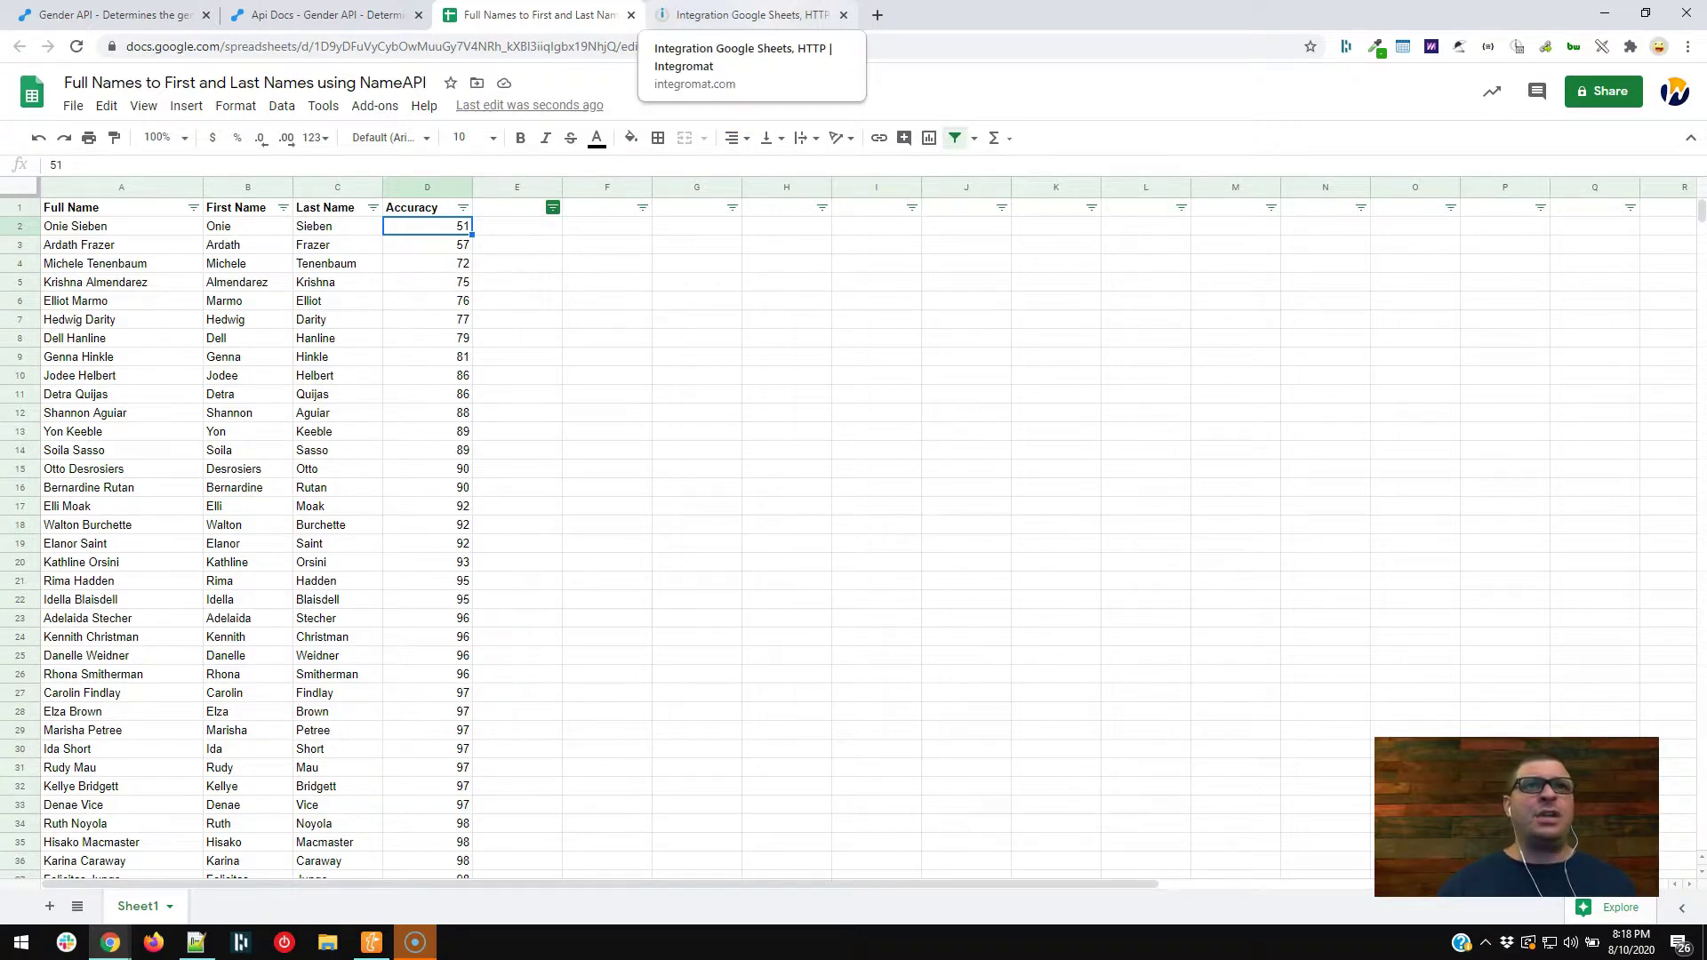
{"action": "left_click", "coordinate": [747, 15]}
{"action": "left_click_drag", "start_coordinate": [830, 229], "coordinate": [783, 242]}
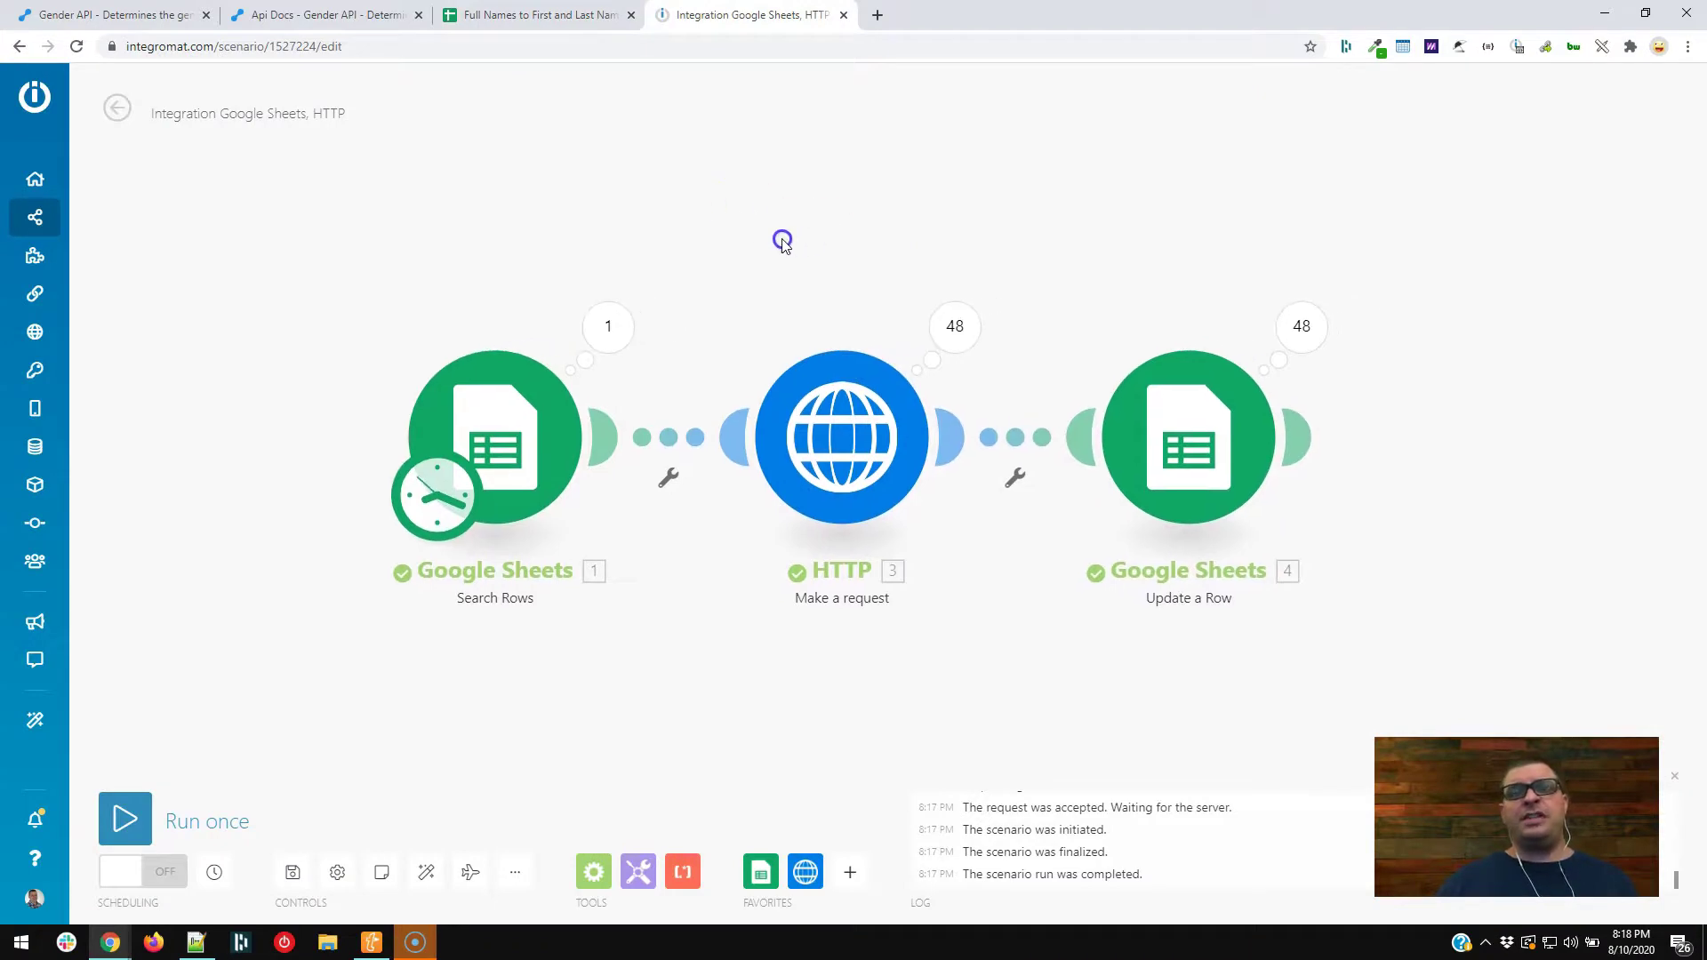
{"action": "left_click", "coordinate": [321, 15]}
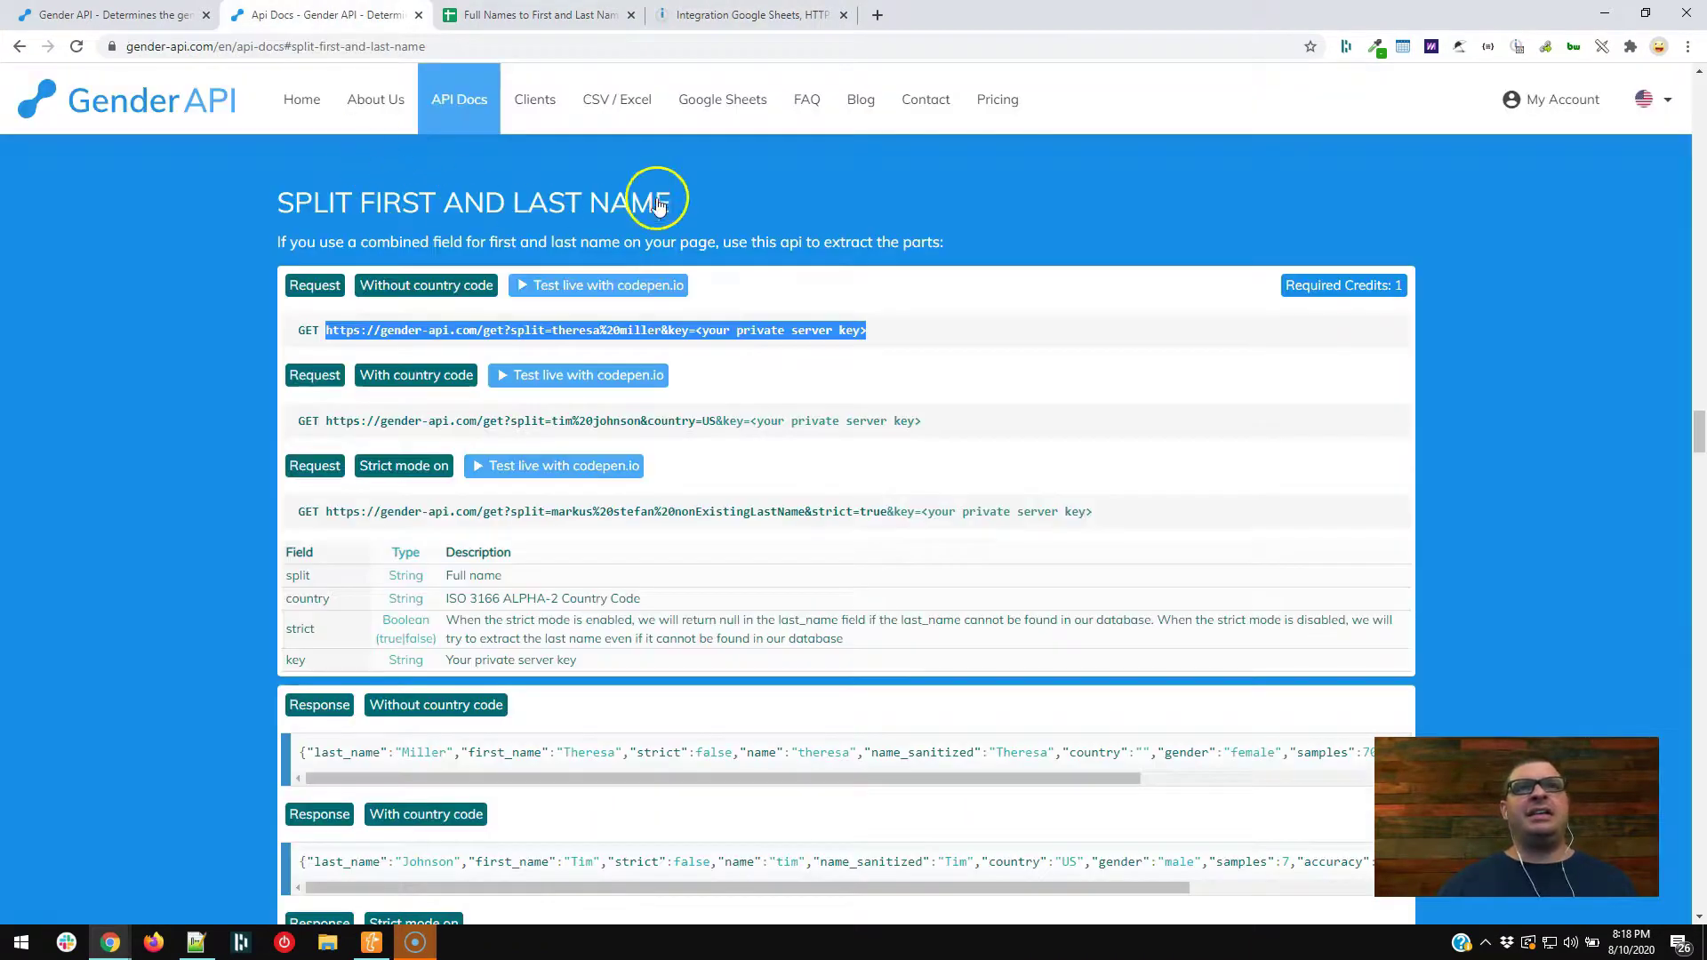
{"action": "left_click", "coordinate": [556, 15]}
{"action": "left_click", "coordinate": [747, 15]}
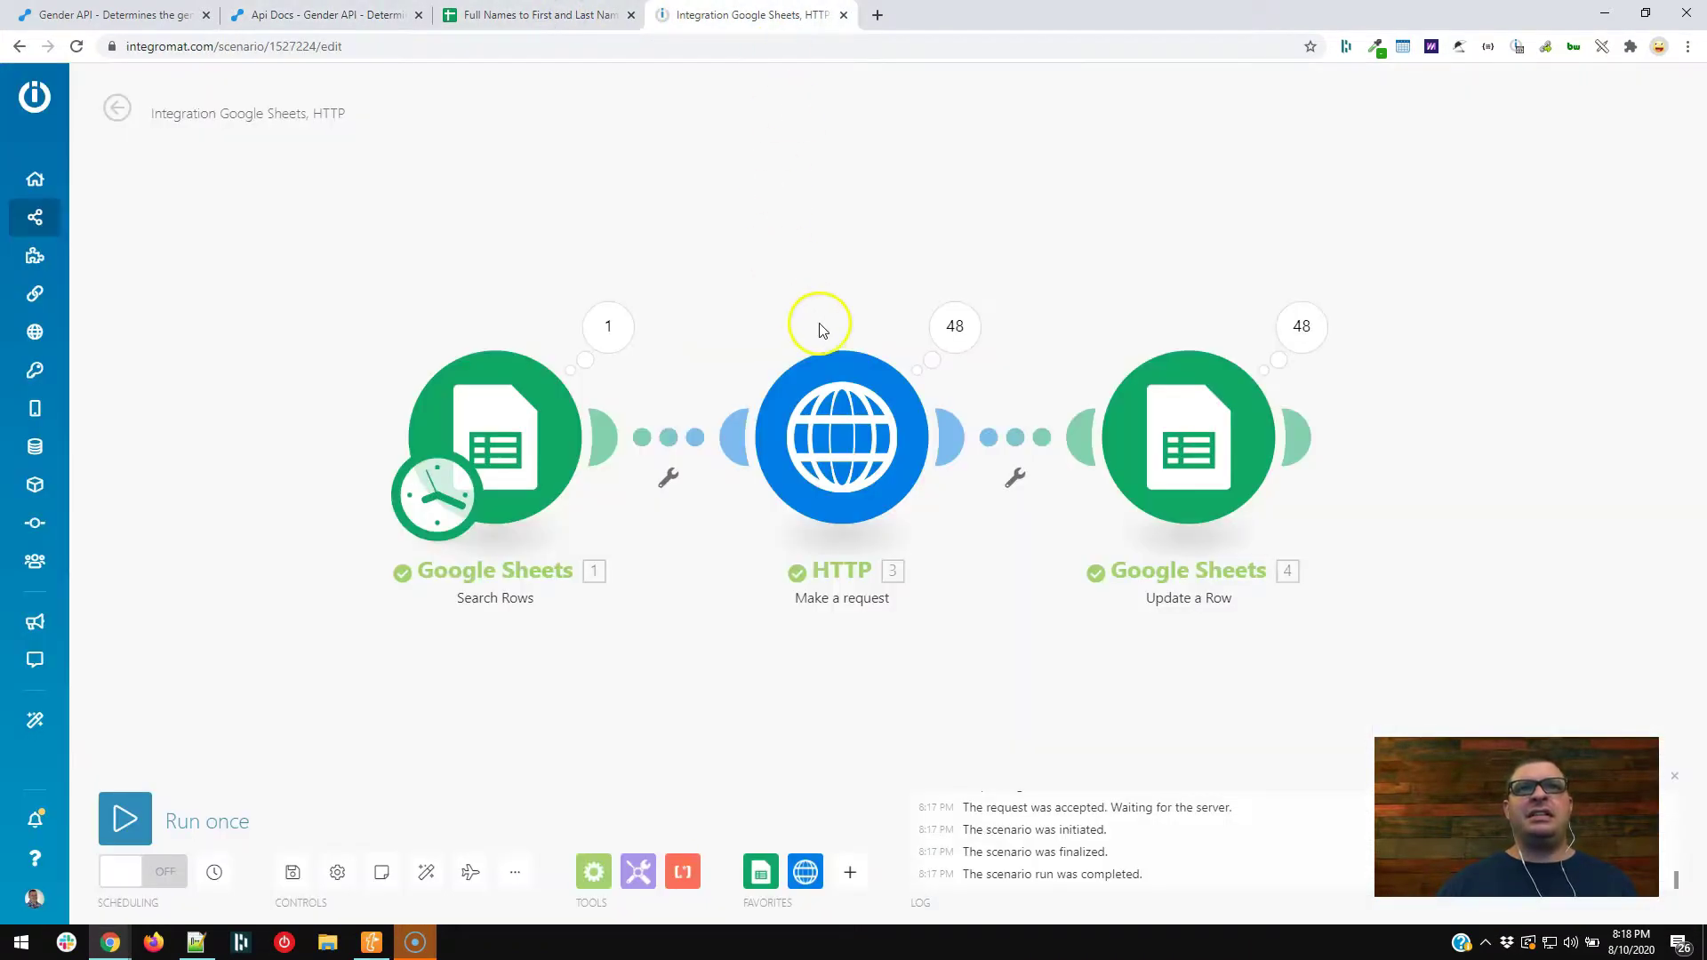
{"action": "left_click", "coordinate": [839, 410]}
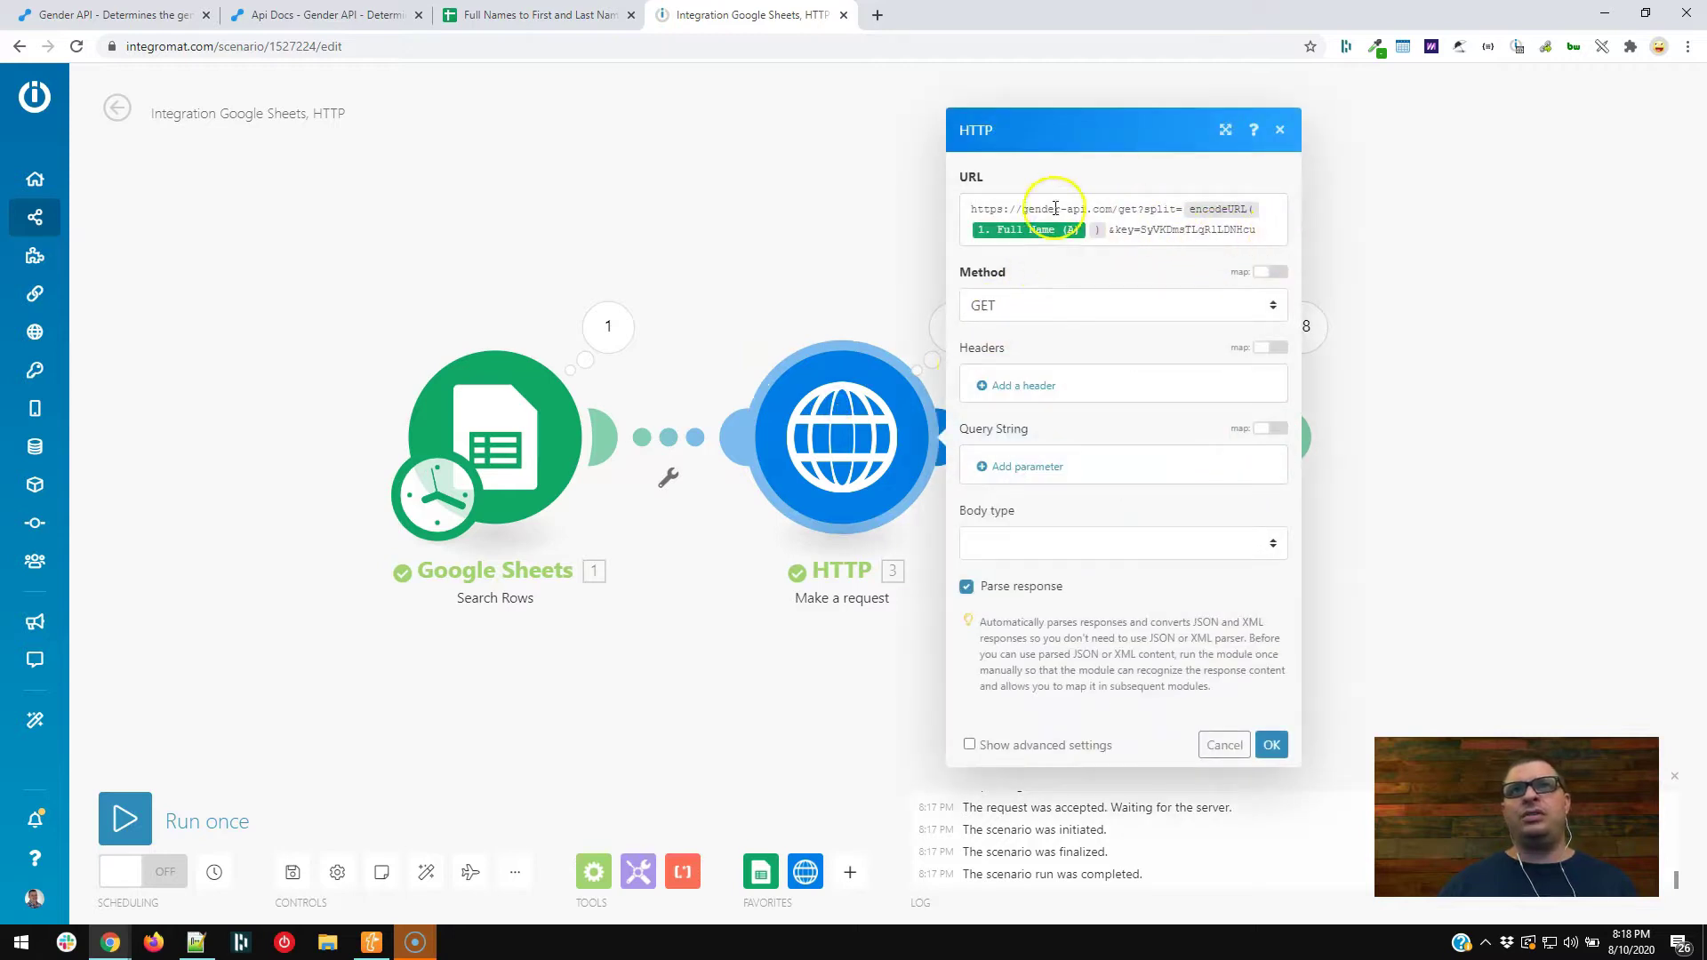
{"action": "left_click", "coordinate": [1017, 202]}
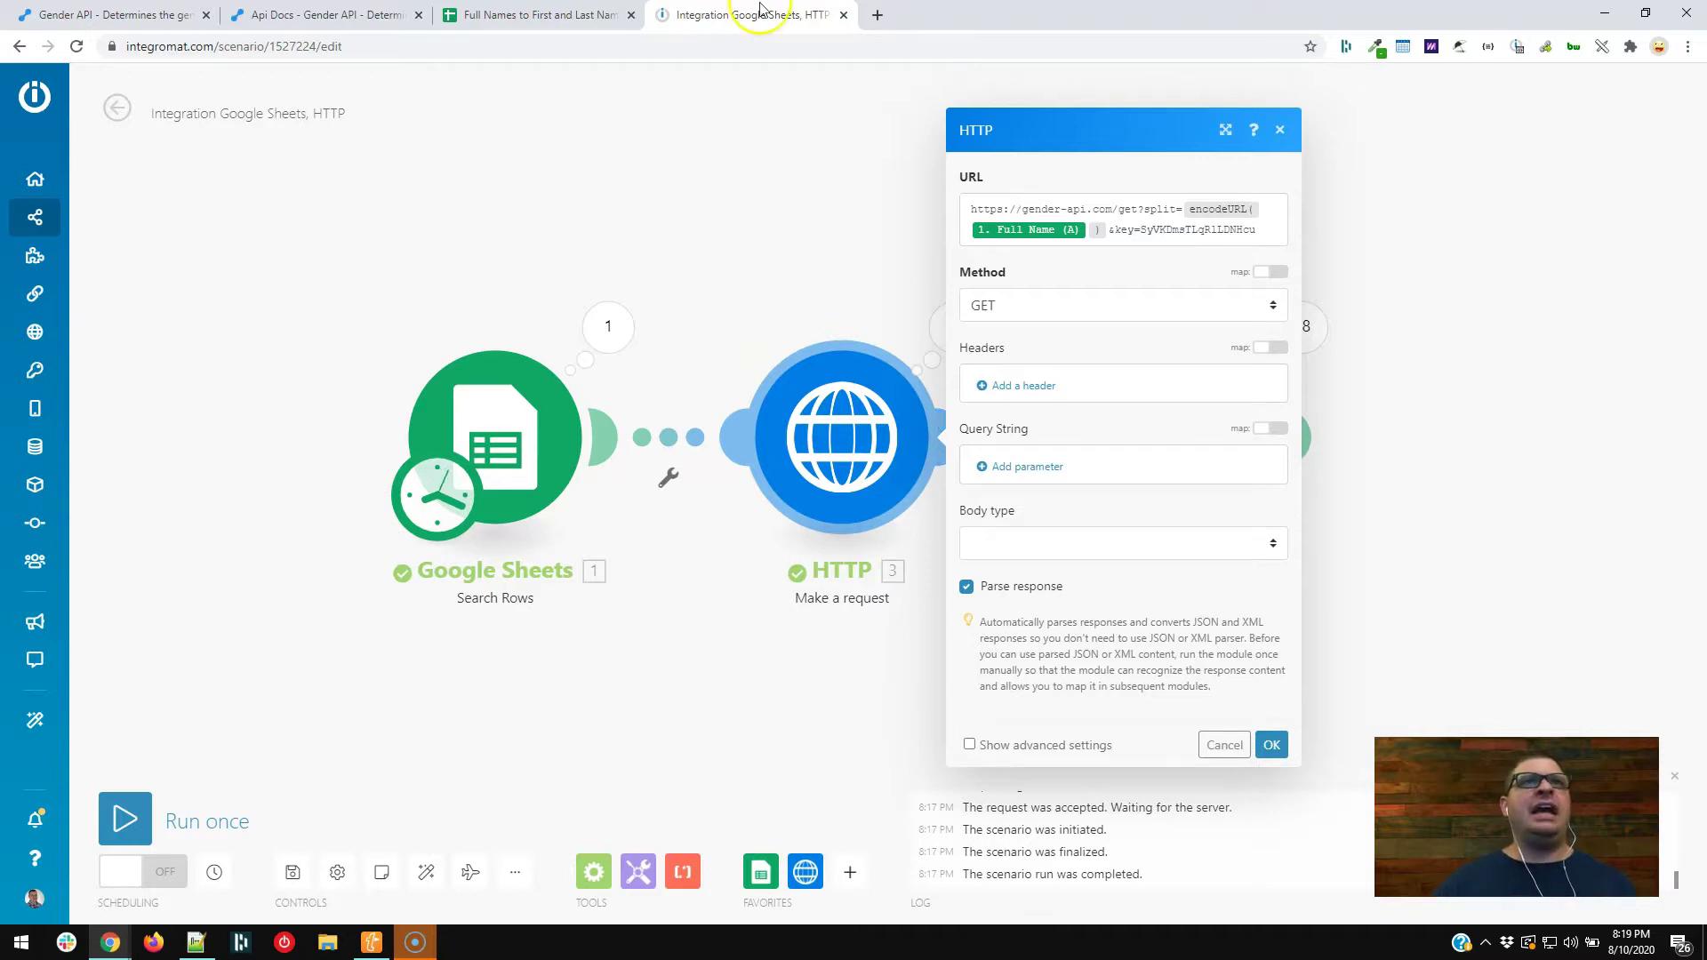
{"action": "left_click", "coordinate": [538, 15]}
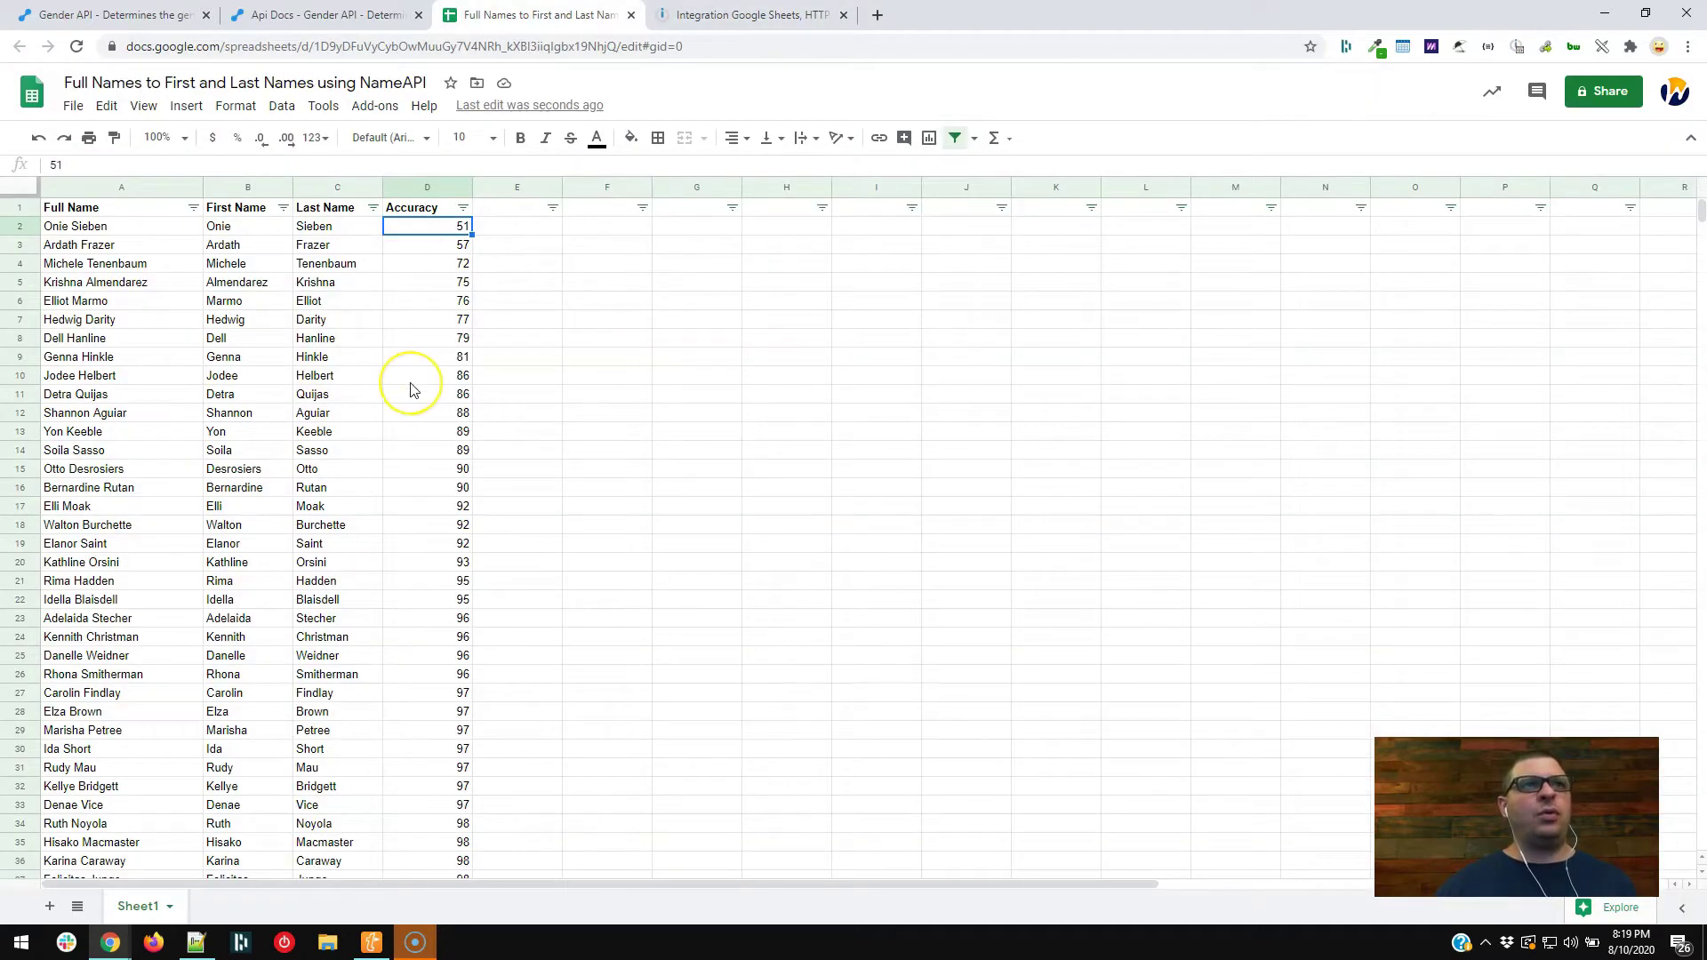
{"action": "scroll", "coordinate": [412, 382], "scroll_direction": "down", "scroll_amount": 5}
{"action": "scroll", "coordinate": [412, 389], "scroll_direction": "down", "scroll_amount": 2}
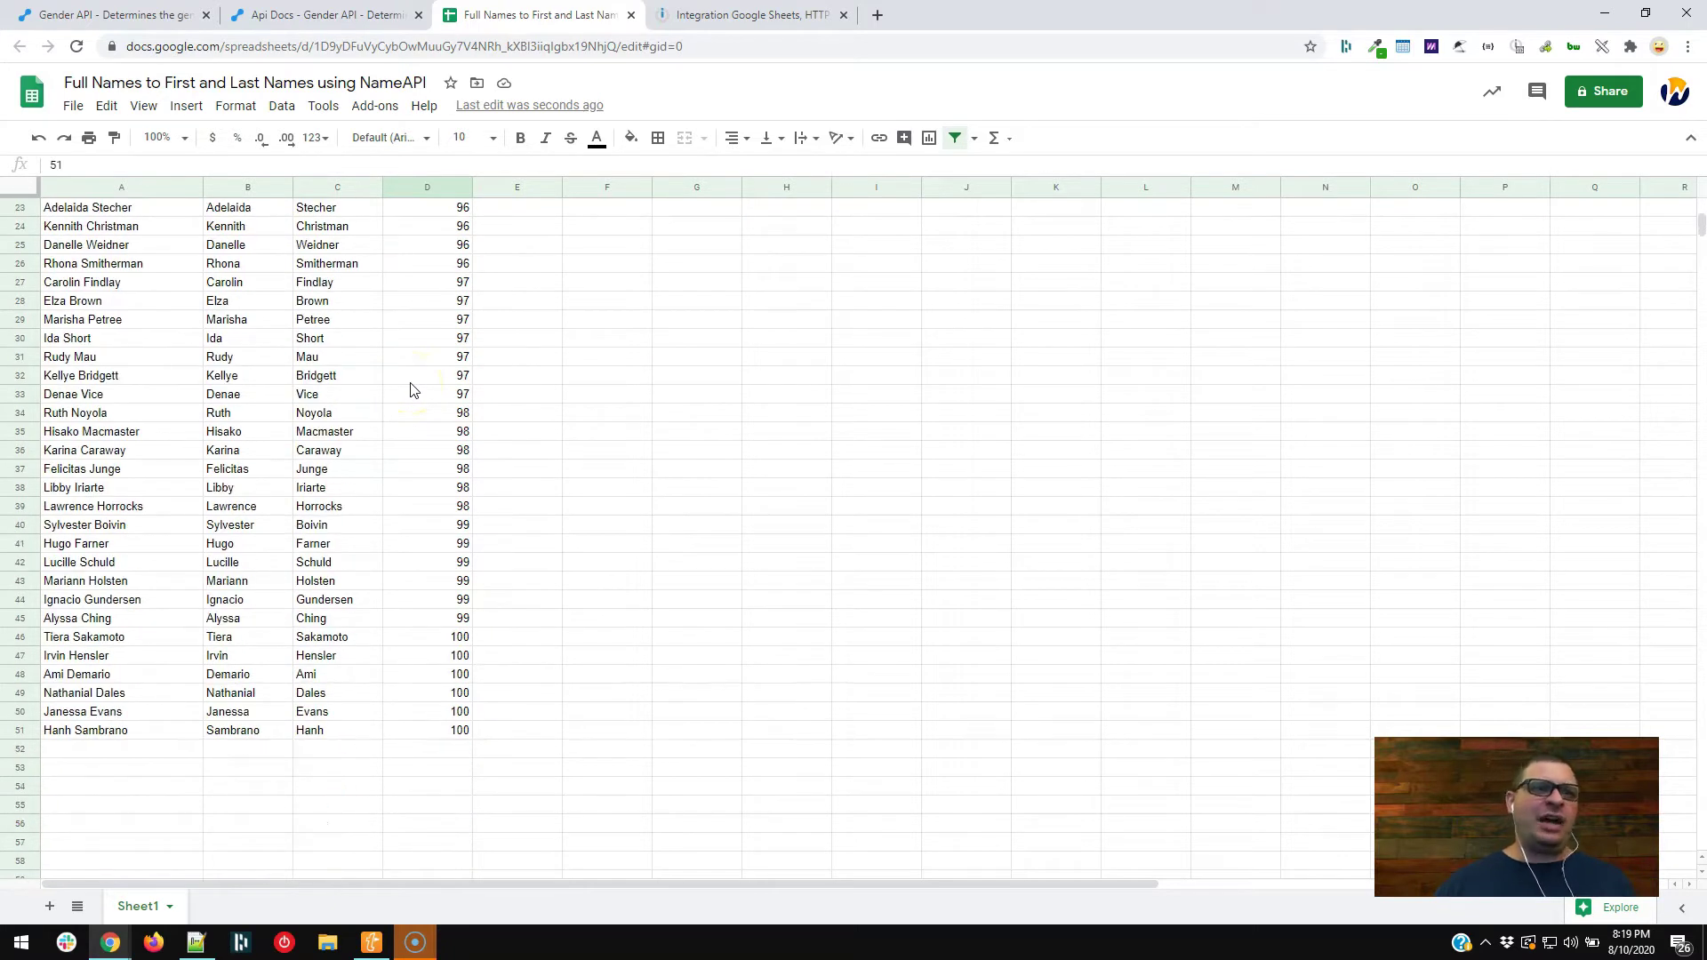